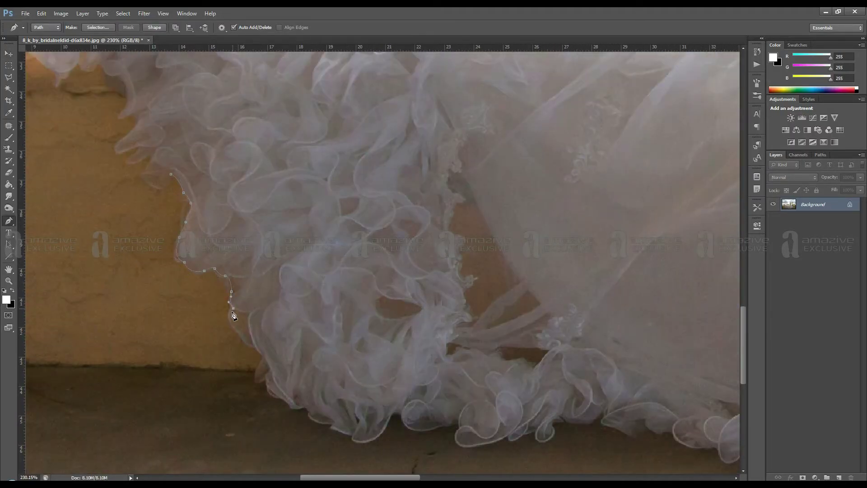
# Trace the lower dress edge and hem with Pen anchor points and curves
pyautogui.click(235, 331)
pyautogui.click(263, 356)
pyautogui.click(280, 398)
pyautogui.click(305, 406)
pyautogui.click(332, 424)
pyautogui.moveTo(360, 435); pyautogui.dragTo(304, 302)
pyautogui.click(314, 307)
pyautogui.click(332, 290)
pyautogui.click(365, 297)
pyautogui.click(397, 293)
pyautogui.click(407, 315)
pyautogui.click(454, 300)
pyautogui.click(482, 295)
pyautogui.moveTo(488, 302)
pyautogui.mouseDown()
pyautogui.moveTo(227, 284)
pyautogui.moveTo(255, 272)
pyautogui.mouseUp()
# Continue the Pen outline along the hem ruffles
pyautogui.click(236, 273)
pyautogui.click(266, 273)
pyautogui.click(287, 267)
pyautogui.click(335, 283)
pyautogui.click(373, 297)
pyautogui.moveTo(373, 297); pyautogui.dragTo(245, 214)
pyautogui.click(270, 217)
pyautogui.click(295, 225)
pyautogui.click(313, 235)
pyautogui.click(365, 258)
pyautogui.click(398, 257)
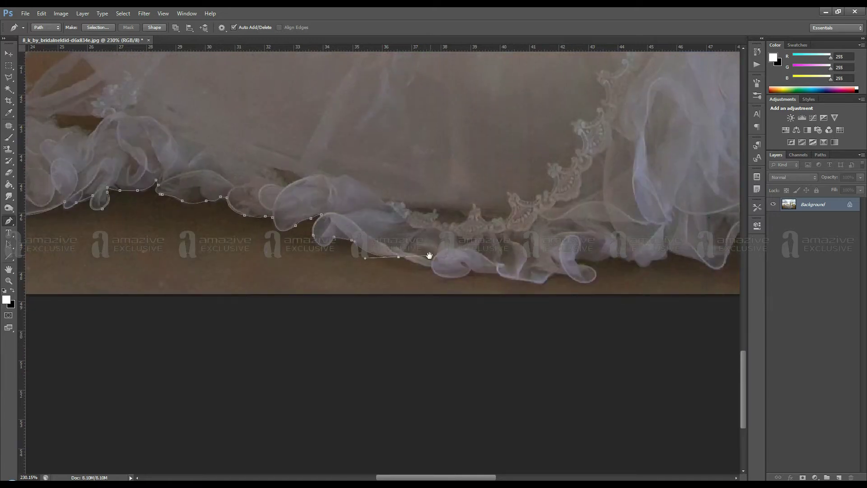
# Extend the Pen path around the remaining ruffle loop of the dress
pyautogui.moveTo(429, 256); pyautogui.dragTo(207, 264)
pyautogui.click(250, 277)
pyautogui.click(298, 287)
pyautogui.click(322, 292)
pyautogui.click(348, 284)
pyautogui.moveTo(375, 283); pyautogui.dragTo(386, 268)
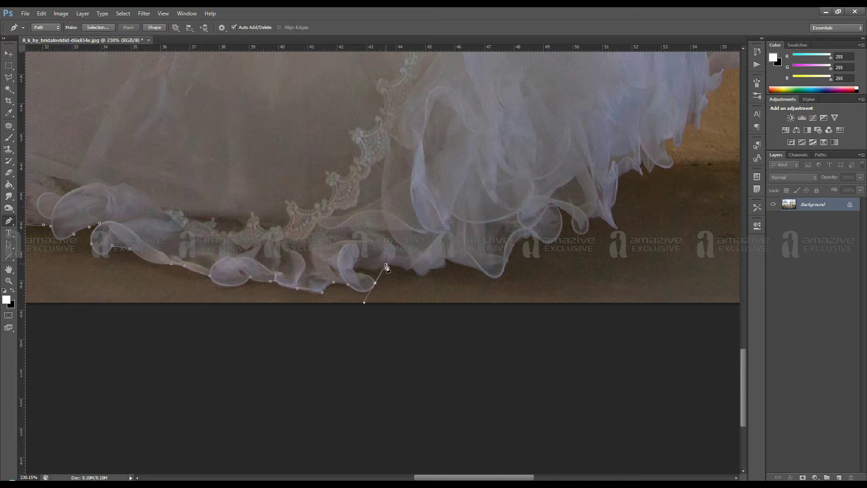
pyautogui.click(387, 266)
pyautogui.click(422, 276)
pyautogui.click(446, 267)
pyautogui.click(477, 267)
pyautogui.scroll(3, 491, 276)
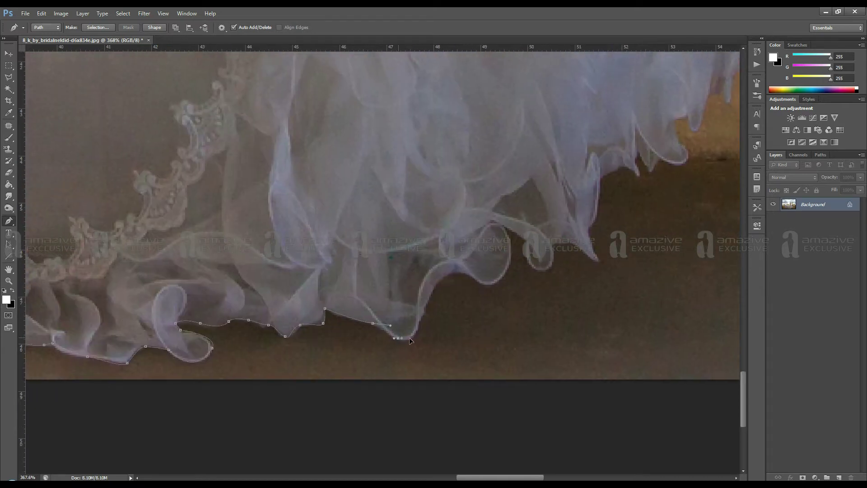
pyautogui.moveTo(470, 299); pyautogui.dragTo(332, 299)
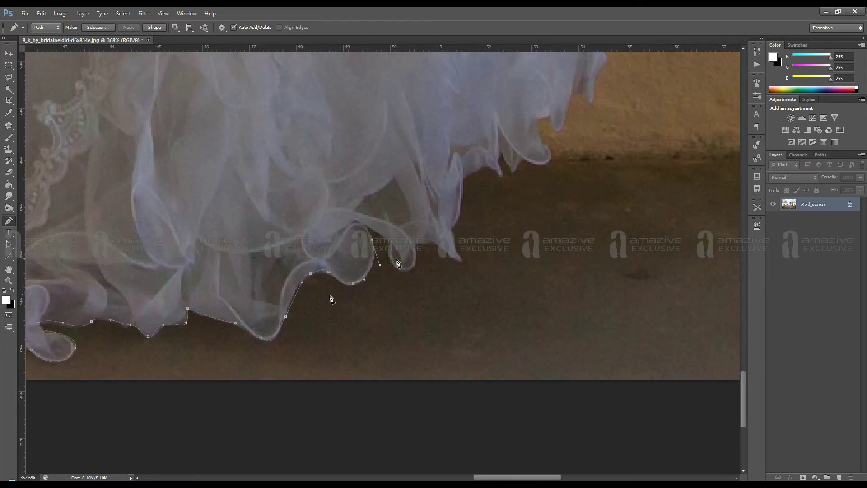
pyautogui.scroll(-1, 571, 241)
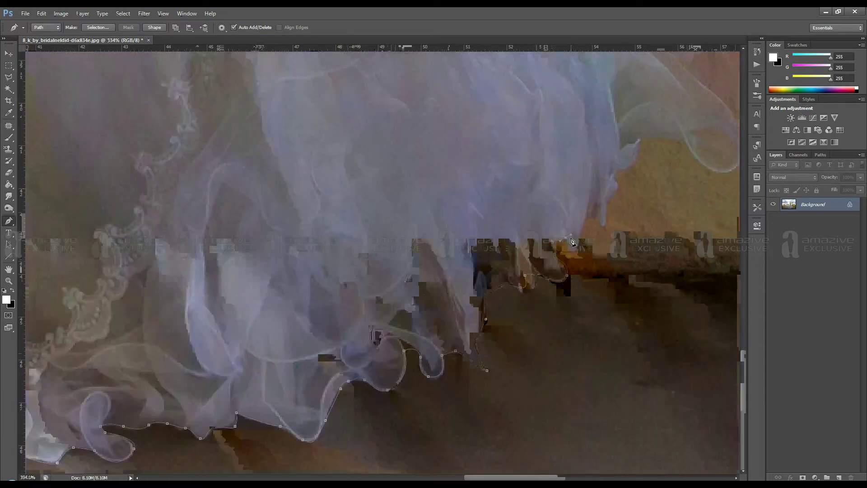
pyautogui.scroll(-1, 561, 317)
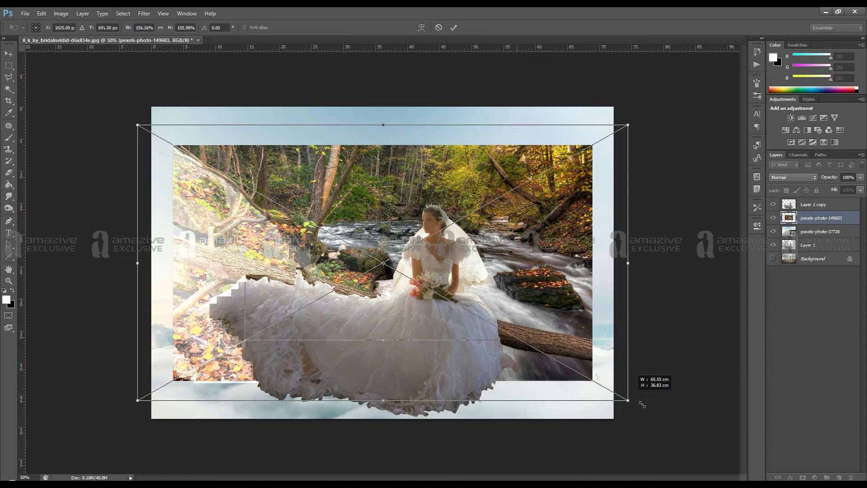
# Scale up, flip horizontally, tilt and reposition the forest photo to fill the canvas
pyautogui.moveTo(642, 405); pyautogui.dragTo(662, 422)
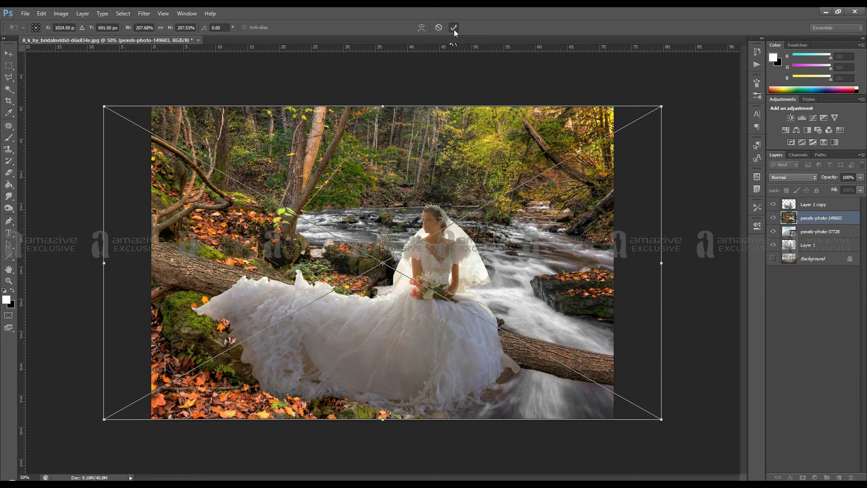
pyautogui.rightClick(441, 279)
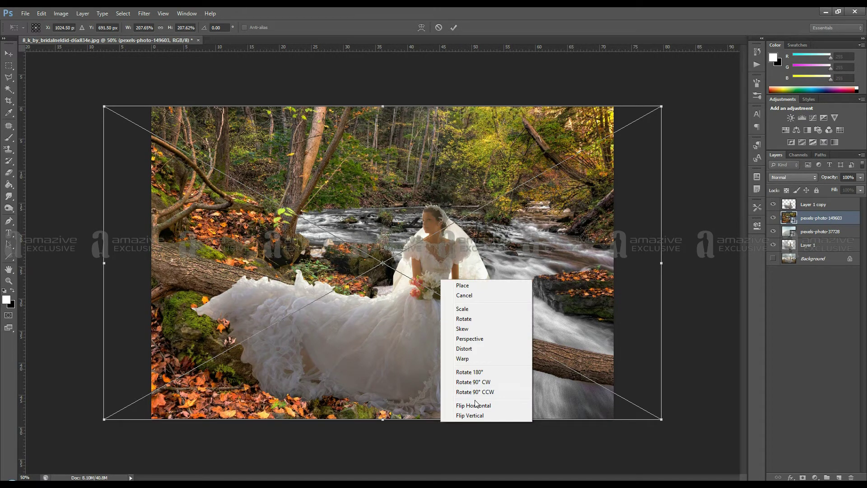
pyautogui.click(475, 405)
pyautogui.moveTo(684, 245); pyautogui.dragTo(684, 241)
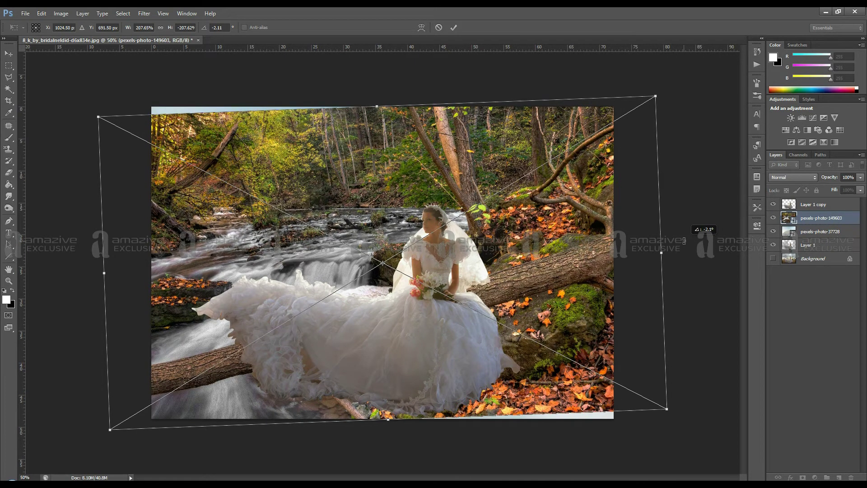
pyautogui.moveTo(667, 409); pyautogui.dragTo(703, 445)
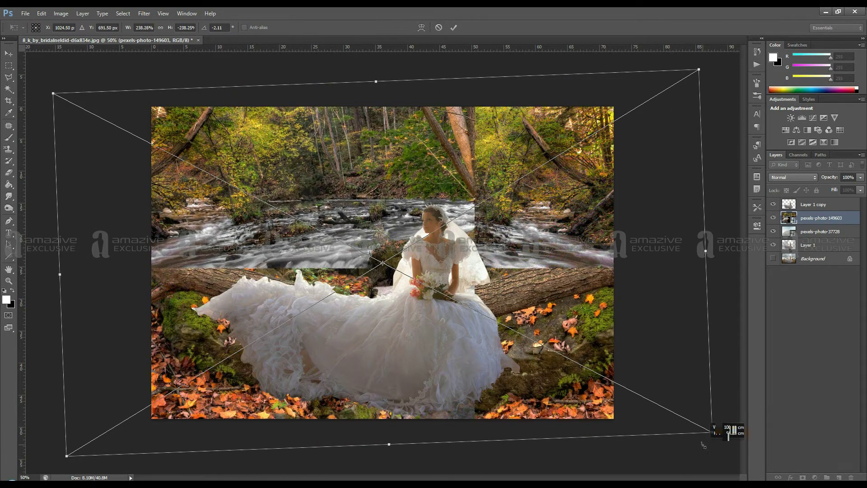
pyautogui.moveTo(624, 278); pyautogui.dragTo(624, 287)
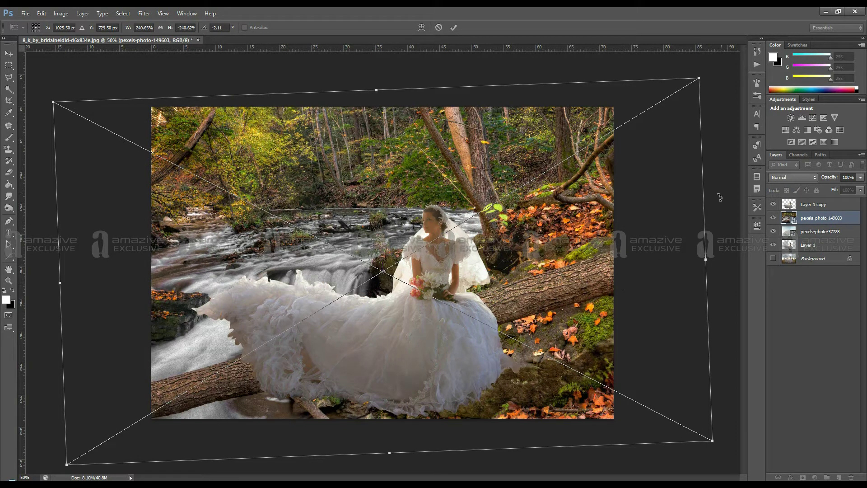
pyautogui.moveTo(720, 198); pyautogui.dragTo(723, 231)
pyautogui.moveTo(604, 224); pyautogui.dragTo(610, 216)
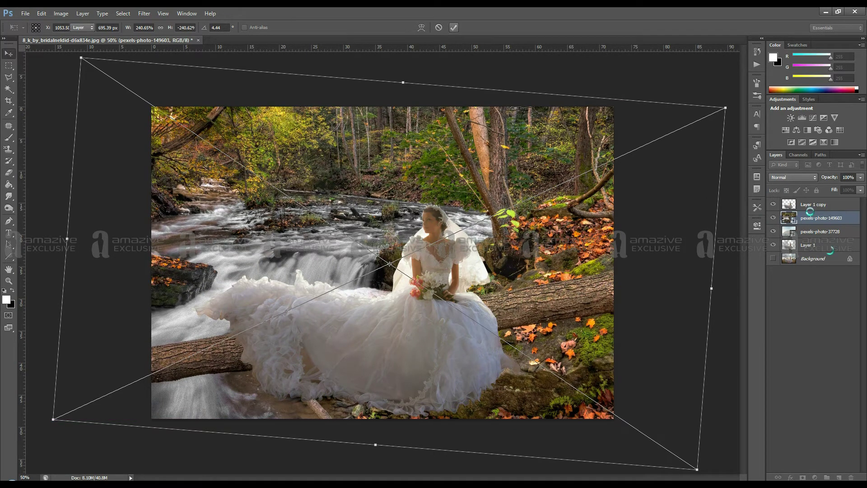
pyautogui.click(815, 205)
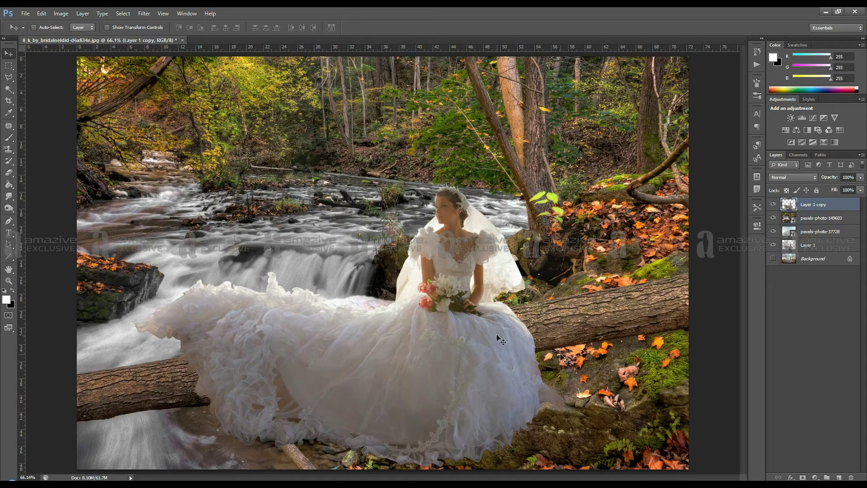
# Move the bride up and right, rotate her slightly to match the log, and zoom out
pyautogui.moveTo(498, 336); pyautogui.dragTo(509, 321)
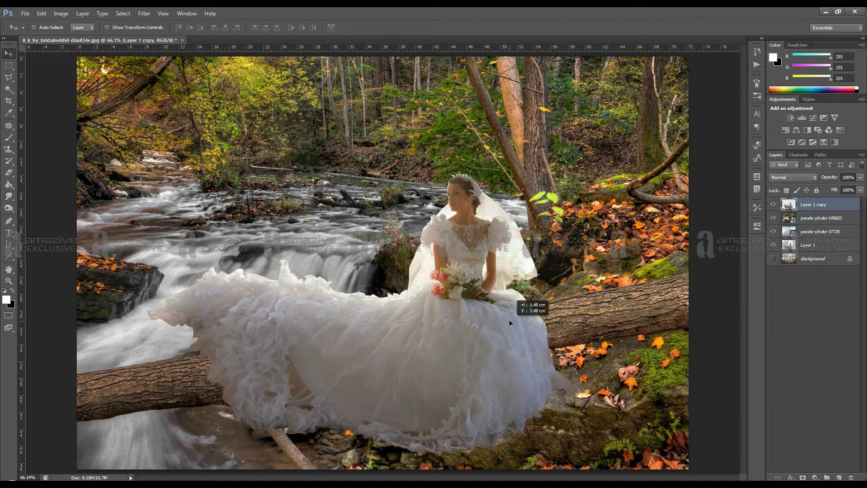
pyautogui.hotkey('ctrl', 't')
pyautogui.moveTo(608, 289)
pyautogui.mouseDown()
pyautogui.moveTo(606, 265)
pyautogui.moveTo(511, 270)
pyautogui.moveTo(493, 282)
pyautogui.mouseUp()
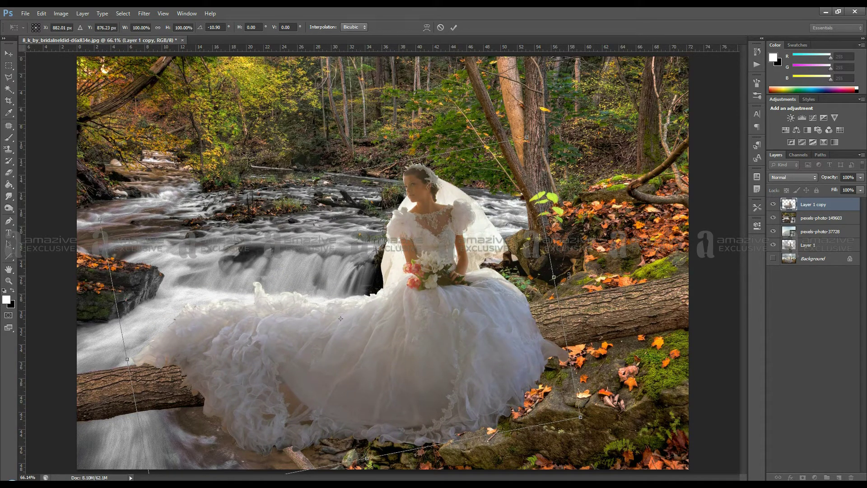
pyautogui.press('Return')
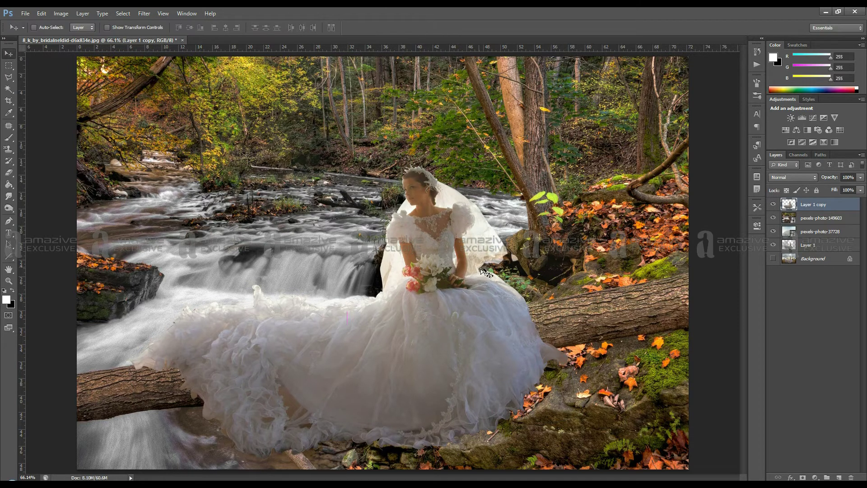
pyautogui.hotkey('ctrl', '-')
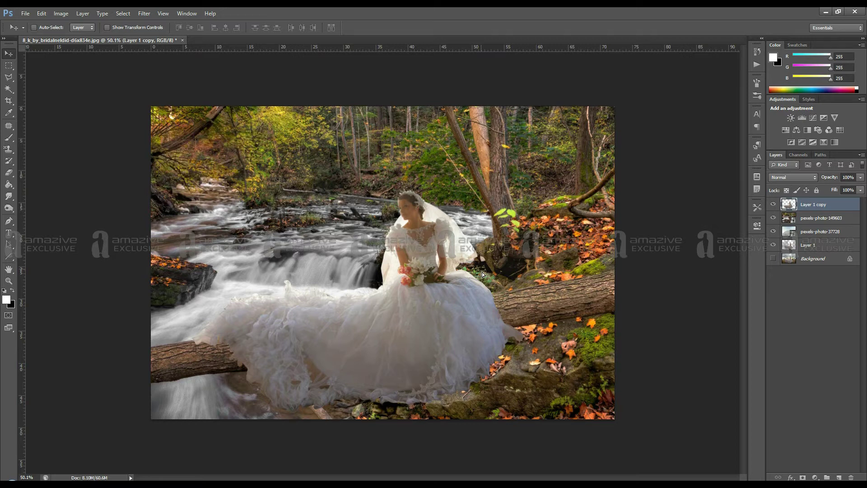
# Duplicate the pexels-photo-149603 layer and start a Tilt-Shift blur with its focus band over the bride
pyautogui.rightClick(816, 219)
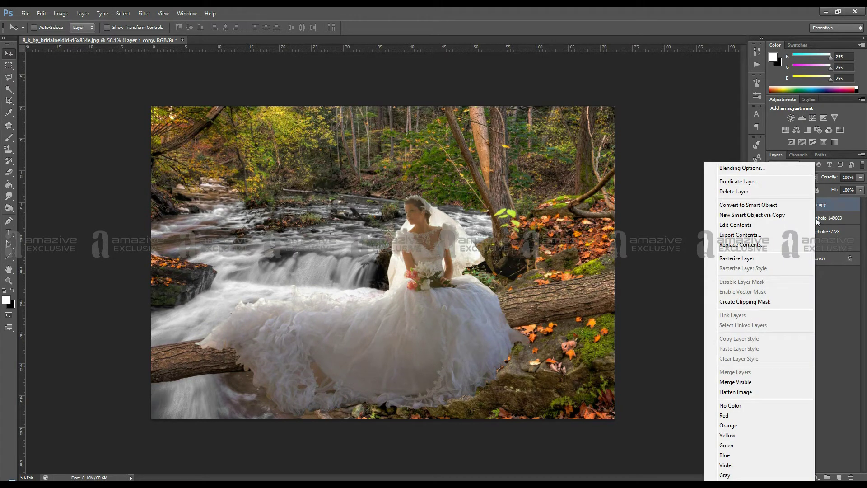
pyautogui.click(752, 215)
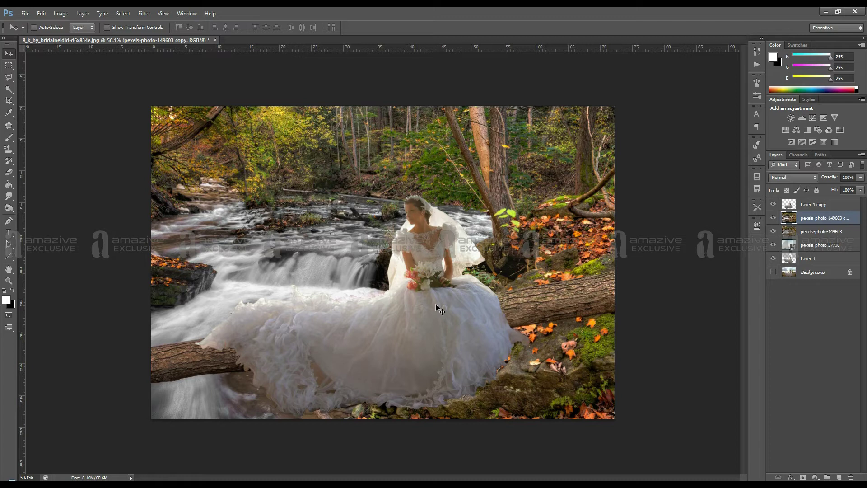
pyautogui.click(144, 13)
pyautogui.moveTo(150, 113)
pyautogui.press('Right')
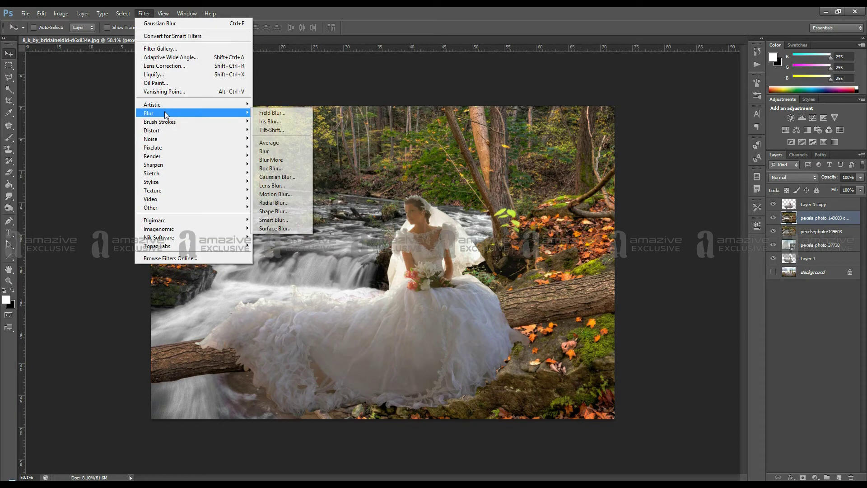
pyautogui.press('Return')
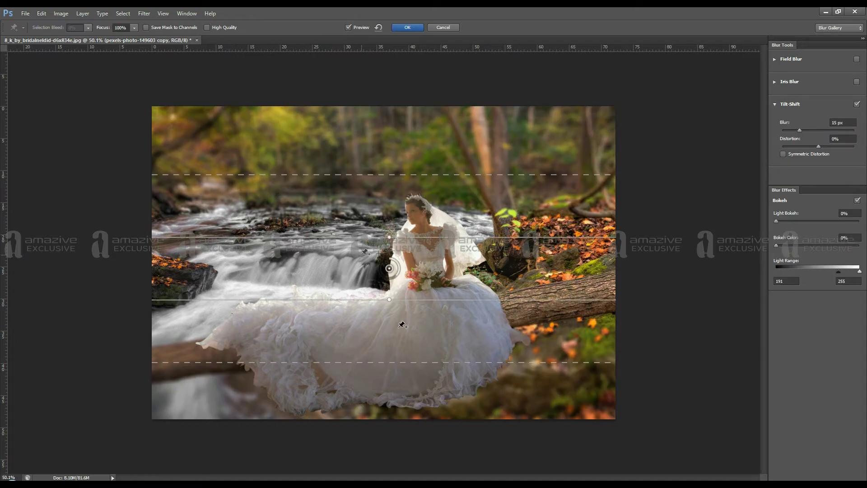
pyautogui.moveTo(389, 269); pyautogui.dragTo(385, 318)
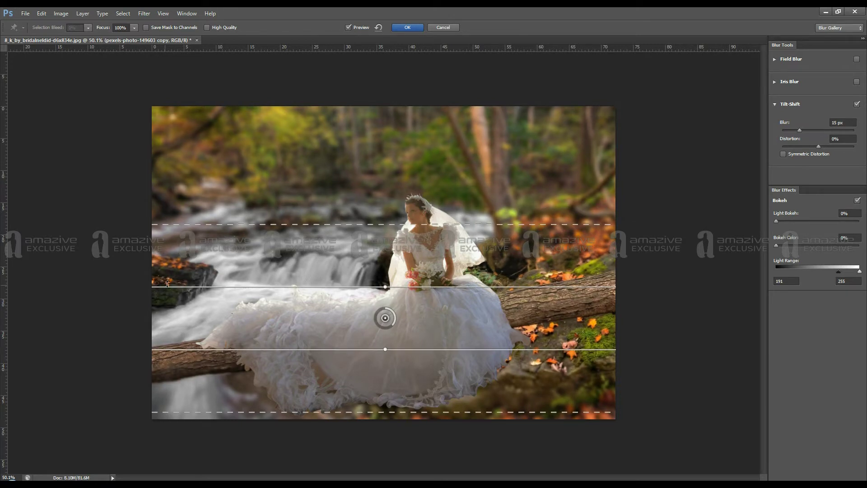
pyautogui.moveTo(385, 287); pyautogui.dragTo(381, 280)
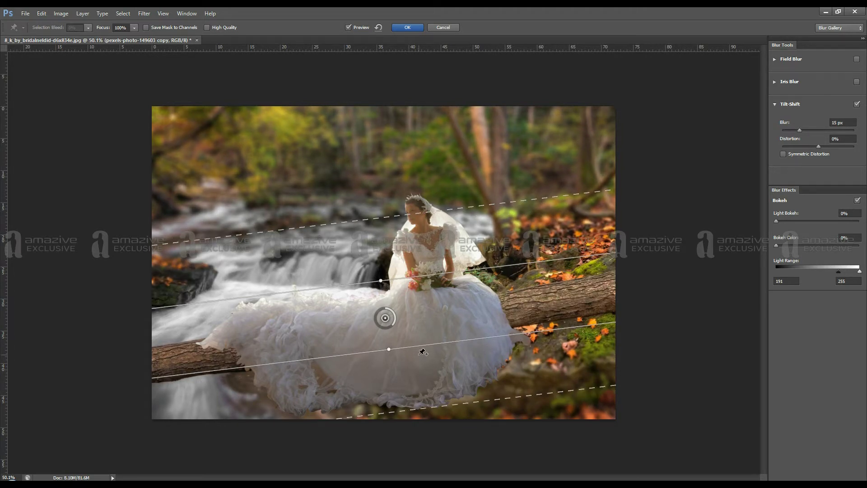
# Adjust the tilt-shift band edges and transitions, raising blur strength to 27 px
pyautogui.moveTo(387, 321); pyautogui.dragTo(400, 332)
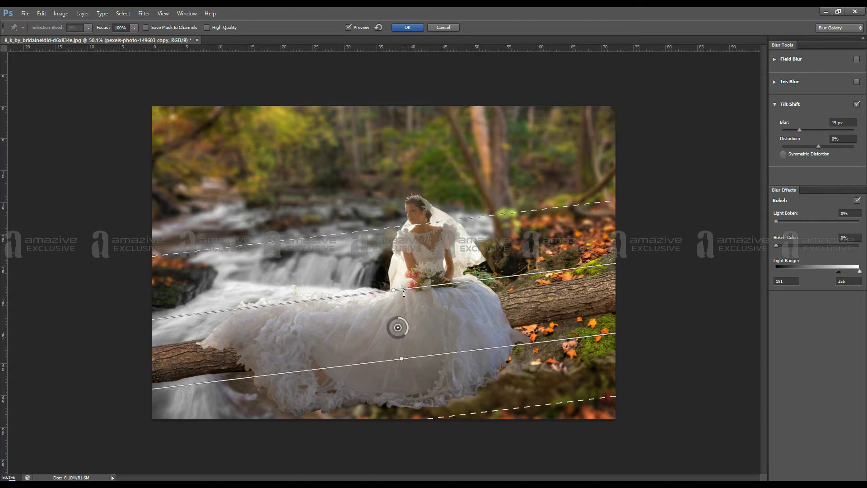
pyautogui.moveTo(404, 293); pyautogui.dragTo(405, 304)
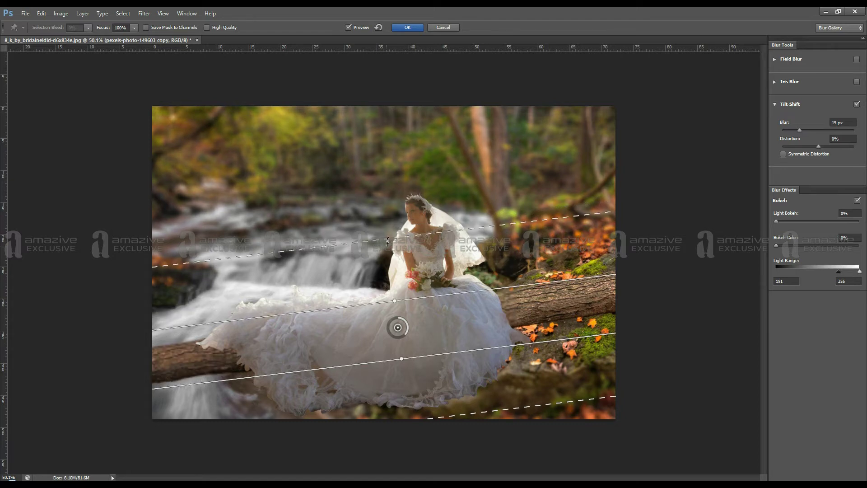
pyautogui.moveTo(388, 241); pyautogui.dragTo(387, 217)
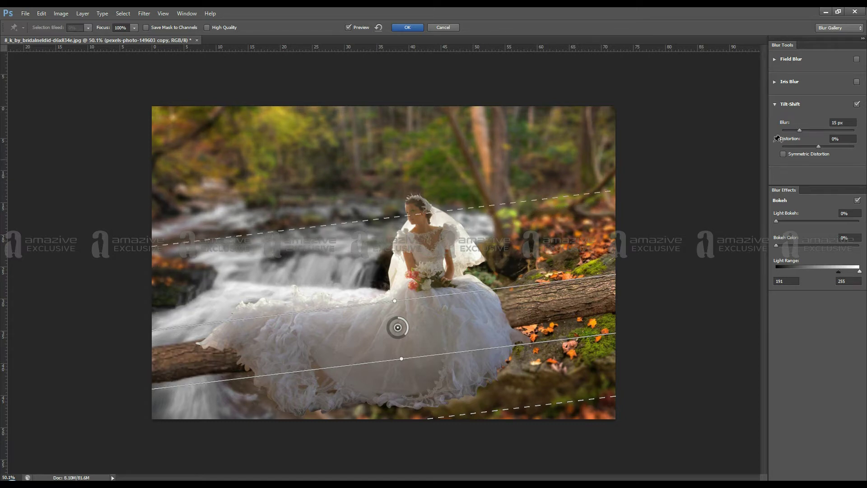
pyautogui.moveTo(800, 130); pyautogui.dragTo(808, 131)
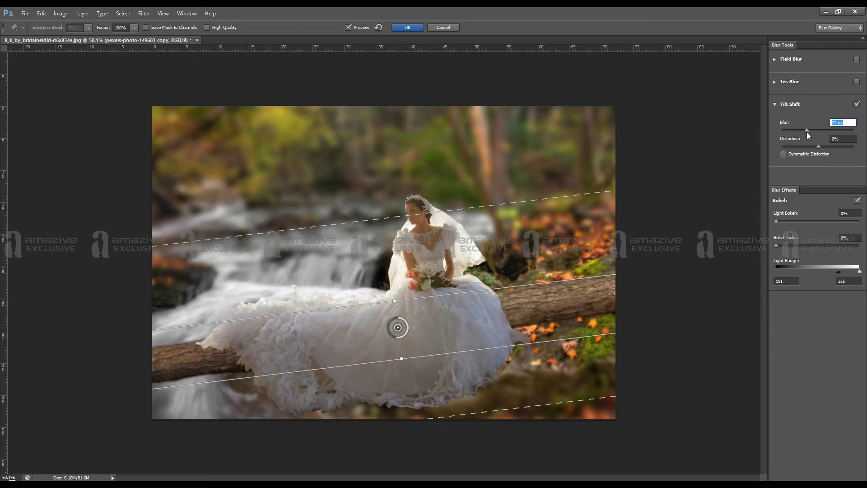
pyautogui.moveTo(403, 358); pyautogui.dragTo(416, 347)
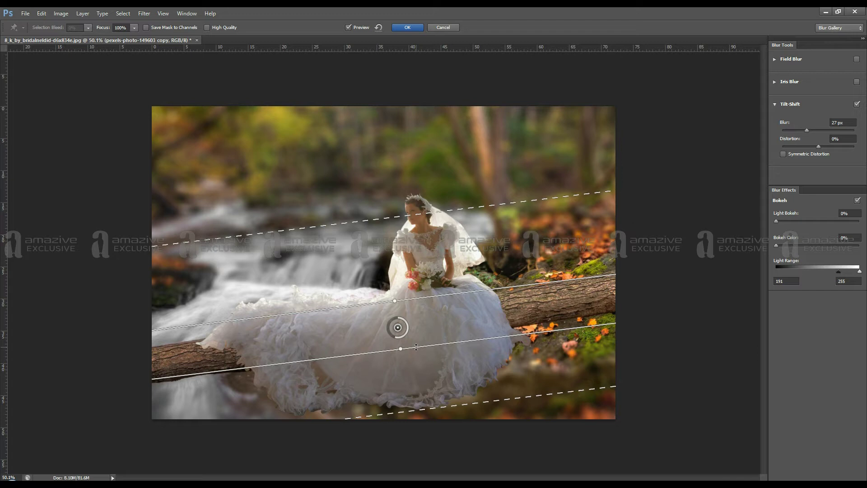
pyautogui.moveTo(422, 409); pyautogui.dragTo(425, 424)
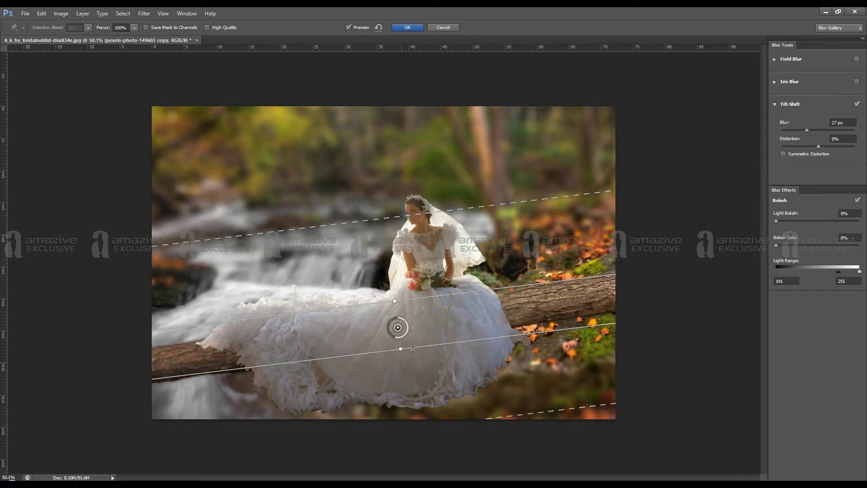
pyautogui.moveTo(413, 349); pyautogui.dragTo(413, 358)
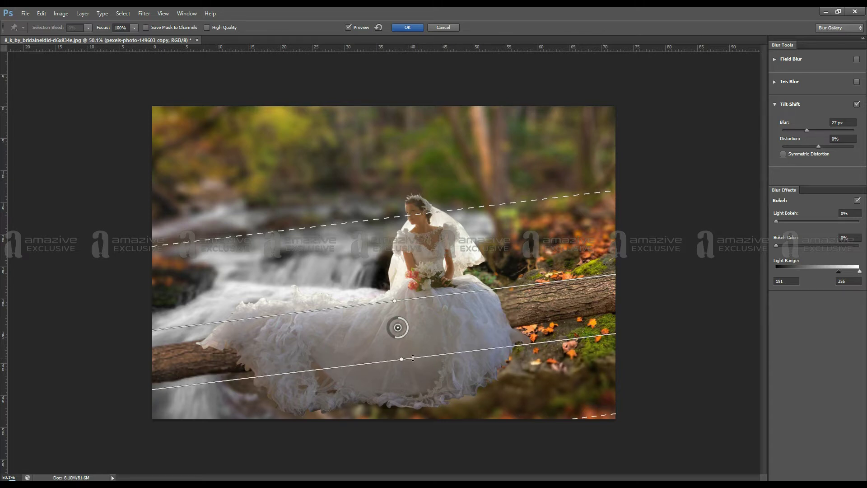
# Angle the sharp band along the log and dress, then apply the blur
pyautogui.moveTo(406, 328); pyautogui.dragTo(400, 341)
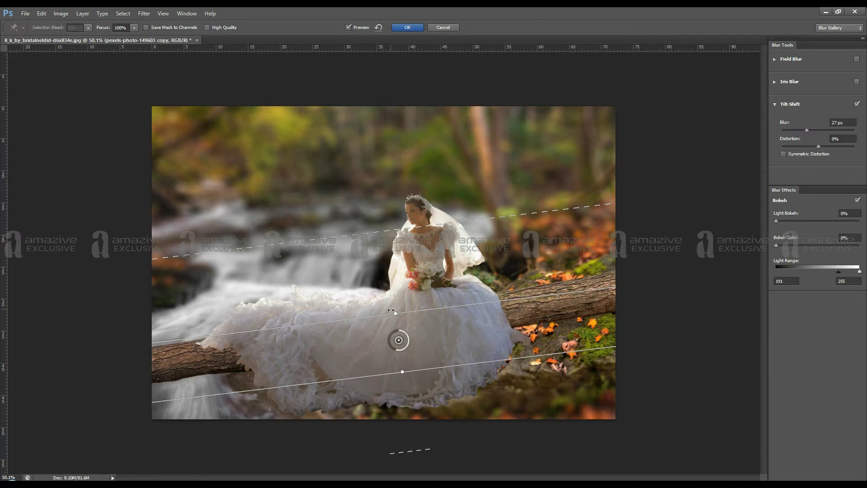
pyautogui.moveTo(391, 310); pyautogui.dragTo(393, 307)
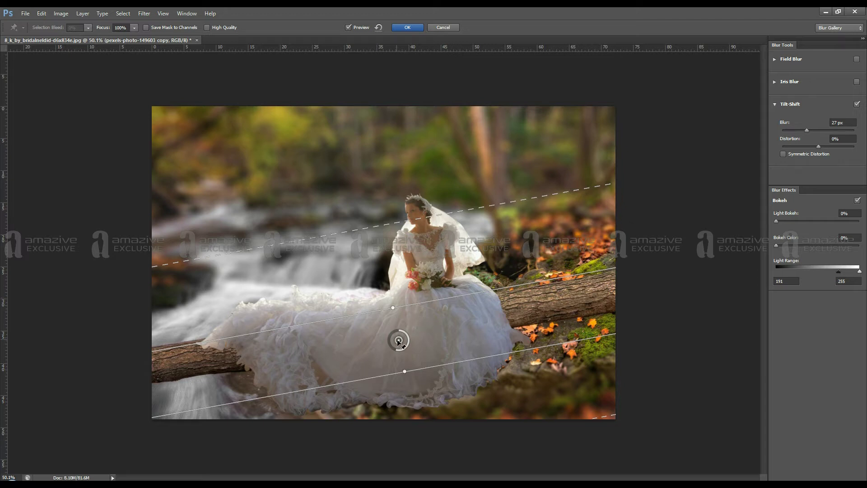
pyautogui.moveTo(399, 342); pyautogui.dragTo(408, 349)
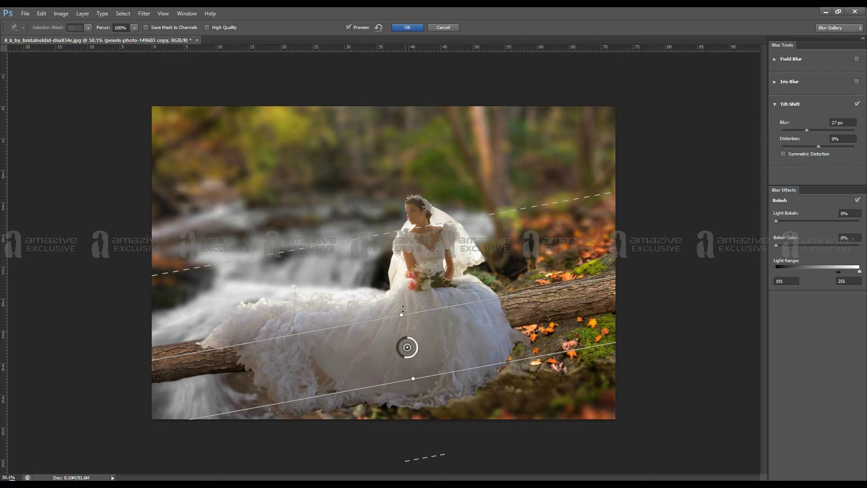
pyautogui.moveTo(403, 308)
pyautogui.mouseDown()
pyautogui.moveTo(423, 289)
pyautogui.moveTo(434, 338)
pyautogui.mouseUp()
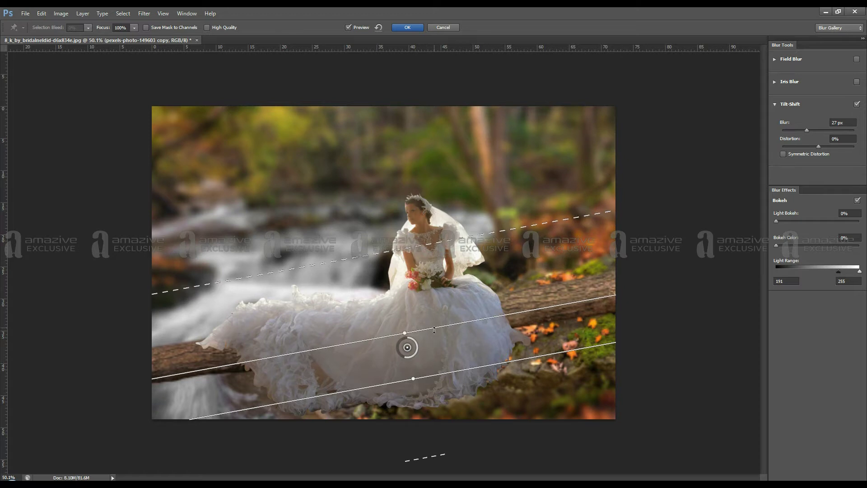
pyautogui.moveTo(434, 330); pyautogui.dragTo(412, 342)
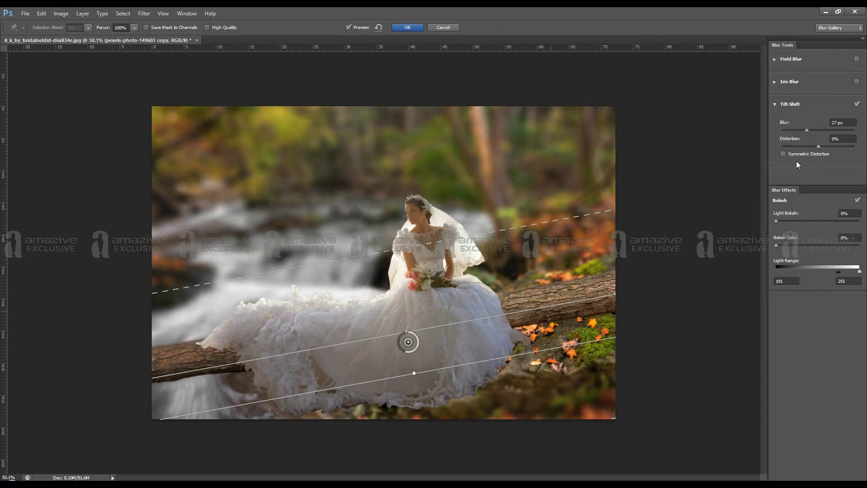
pyautogui.click(419, 30)
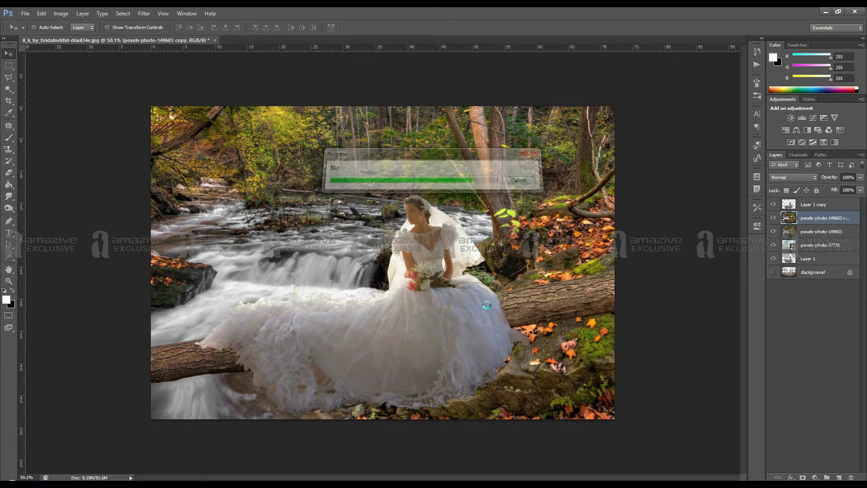
# Toggle the blurred layer's visibility to compare, then duplicate it as copy 2
pyautogui.hotkey('ctrl', '0')
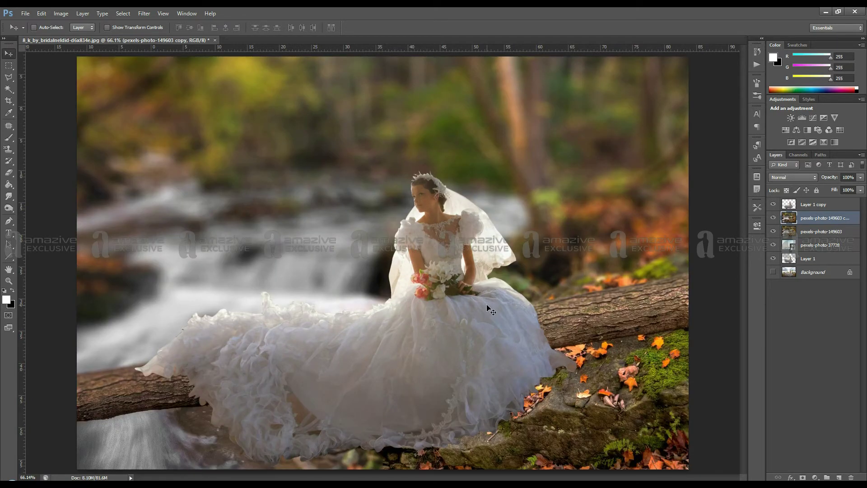
pyautogui.click(773, 231)
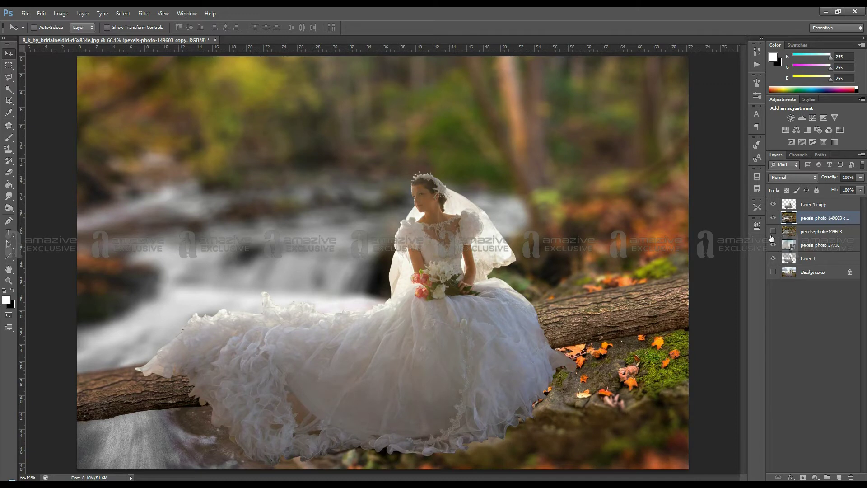
pyautogui.click(773, 232)
pyautogui.click(773, 231)
pyautogui.hotkey('ctrl', 'j')
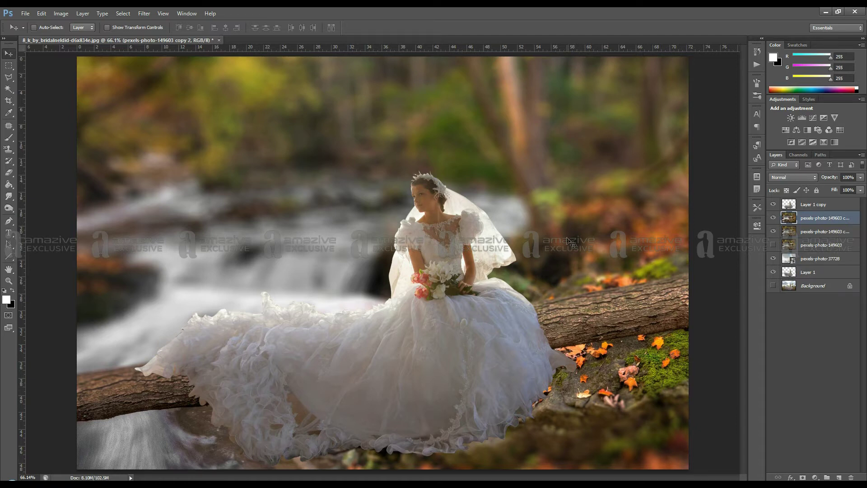
# Apply a Gaussian Blur to the copy 2 layer and fit the image on screen
pyautogui.scroll(-3, 571, 242)
pyautogui.click(144, 13)
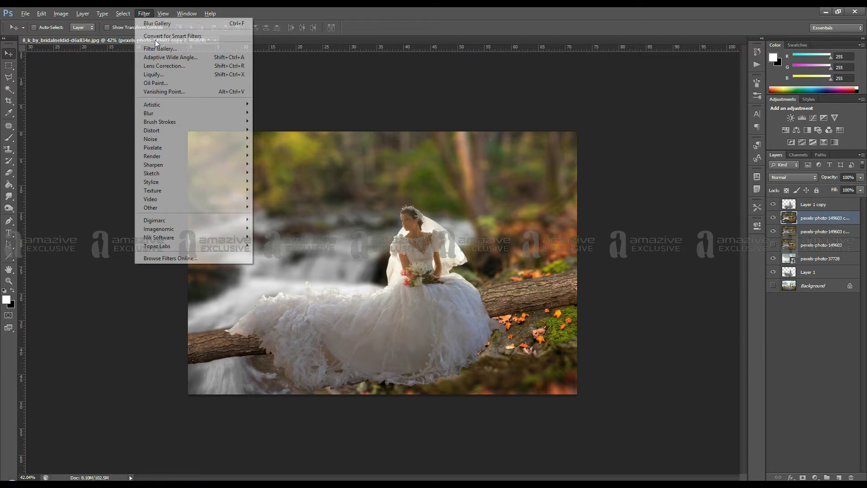
pyautogui.click(298, 177)
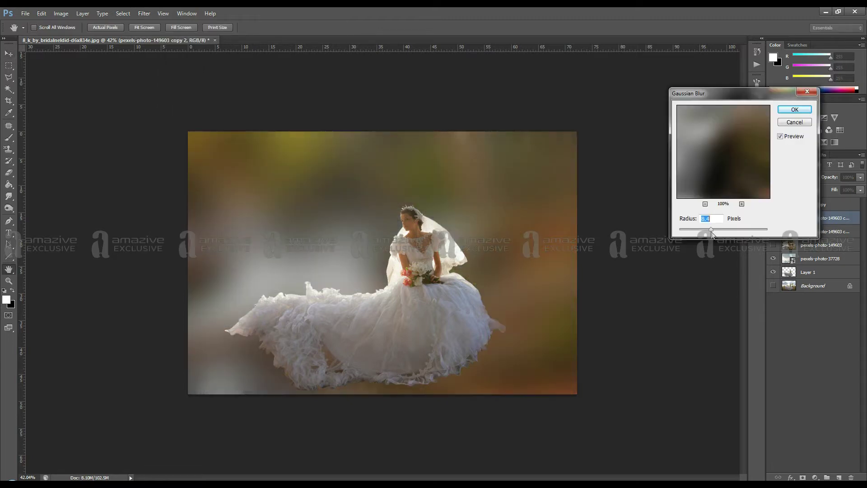
pyautogui.click(794, 110)
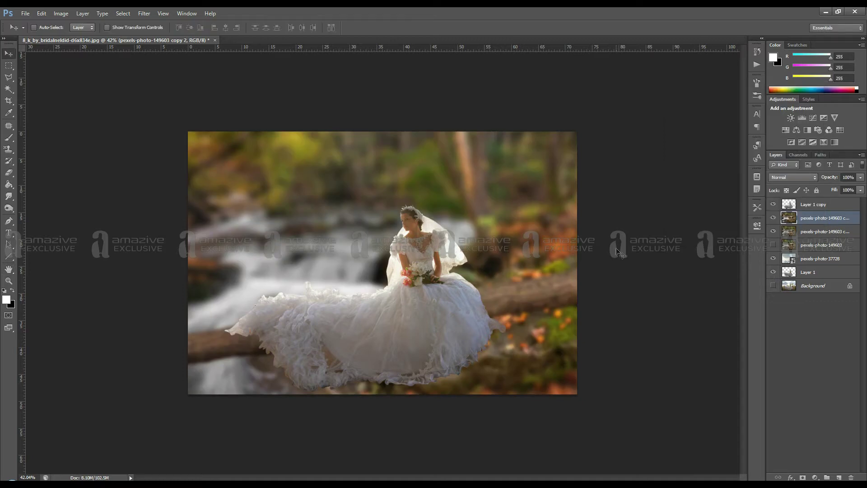
pyautogui.hotkey('ctrl', '0')
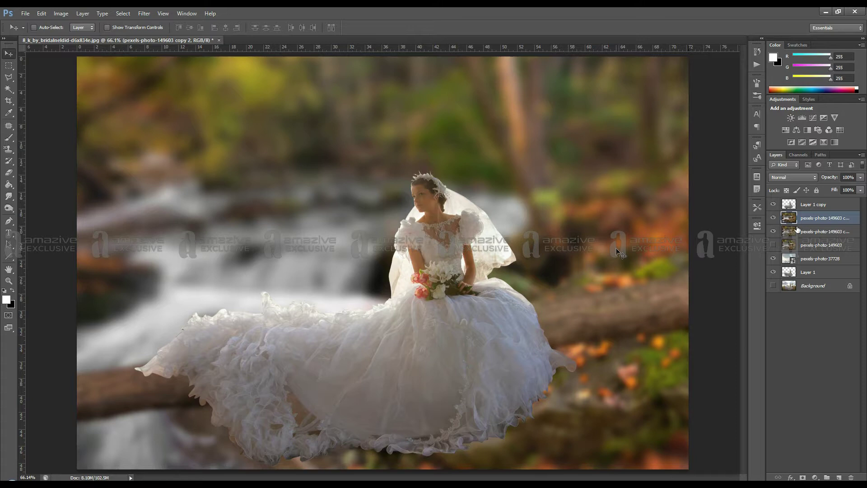
# Add a layer mask to copy 2, disable the extra vector mask and raise brush strength
pyautogui.click(802, 478)
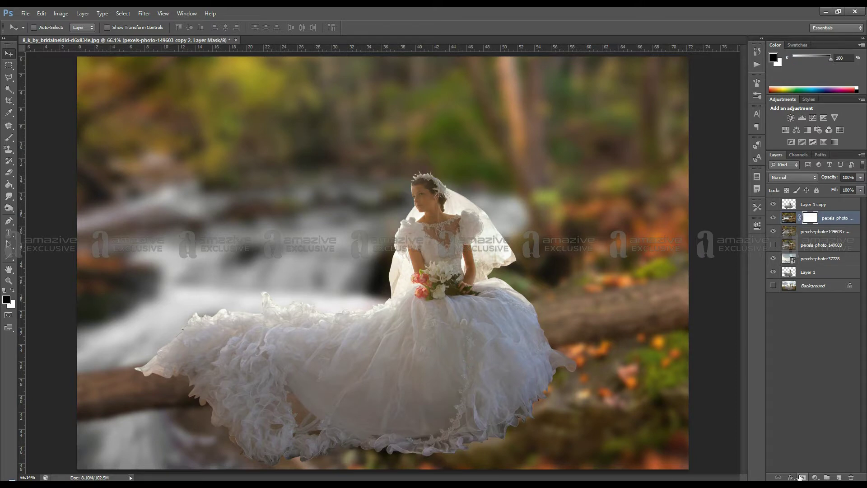
pyautogui.click(802, 477)
pyautogui.press('b')
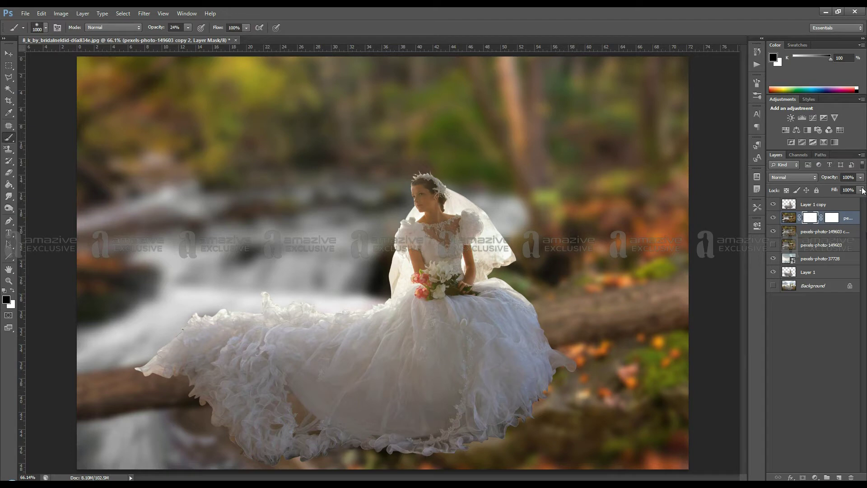
pyautogui.rightClick(832, 218)
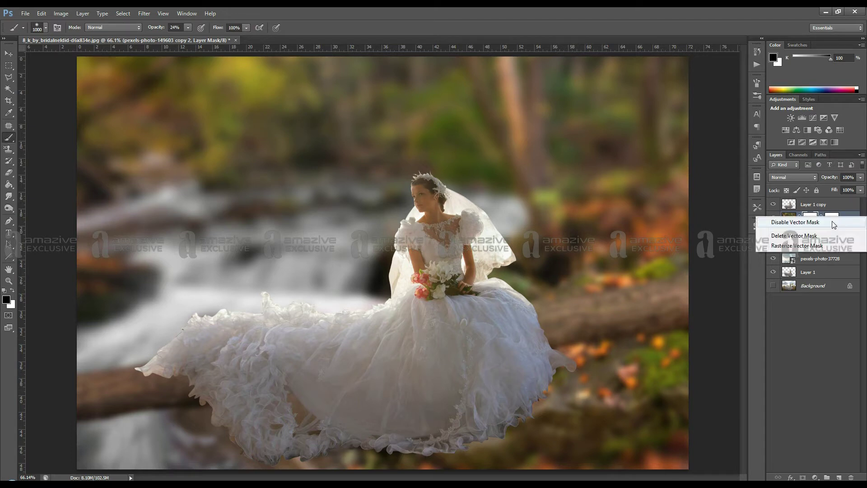
pyautogui.click(834, 222)
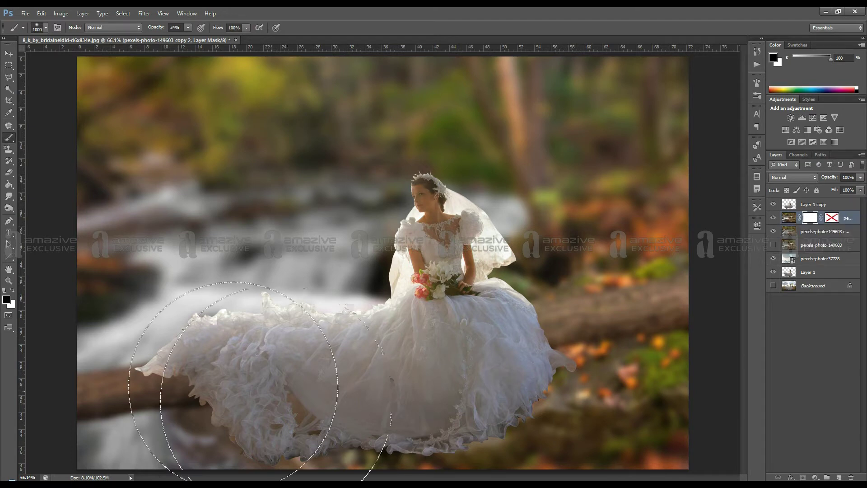
pyautogui.click(188, 27)
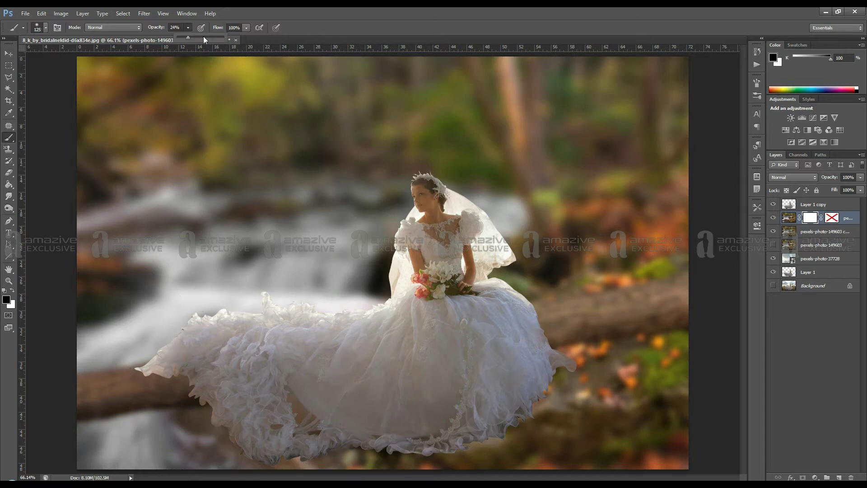
pyautogui.moveTo(203, 38); pyautogui.dragTo(218, 38)
# Paint the mask to reveal the sharp log and mossy foreground below the bride
pyautogui.moveTo(516, 337); pyautogui.dragTo(578, 339)
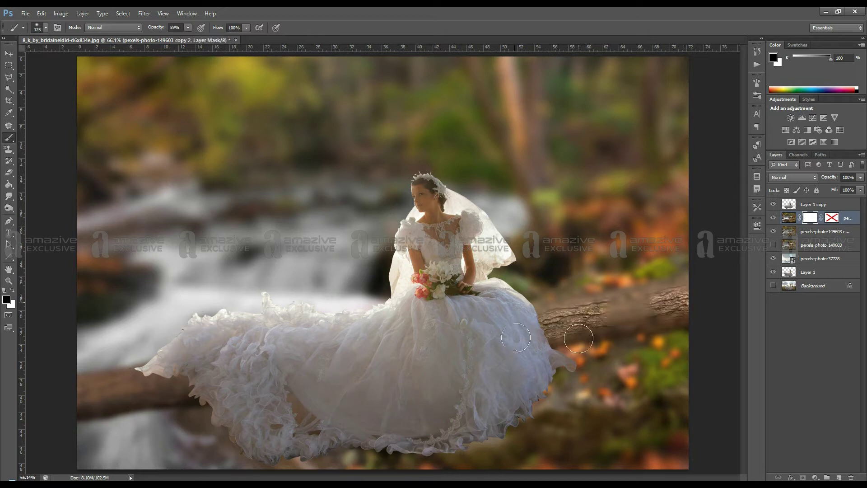
pyautogui.moveTo(605, 304); pyautogui.dragTo(637, 300)
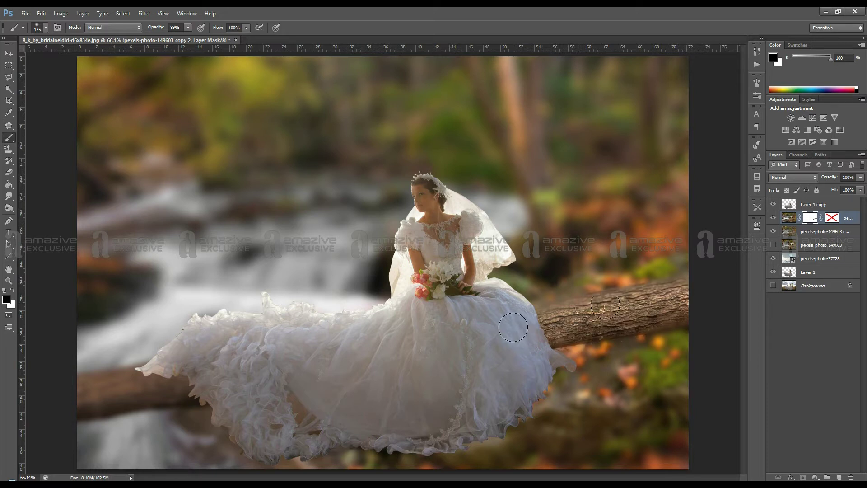
pyautogui.press('3')
pyautogui.press('2')
pyautogui.press(']')
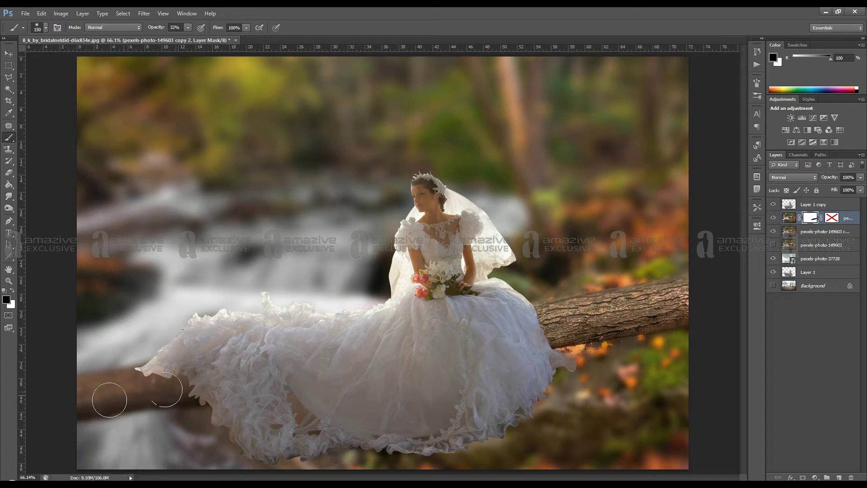
pyautogui.moveTo(109, 400); pyautogui.dragTo(223, 378)
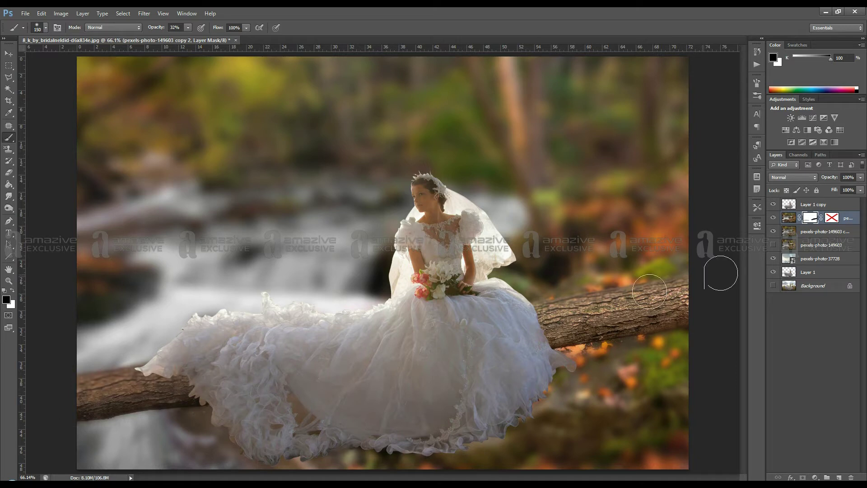
pyautogui.press(']')
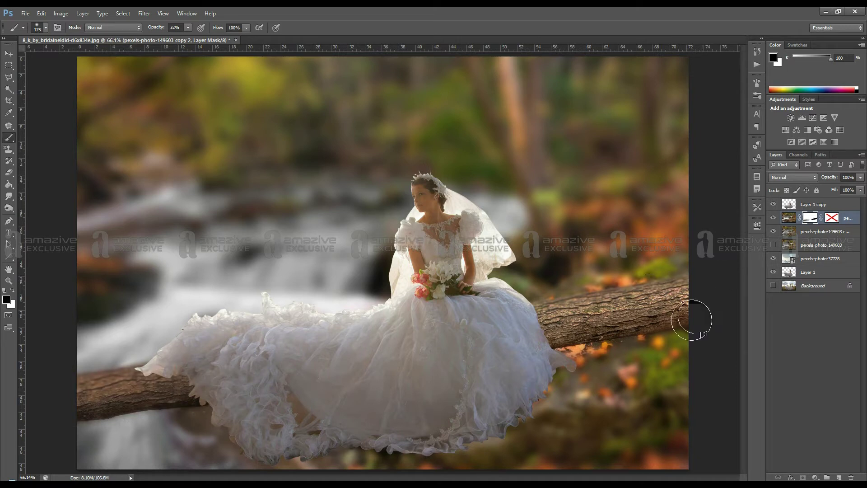
pyautogui.press(']')
pyautogui.press(']')
pyautogui.moveTo(692, 320); pyautogui.dragTo(624, 424)
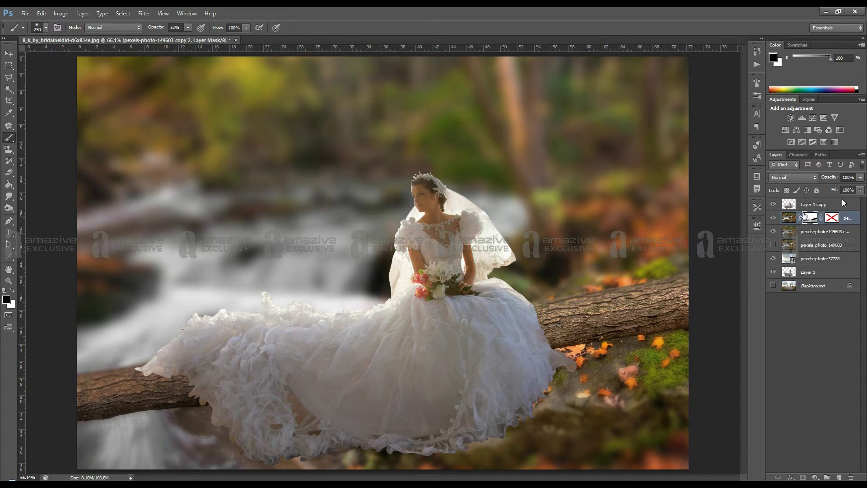
# Compare by toggling copy 2, set full brush strength, shrink the brush and fit the view
pyautogui.click(773, 218)
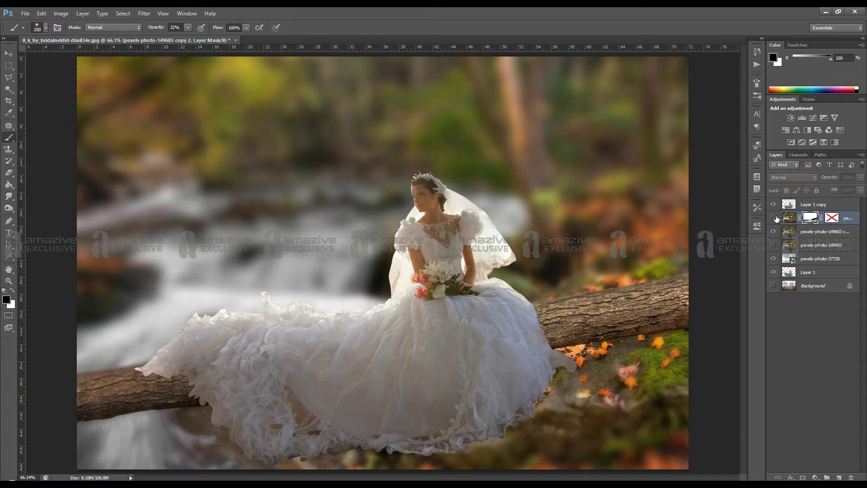
pyautogui.click(773, 217)
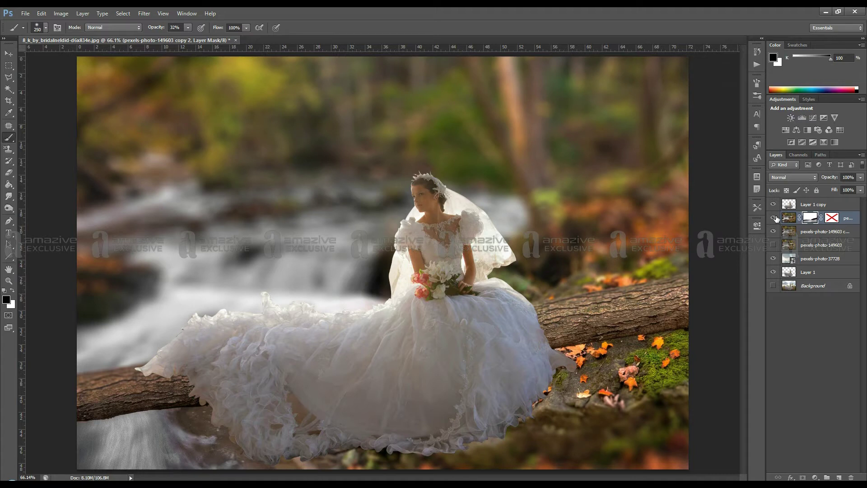
pyautogui.scroll(-4, 400, 248)
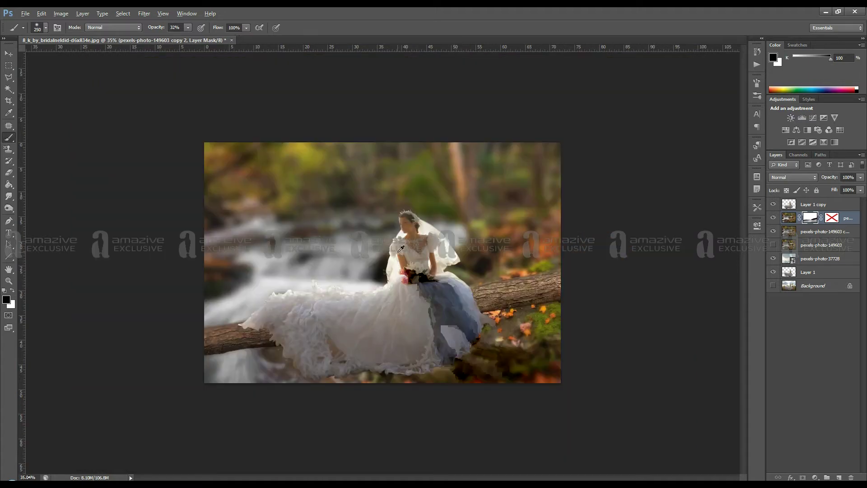
pyautogui.scroll(-1, 400, 248)
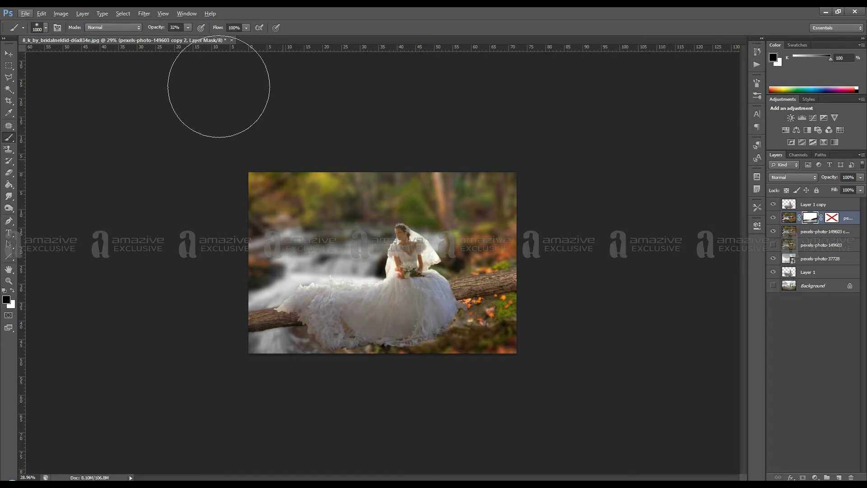
pyautogui.press('0')
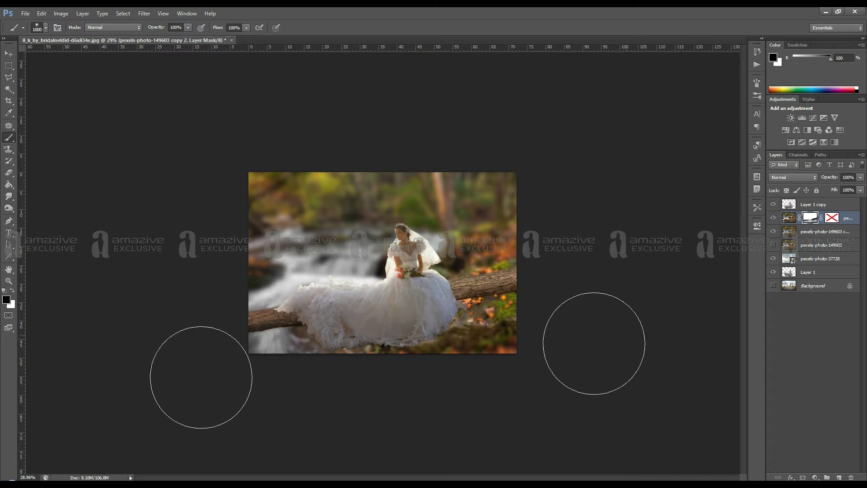
pyautogui.press('[')
pyautogui.press('[')
pyautogui.press('[')
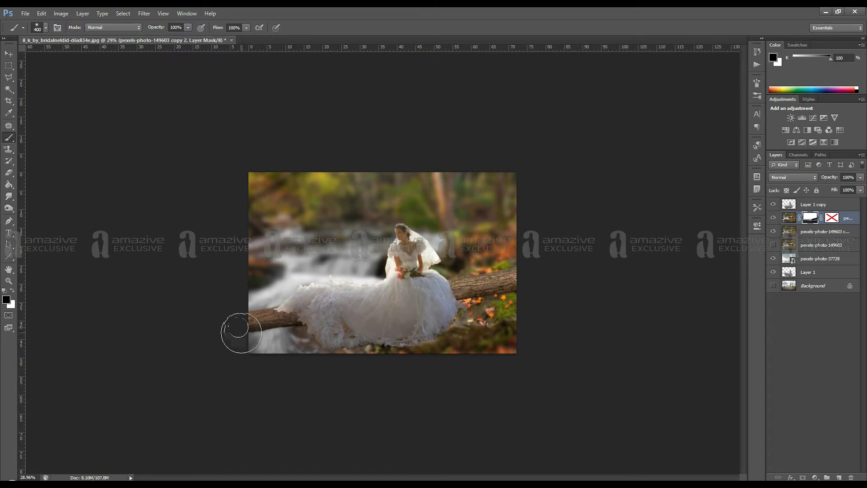
pyautogui.press('[')
pyautogui.press('[')
pyautogui.press('[')
pyautogui.hotkey('ctrl', '0')
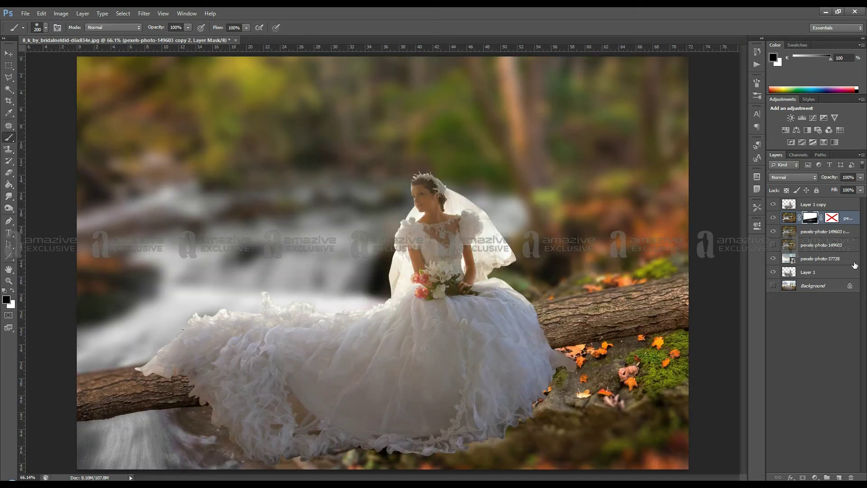
# Duplicate both stream layers, move them above Layer 1 copy, merge and clip them to the bride
pyautogui.click(813, 204)
pyautogui.press('x')
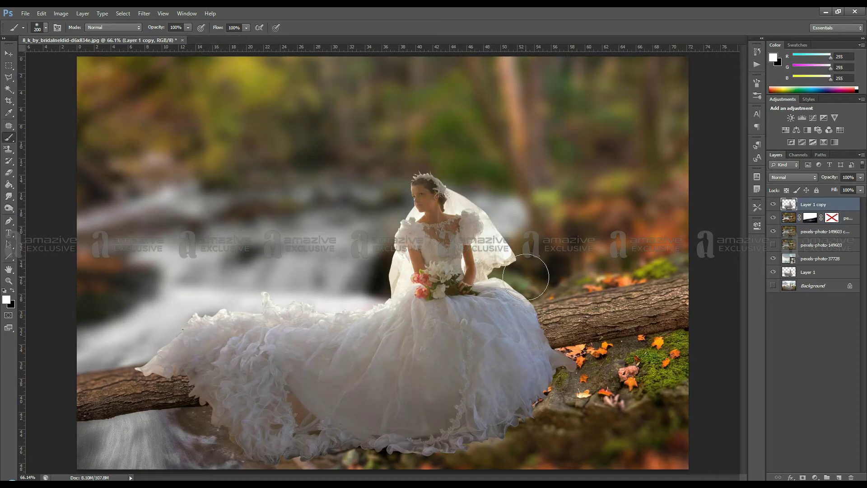
pyautogui.press('v')
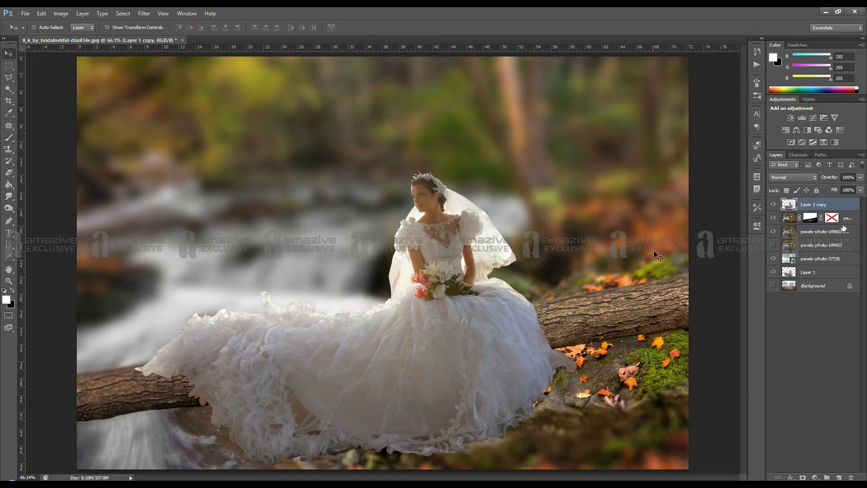
pyautogui.click(843, 221)
pyautogui.keyDown('shift'); pyautogui.click(840, 234); pyautogui.keyUp('shift')
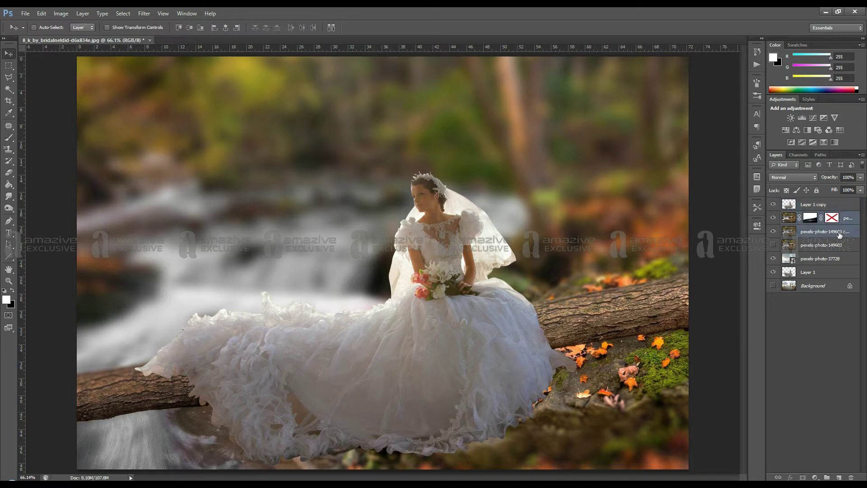
pyautogui.hotkey('ctrl', 'j')
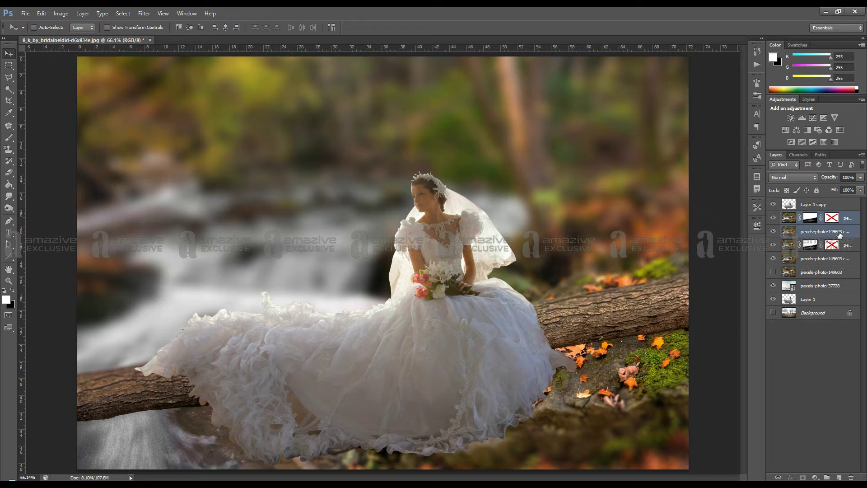
pyautogui.moveTo(840, 234); pyautogui.dragTo(825, 206)
pyautogui.hotkey('ctrl', 'e')
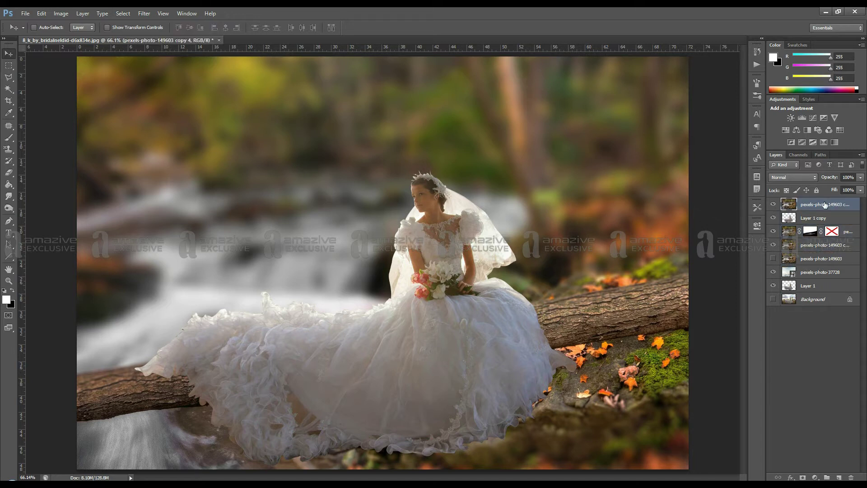
pyautogui.hotkey('ctrl', 'alt', 'g')
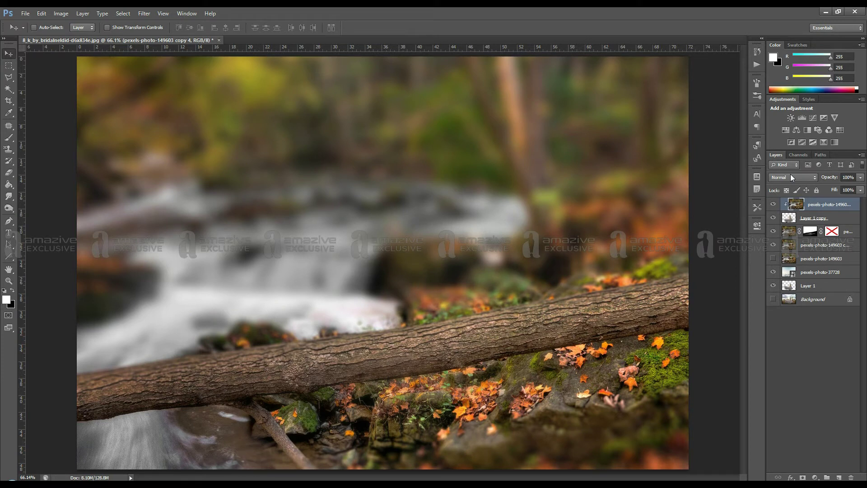
# Try Multiply, Soft Light, Screen and other blend modes, settling on Overlay
pyautogui.click(790, 176)
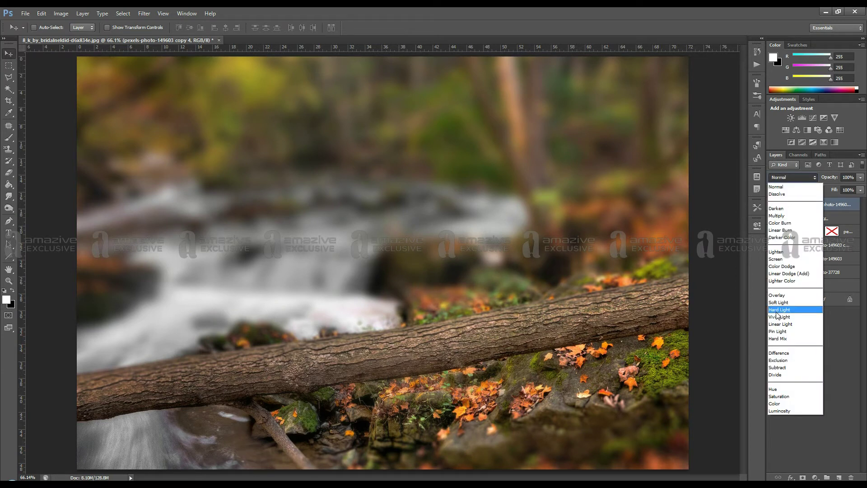
pyautogui.click(778, 215)
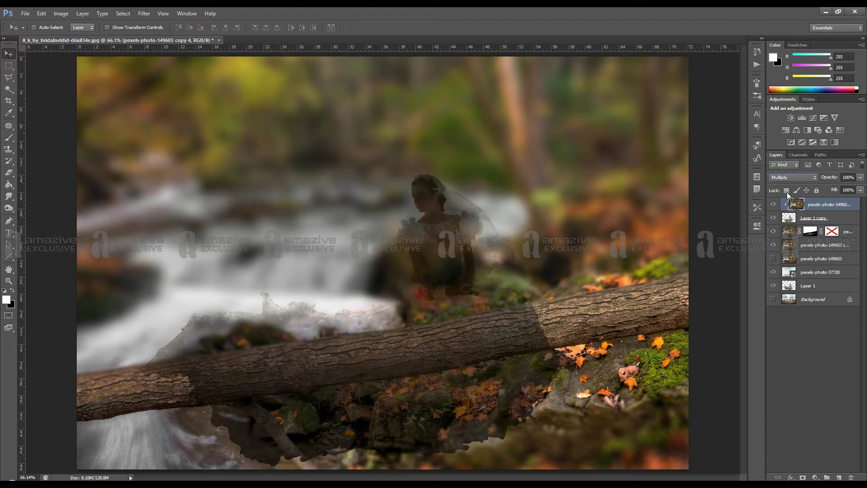
pyautogui.hotkey('alt', 'shift', 'f')
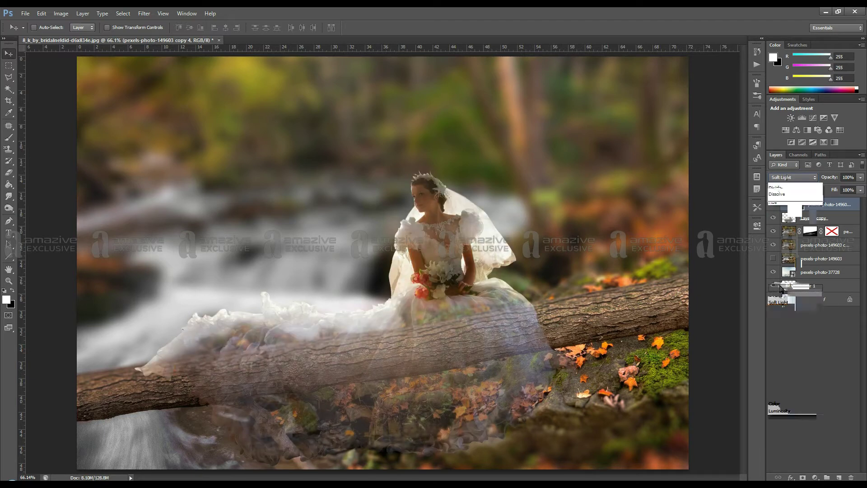
pyautogui.hotkey('alt', 'shift', 'o')
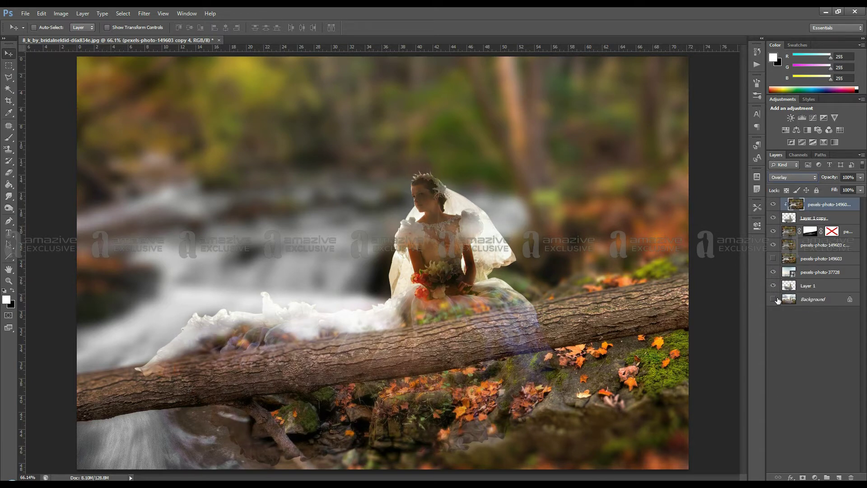
pyautogui.hotkey('alt', 'shift', 'f')
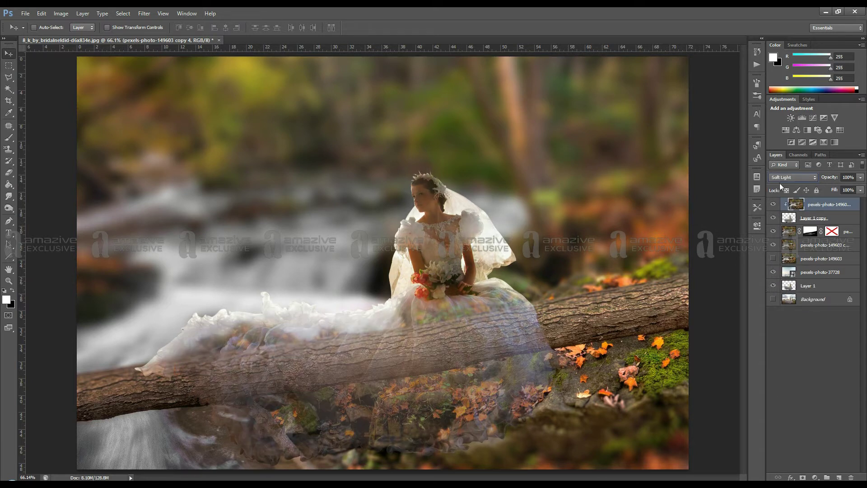
pyautogui.hotkey('alt', 'shift', 's')
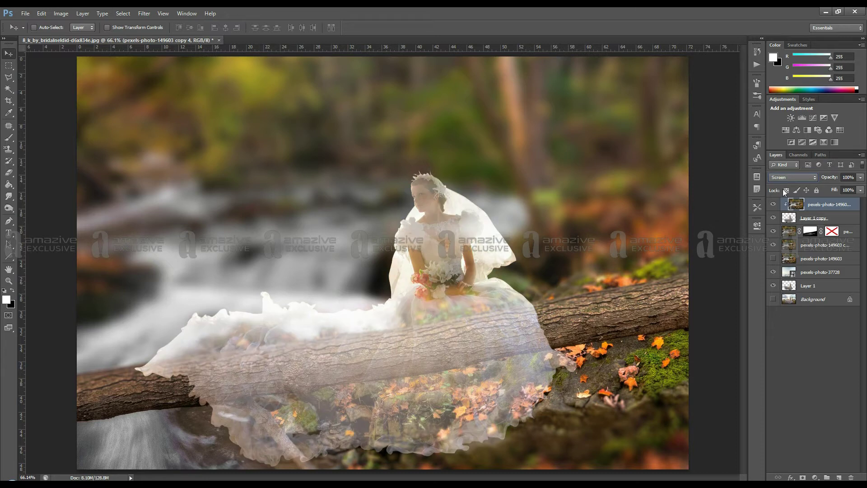
pyautogui.hotkey('alt', 'shift', 'l')
pyautogui.hotkey('alt', 'shift', 'z')
pyautogui.click(792, 177)
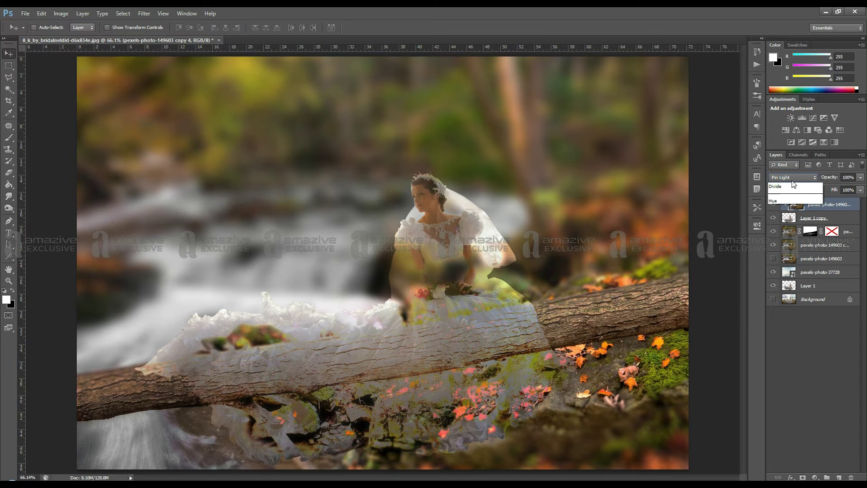
pyautogui.hotkey('alt', 'shift', 'm')
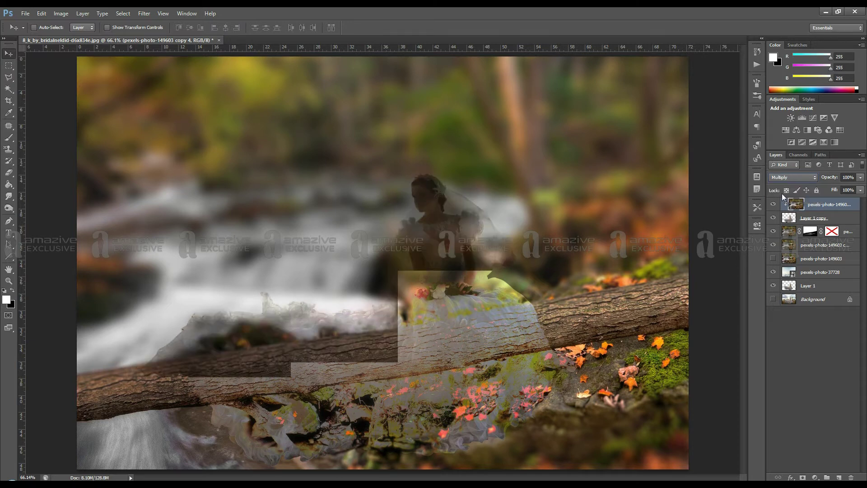
pyautogui.hotkey('alt', 'shift', 'o')
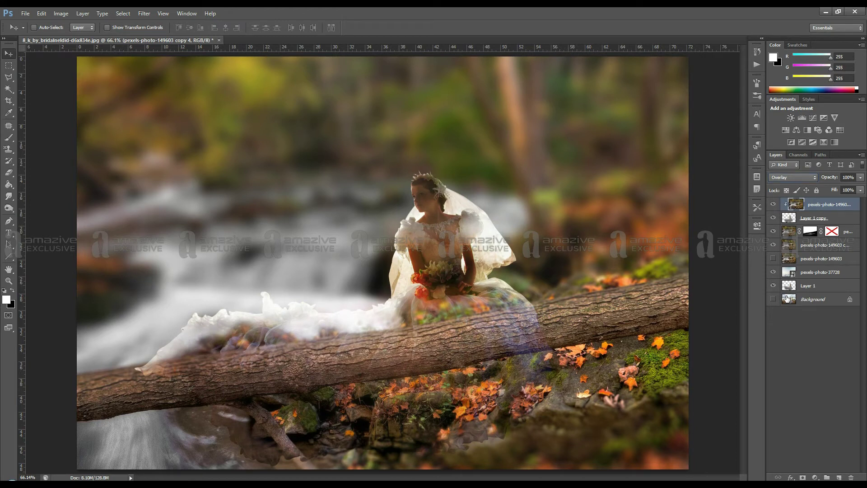
pyautogui.click(827, 218)
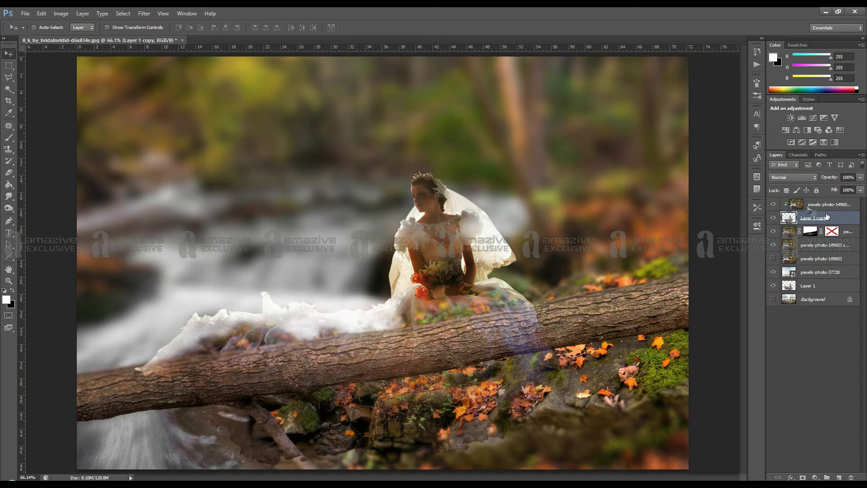
# Set Layer 1 copy to Overlay, add a white mask, and paint the overlay off the bride's face
pyautogui.hotkey('alt', 'shift', 'o')
pyautogui.click(808, 204)
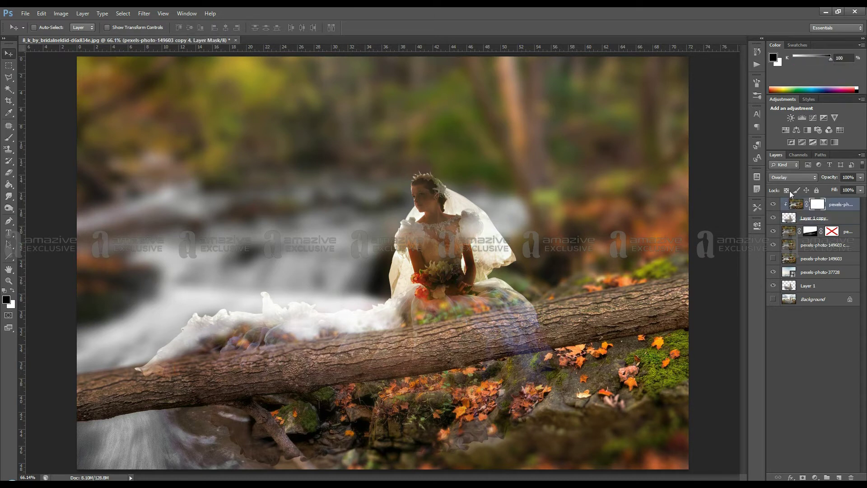
pyautogui.press('b')
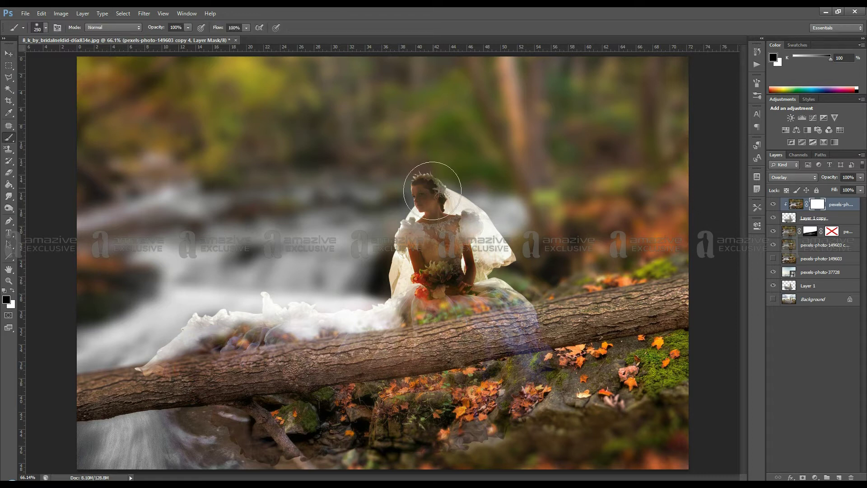
pyautogui.click(432, 190)
pyautogui.press(']')
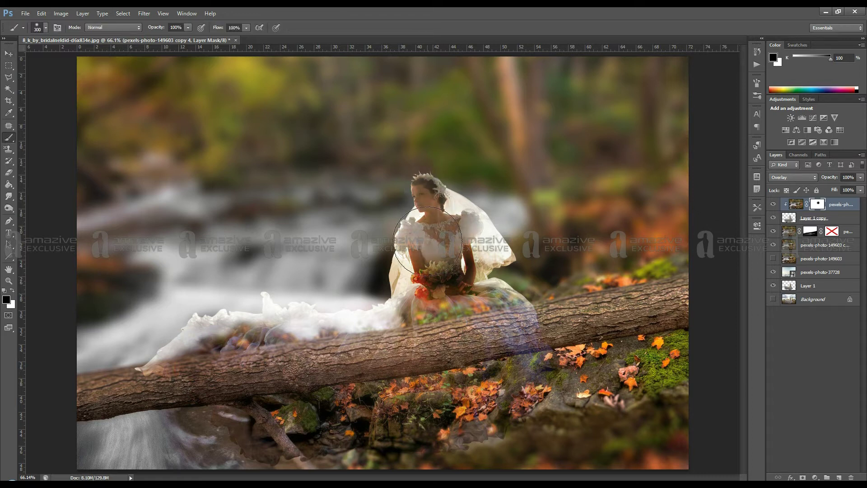
pyautogui.press('[')
pyautogui.press('[')
pyautogui.press('[')
pyautogui.hotkey('ctrl', '1')
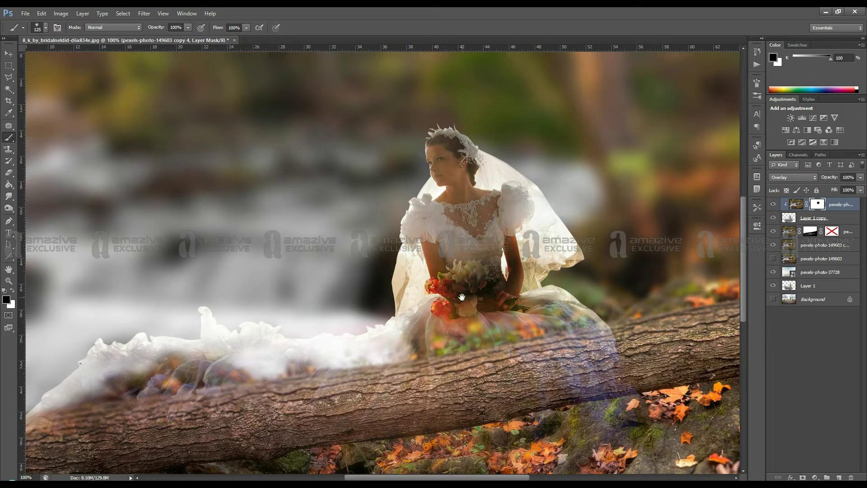
# Mask the overlay off the bouquet, bodice, hands and dress near the log
pyautogui.moveTo(462, 296); pyautogui.dragTo(438, 226)
pyautogui.press('[')
pyautogui.press('[')
pyautogui.press('[')
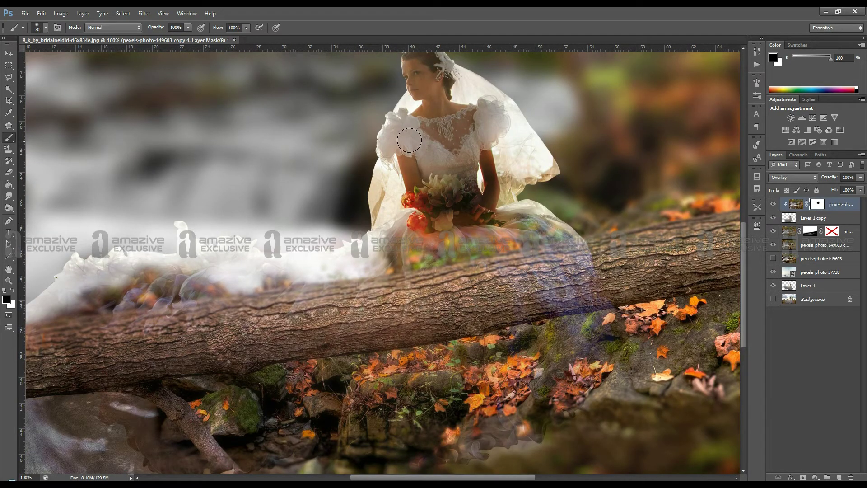
pyautogui.moveTo(415, 189); pyautogui.dragTo(469, 172)
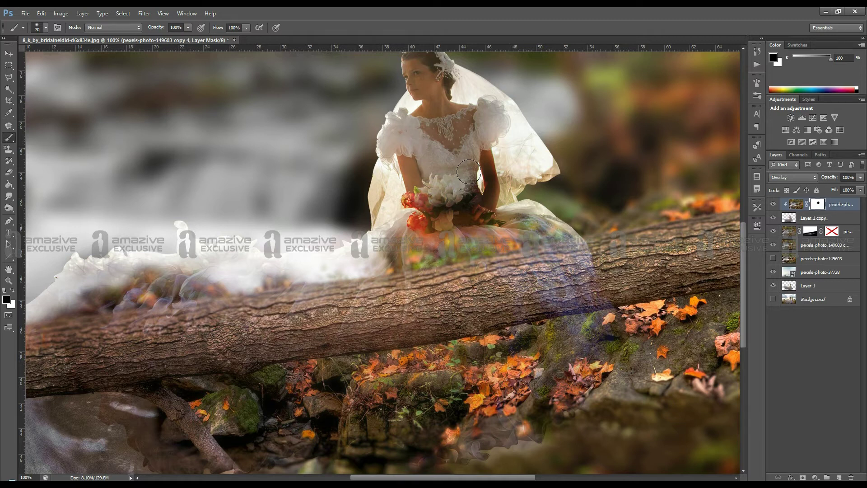
pyautogui.moveTo(469, 171); pyautogui.dragTo(474, 217)
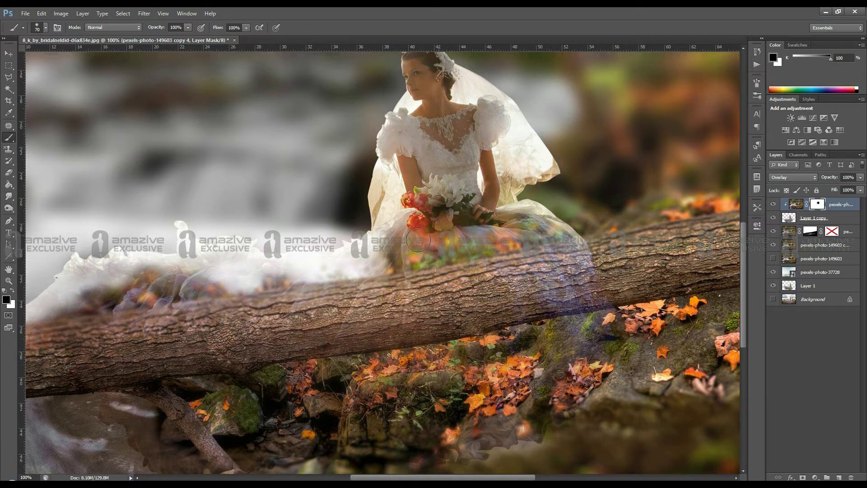
pyautogui.moveTo(418, 239); pyautogui.dragTo(405, 261)
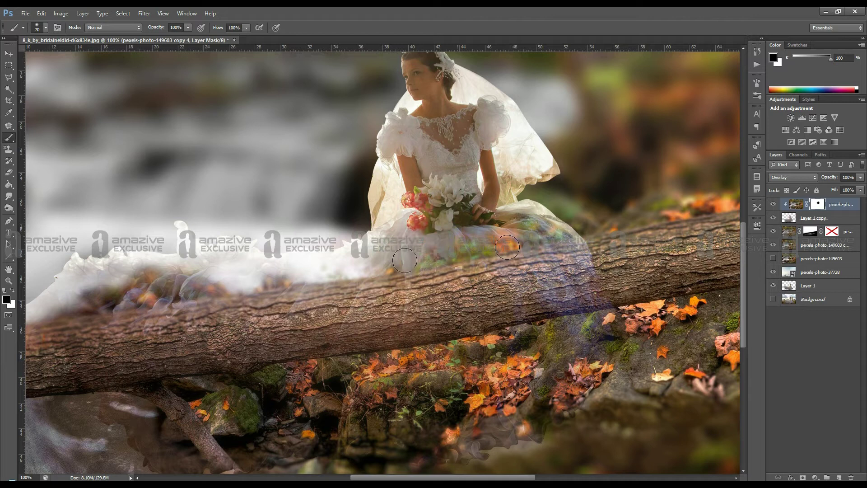
pyautogui.moveTo(508, 247)
pyautogui.mouseDown()
pyautogui.moveTo(519, 220)
pyautogui.moveTo(564, 243)
pyautogui.moveTo(360, 275)
pyautogui.moveTo(601, 255)
pyautogui.moveTo(557, 219)
pyautogui.mouseUp()
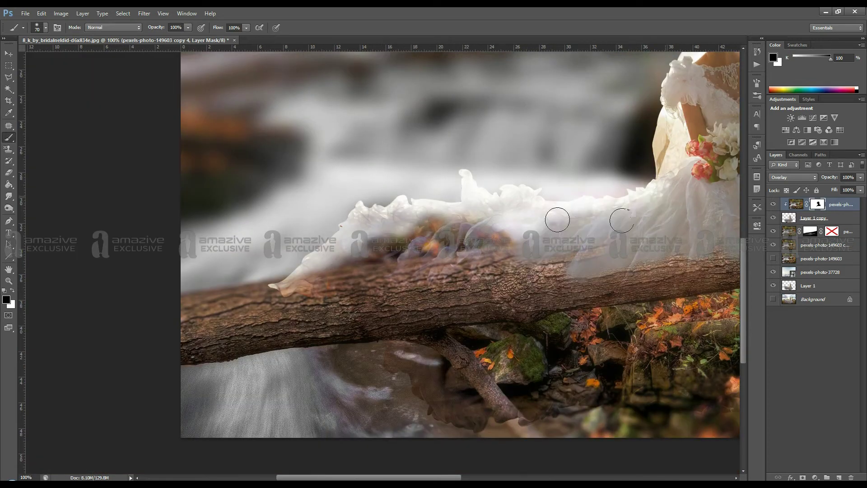
pyautogui.hotkey('ctrl', 'z')
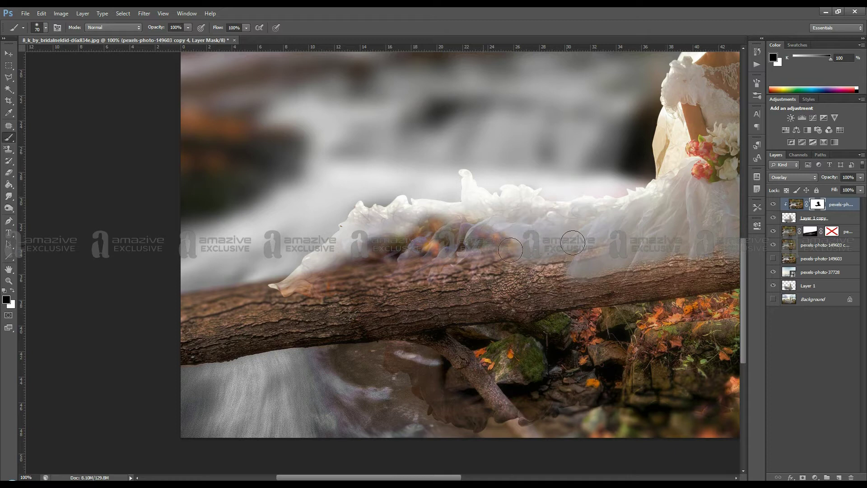
pyautogui.moveTo(510, 250)
pyautogui.mouseDown()
pyautogui.moveTo(498, 227)
pyautogui.moveTo(357, 263)
pyautogui.mouseUp()
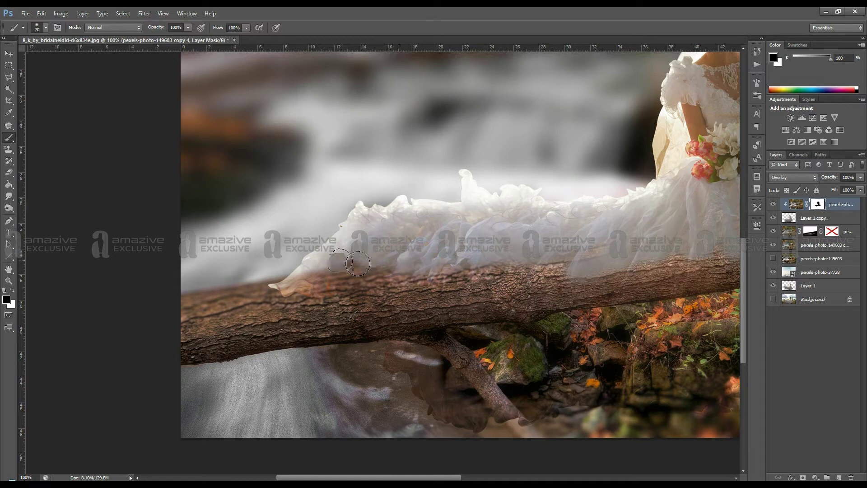
# With a larger brush, reveal the dress train over the log, rocks and leaves
pyautogui.scroll(-3, 357, 263)
pyautogui.hscroll(5, 384, 268)
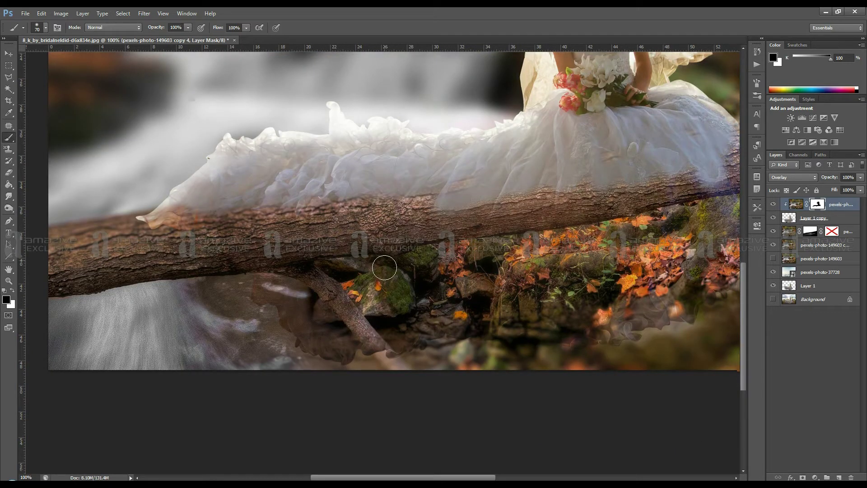
pyautogui.press(']')
pyautogui.press(']')
pyautogui.press(']')
pyautogui.scroll(-1, 600, 180)
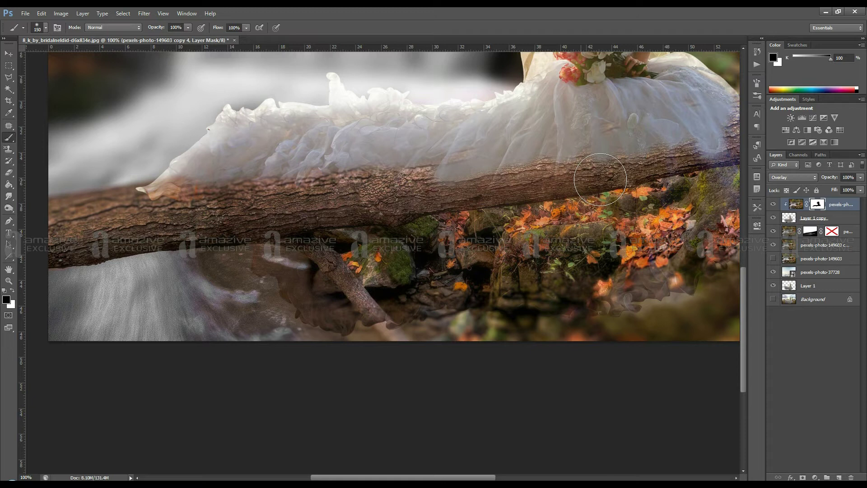
pyautogui.moveTo(600, 179)
pyautogui.mouseDown()
pyautogui.moveTo(405, 205)
pyautogui.moveTo(286, 191)
pyautogui.mouseUp()
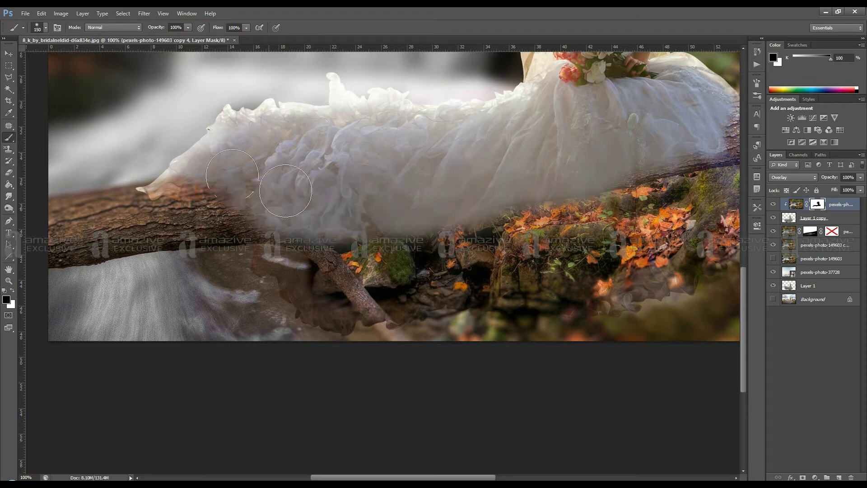
pyautogui.hscroll(5, 496, 113)
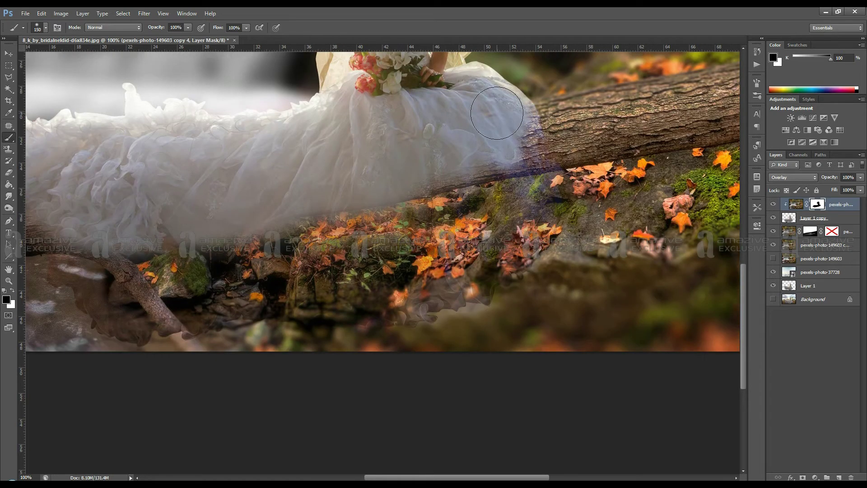
pyautogui.moveTo(496, 113)
pyautogui.mouseDown()
pyautogui.moveTo(469, 224)
pyautogui.moveTo(514, 195)
pyautogui.moveTo(393, 231)
pyautogui.mouseUp()
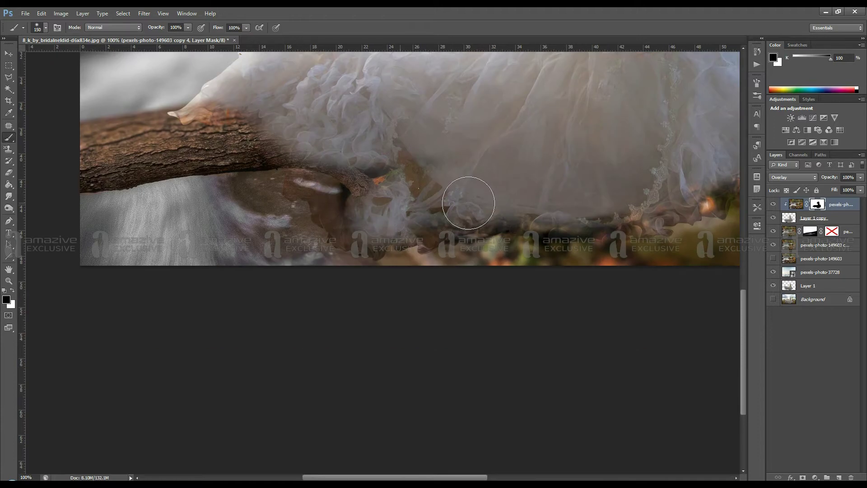
pyautogui.moveTo(468, 203)
pyautogui.mouseDown()
pyautogui.moveTo(263, 98)
pyautogui.moveTo(266, 158)
pyautogui.mouseUp()
# Drop the forest layer to 41% opacity, try Soft Light, then settle on Darken blending
pyautogui.click(861, 189)
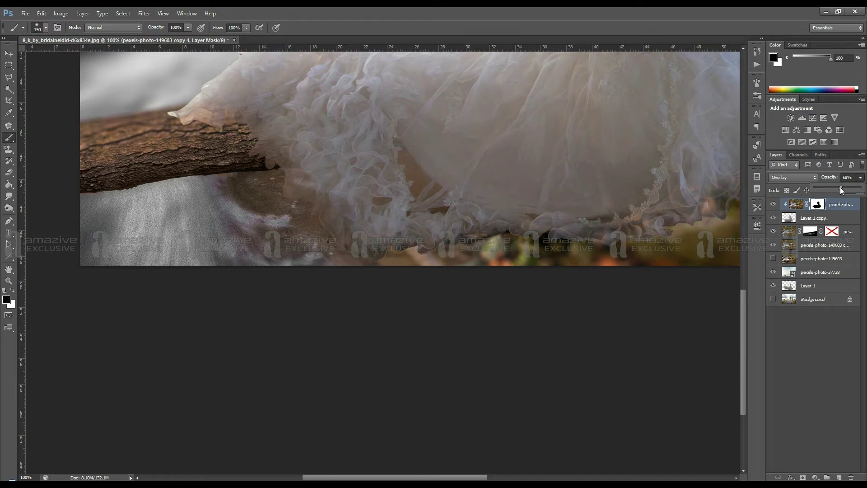
pyautogui.moveTo(841, 189); pyautogui.dragTo(833, 190)
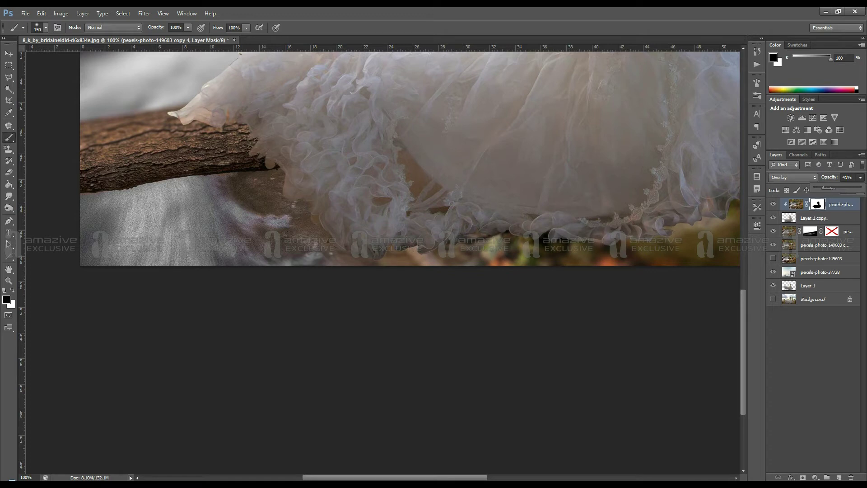
pyautogui.click(793, 177)
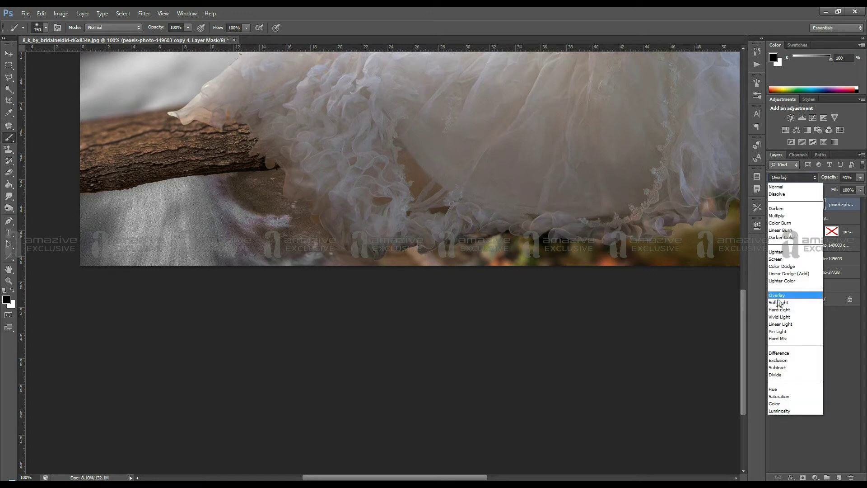
pyautogui.click(778, 302)
pyautogui.click(793, 177)
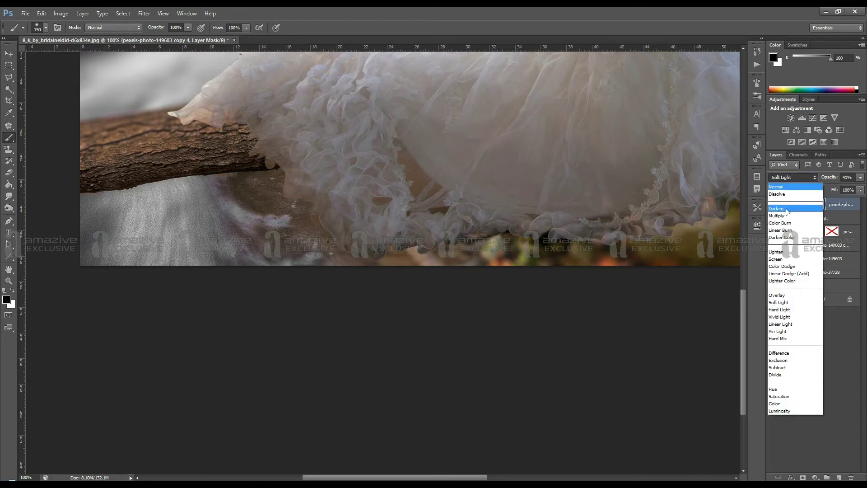
pyautogui.click(786, 209)
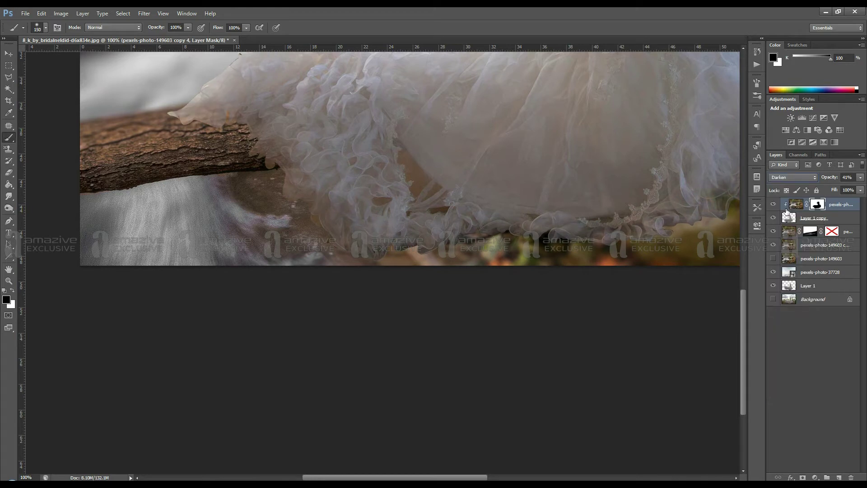
pyautogui.hotkey('ctrl', '0')
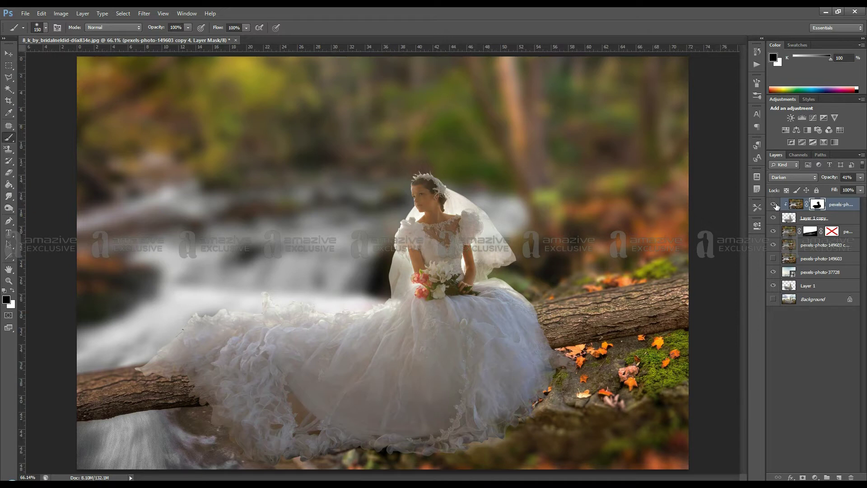
# Toggle the dress layer to compare, then mask the overlay off the veil and bouquet
pyautogui.click(774, 205)
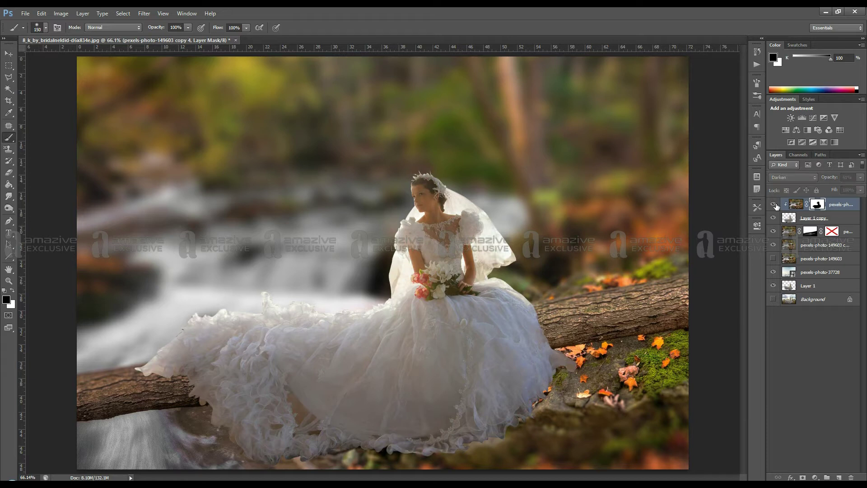
pyautogui.click(774, 205)
pyautogui.click(774, 205)
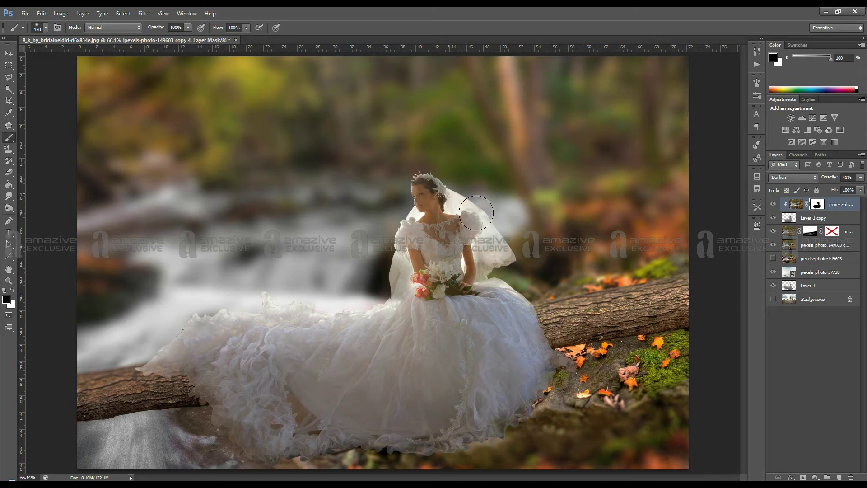
pyautogui.moveTo(399, 252); pyautogui.dragTo(425, 298)
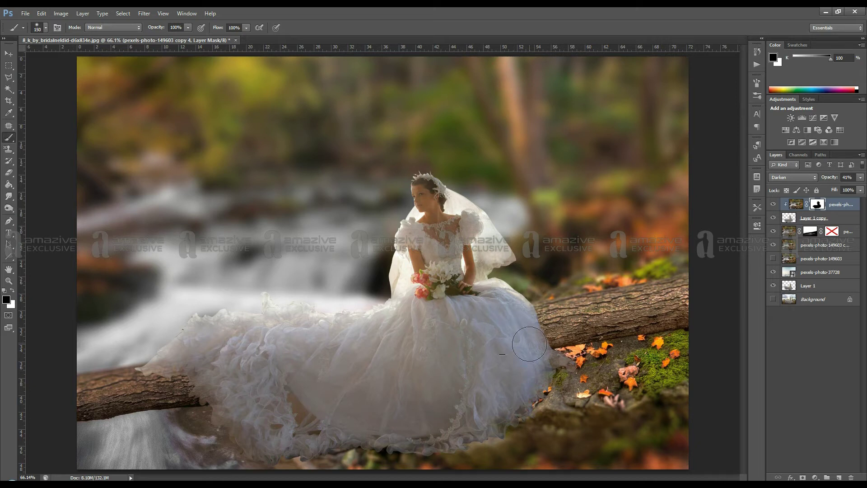
# At 25% brush opacity, soften the overlay along the hem and restore a dress edge in white
pyautogui.click(188, 27)
pyautogui.moveTo(188, 37); pyautogui.dragTo(151, 37)
pyautogui.moveTo(539, 394); pyautogui.dragTo(339, 451)
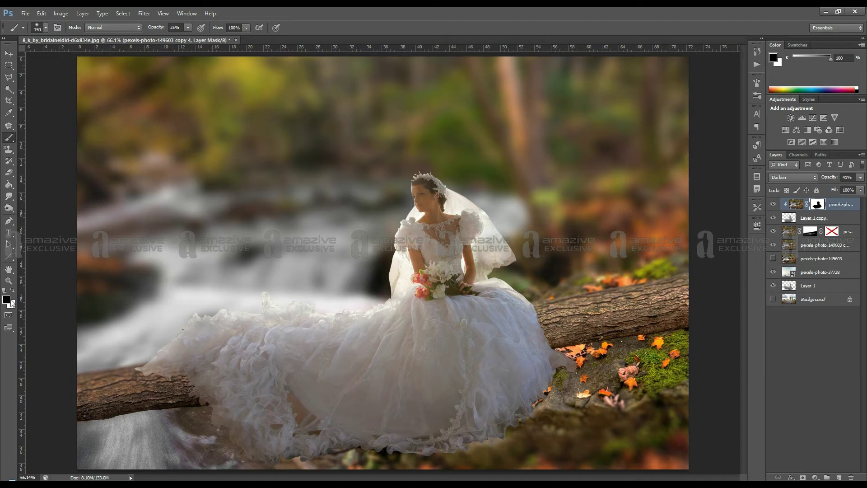
pyautogui.press('x')
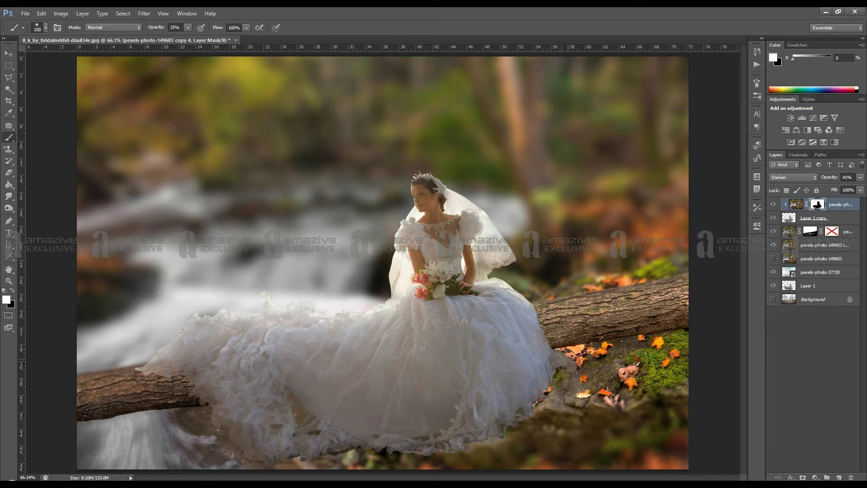
pyautogui.moveTo(185, 330); pyautogui.dragTo(178, 315)
# Show the dress layer, re-target its mask, and bring up the adjustment layer choices
pyautogui.press('v')
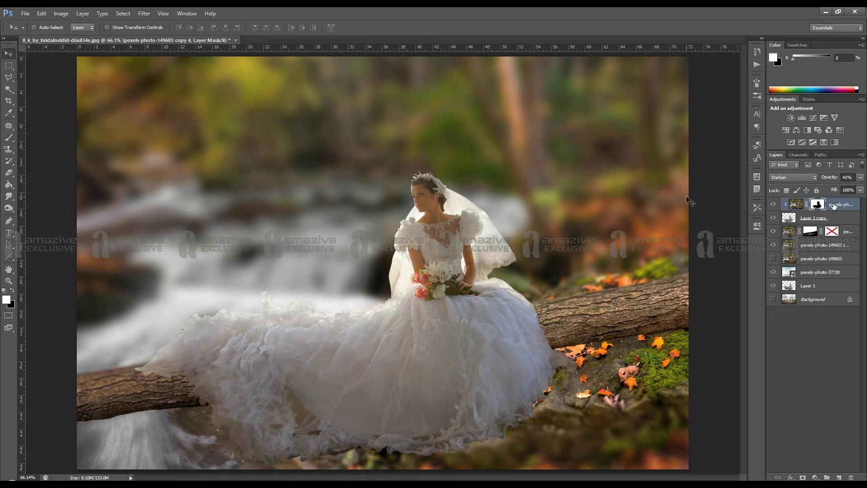
pyautogui.click(774, 205)
pyautogui.click(802, 206)
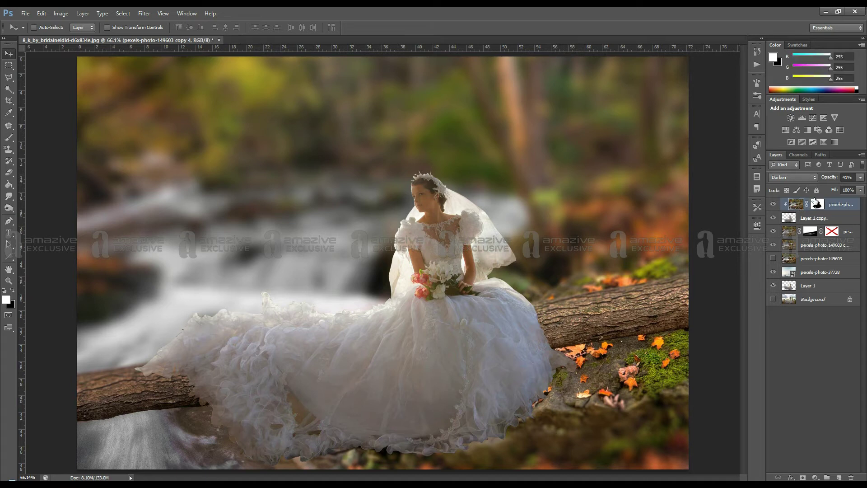
pyautogui.click(816, 204)
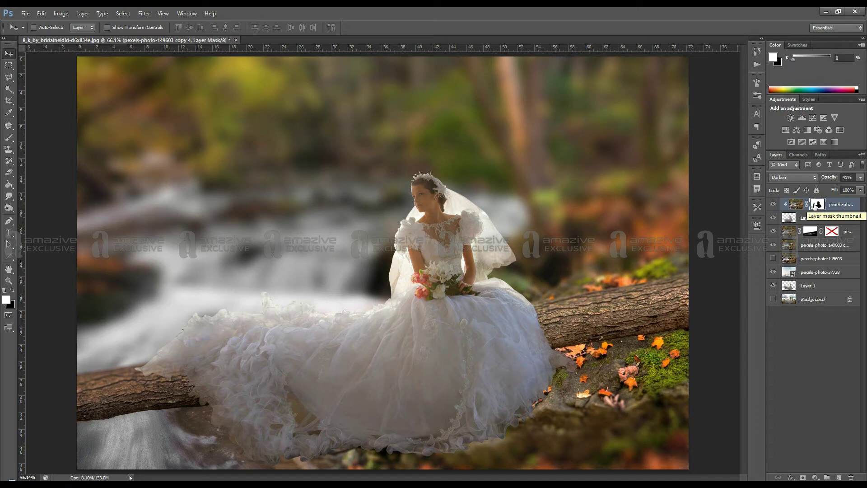
pyautogui.scroll(-2, 548, 271)
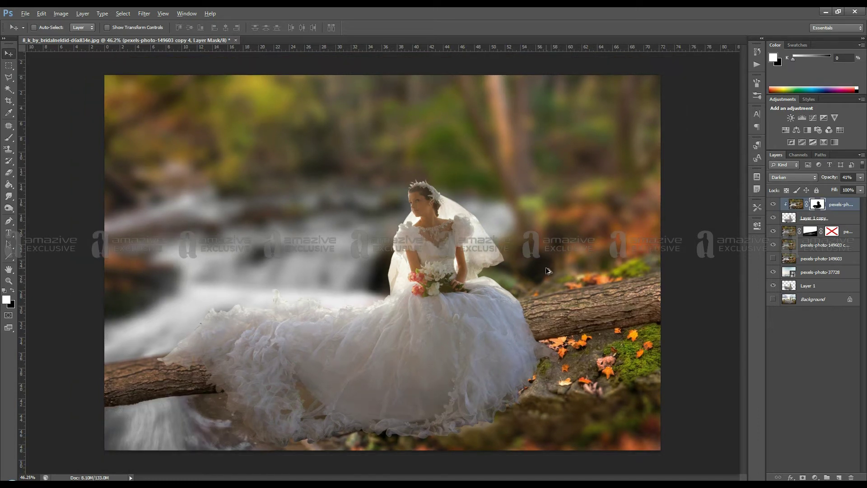
pyautogui.scroll(2, 334, 318)
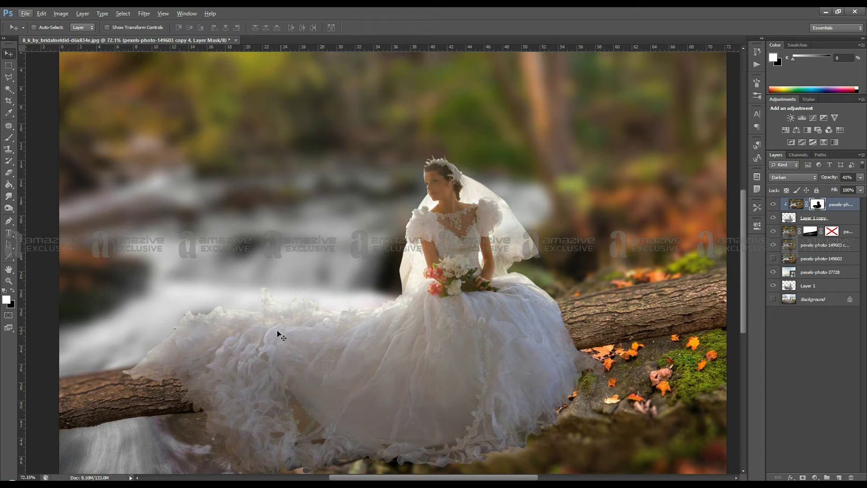
pyautogui.scroll(1, 280, 336)
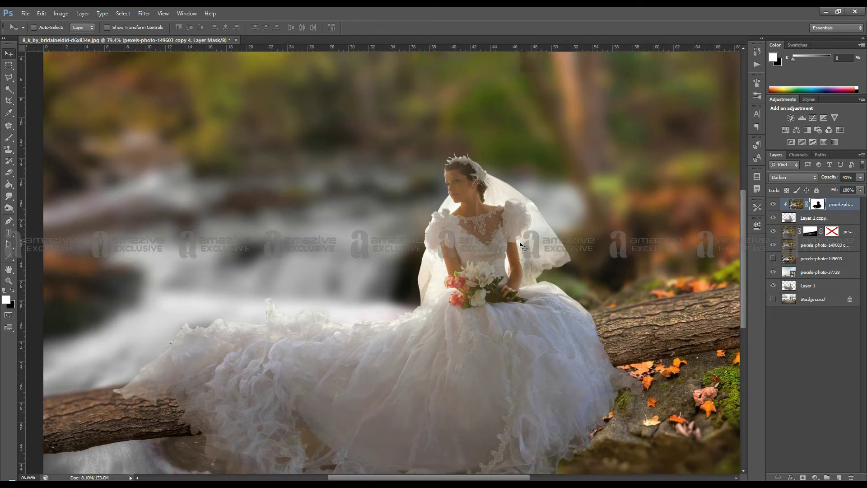
pyautogui.click(815, 477)
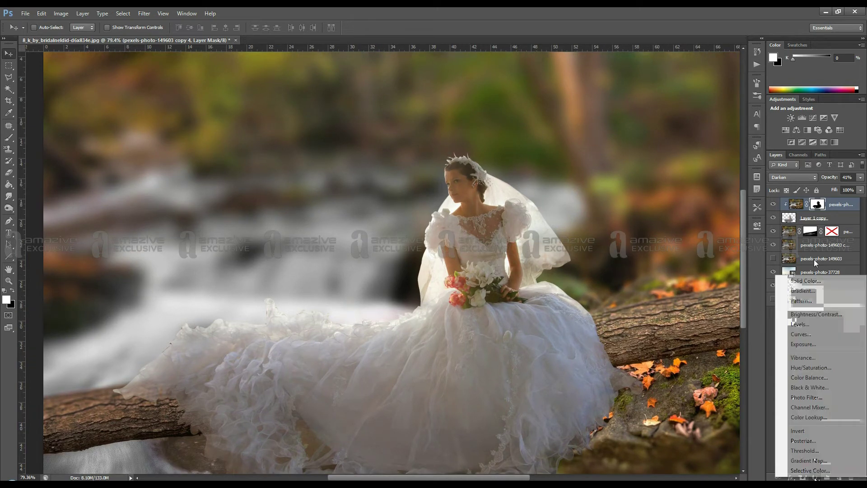
# Add a Color Balance layer with Cyan-Red -21 and Yellow-Blue +11, then zoom out
pyautogui.click(809, 377)
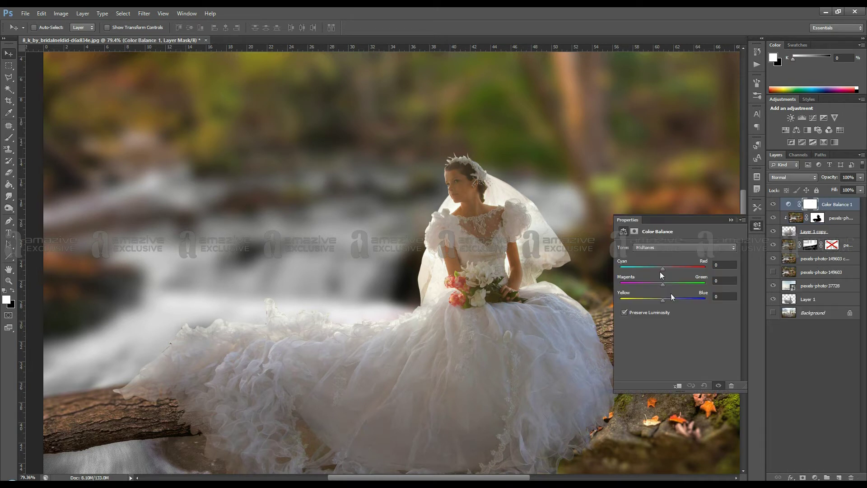
pyautogui.moveTo(659, 271); pyautogui.dragTo(653, 269)
pyautogui.moveTo(663, 299); pyautogui.dragTo(670, 304)
pyautogui.click(729, 220)
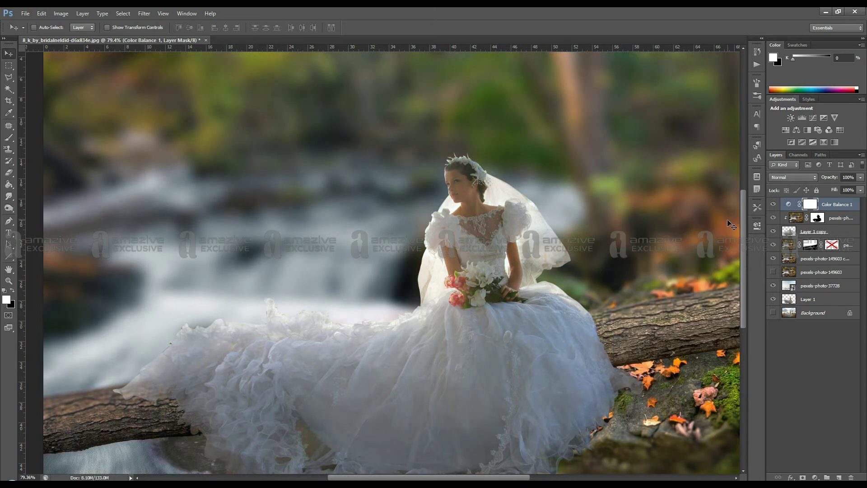
pyautogui.hotkey('ctrl', '-')
pyautogui.hotkey('ctrl', '-')
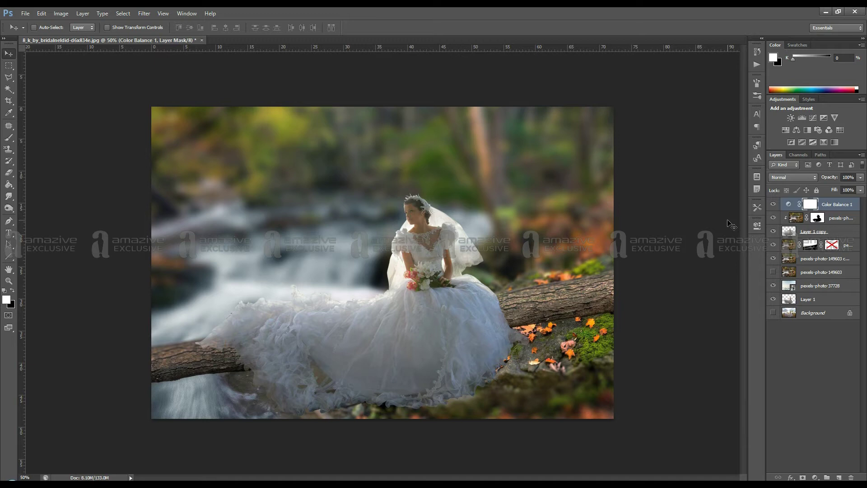
pyautogui.scroll(1, 495, 324)
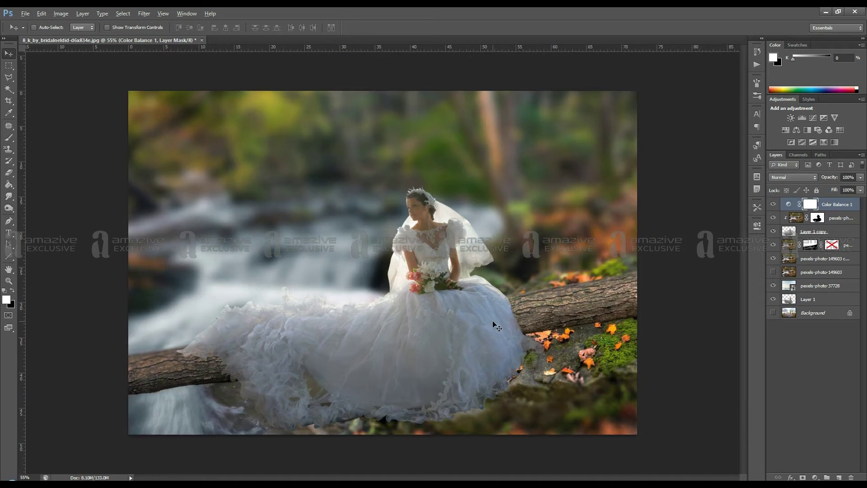
pyautogui.scroll(1, 496, 324)
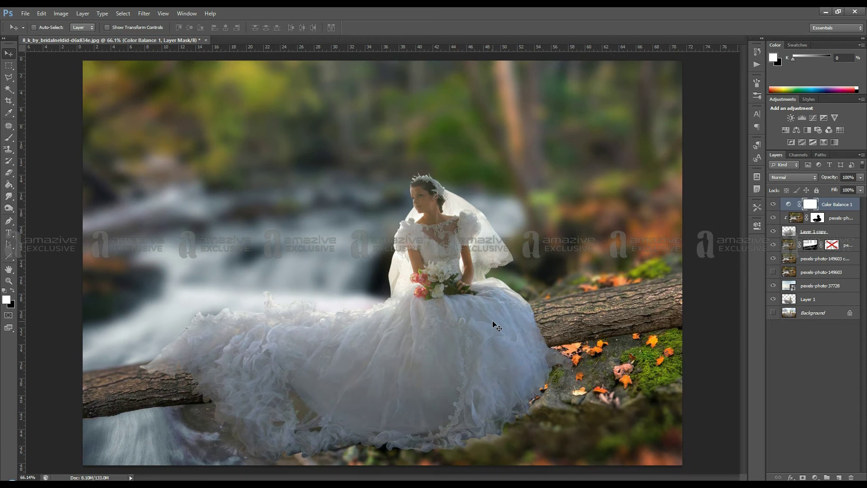
pyautogui.hotkey('ctrl', '-')
pyautogui.click(818, 207)
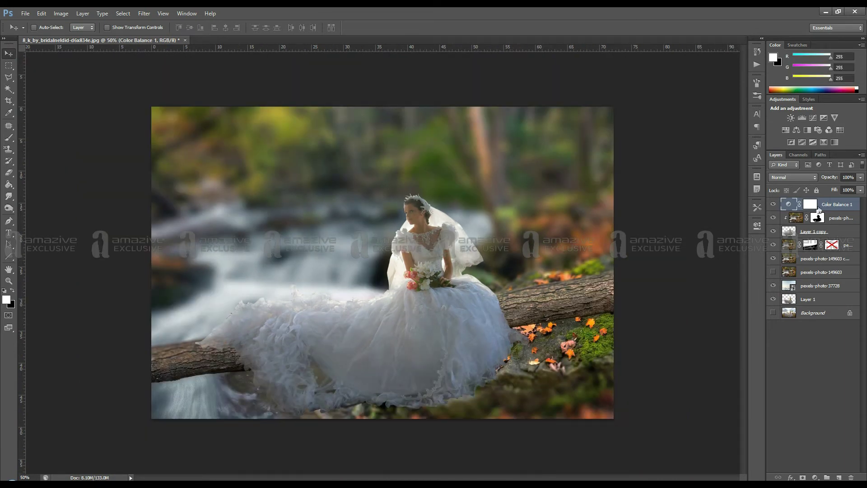
# On a new layer, paint a white dab at 100% brush opacity and enlarge it into a glow
pyautogui.hotkey('ctrl', 'shift', 'alt', 'n')
pyautogui.press('b')
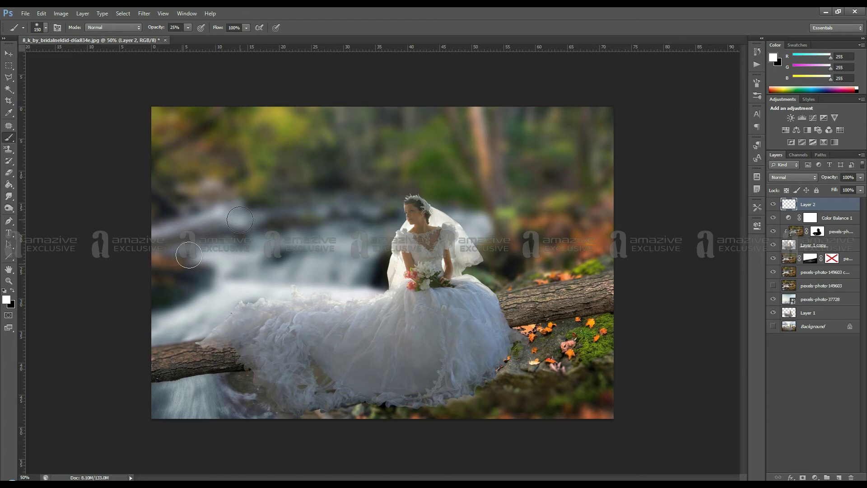
pyautogui.moveTo(188, 28); pyautogui.dragTo(197, 37)
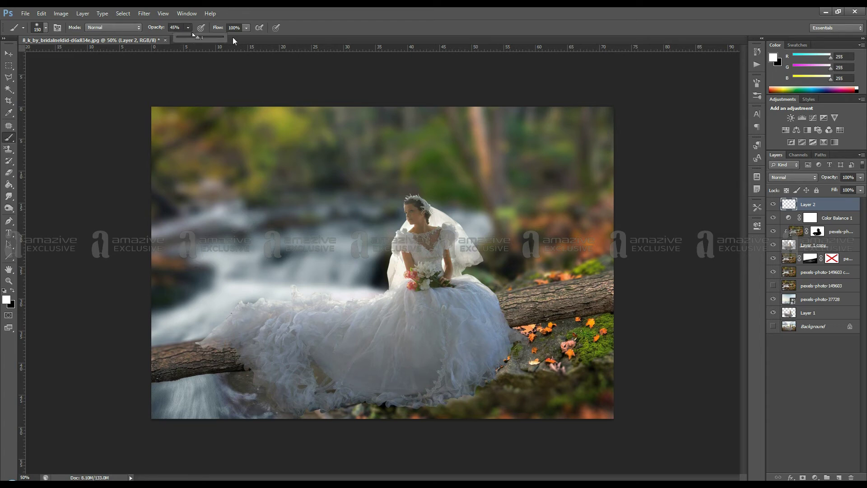
pyautogui.press('0')
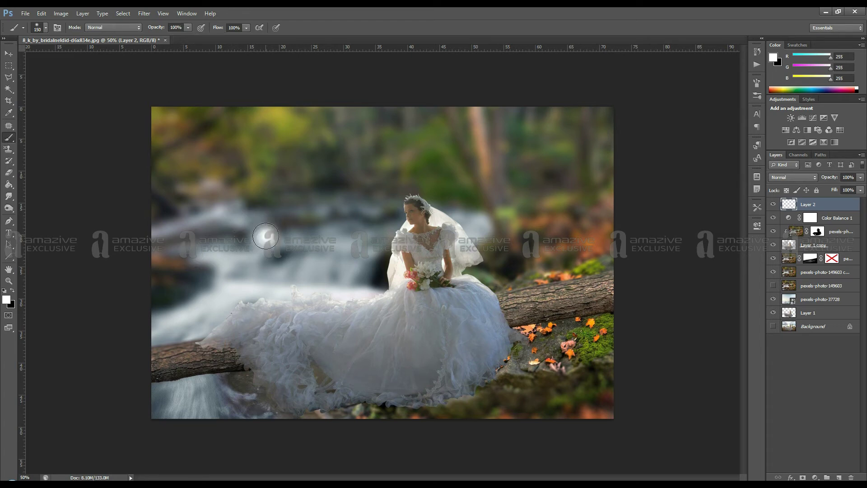
pyautogui.hotkey('ctrl', 't')
pyautogui.moveTo(300, 270)
pyautogui.mouseDown()
pyautogui.moveTo(369, 355)
pyautogui.moveTo(416, 282)
pyautogui.moveTo(427, 290)
pyautogui.mouseUp()
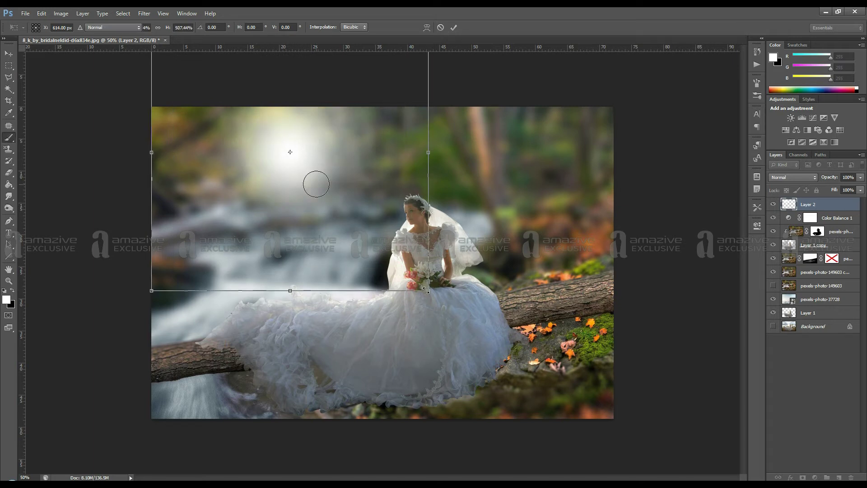
pyautogui.press('Return')
# Blend the glow in Screen mode and move it up-left above the waterfall
pyautogui.press('v')
pyautogui.click(793, 177)
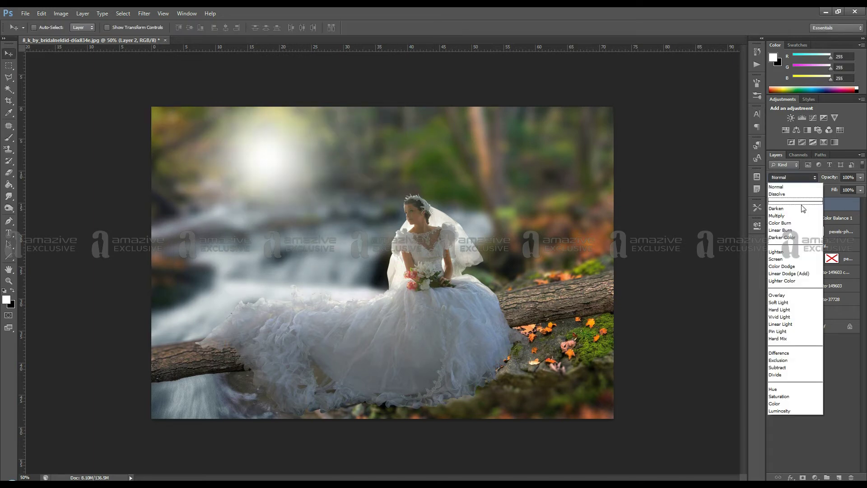
pyautogui.click(776, 259)
pyautogui.moveTo(315, 153)
pyautogui.mouseDown()
pyautogui.moveTo(486, 161)
pyautogui.moveTo(352, 276)
pyautogui.mouseUp()
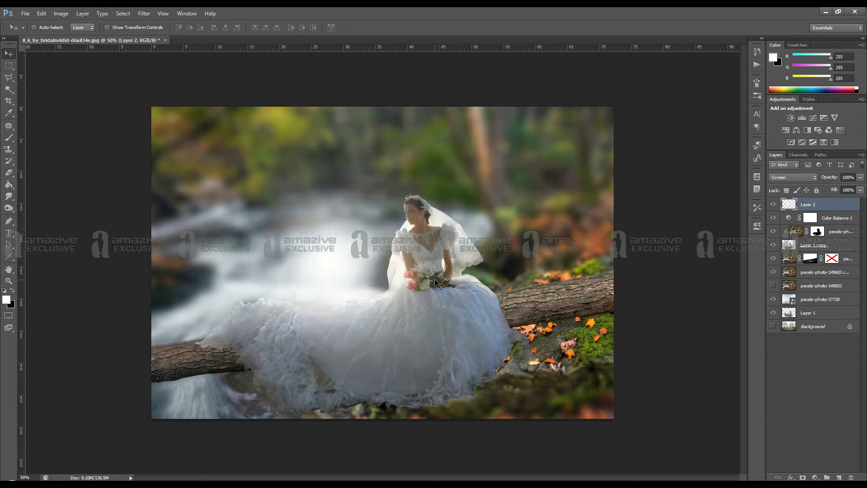
pyautogui.moveTo(437, 283); pyautogui.dragTo(391, 232)
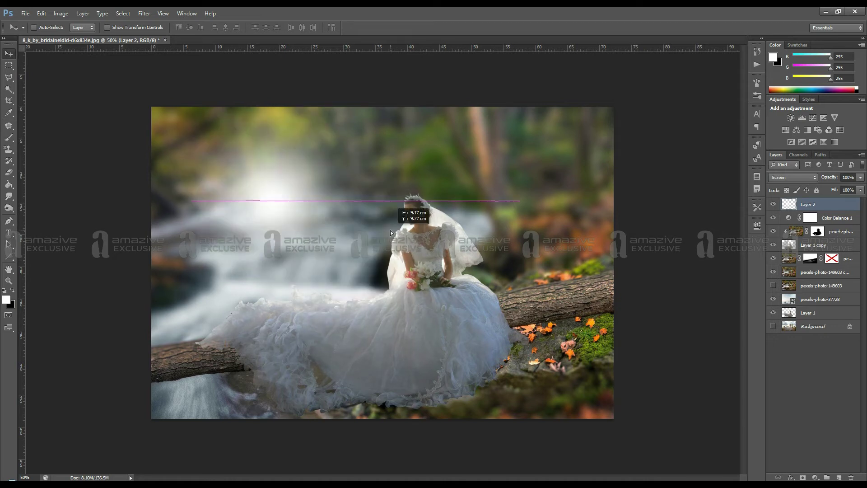
# Scale the glow to about 230% and duplicate the glow layer
pyautogui.scroll(-1, 391, 232)
pyautogui.hotkey('ctrl', 't')
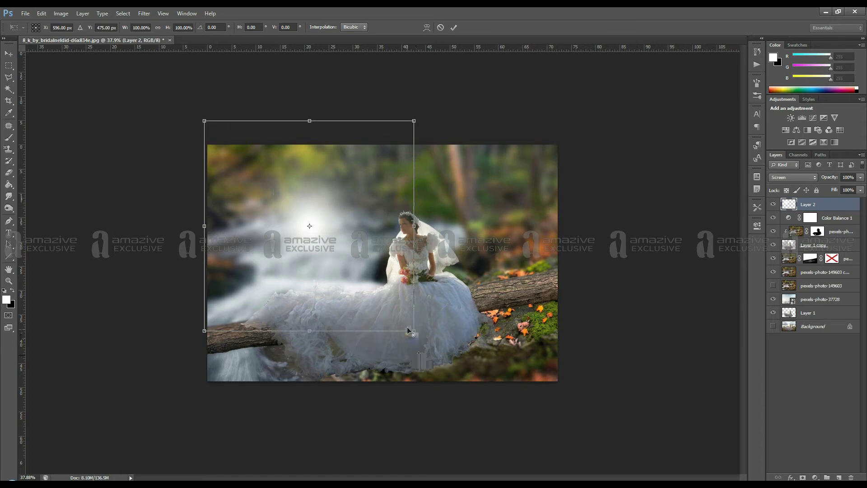
pyautogui.moveTo(410, 331); pyautogui.dragTo(374, 262)
pyautogui.scroll(-2, 375, 262)
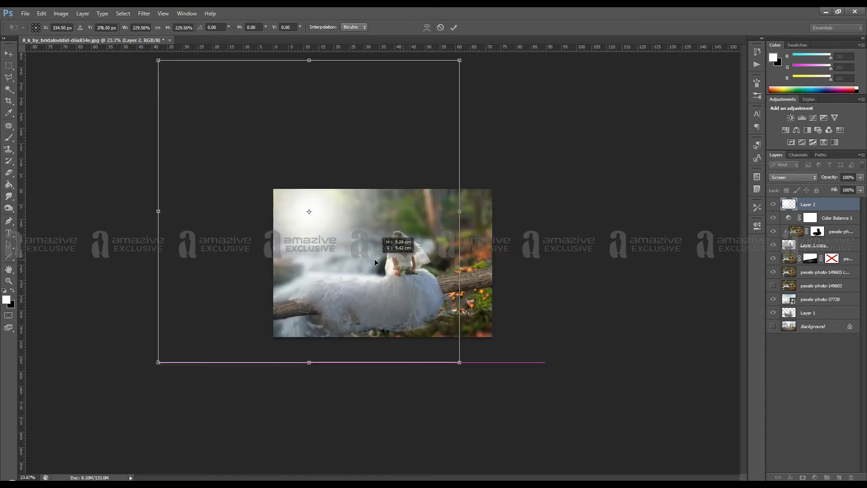
pyautogui.press('Return')
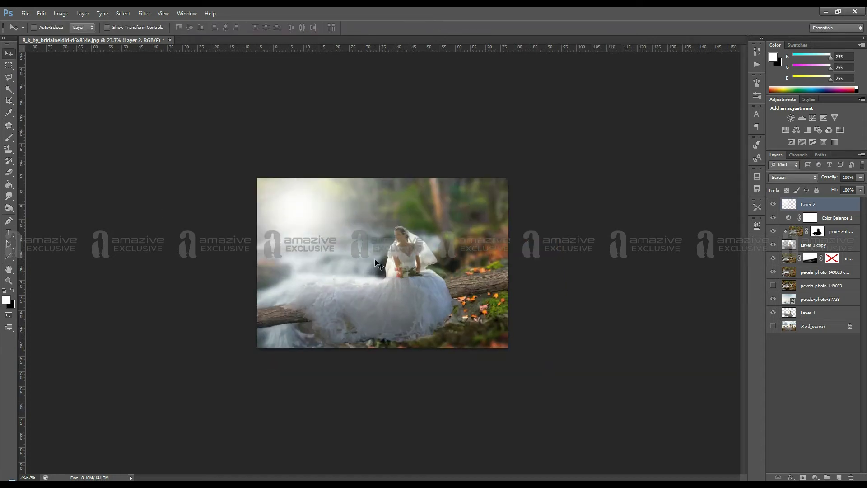
pyautogui.hotkey('ctrl', 'j')
pyautogui.scroll(4, 375, 262)
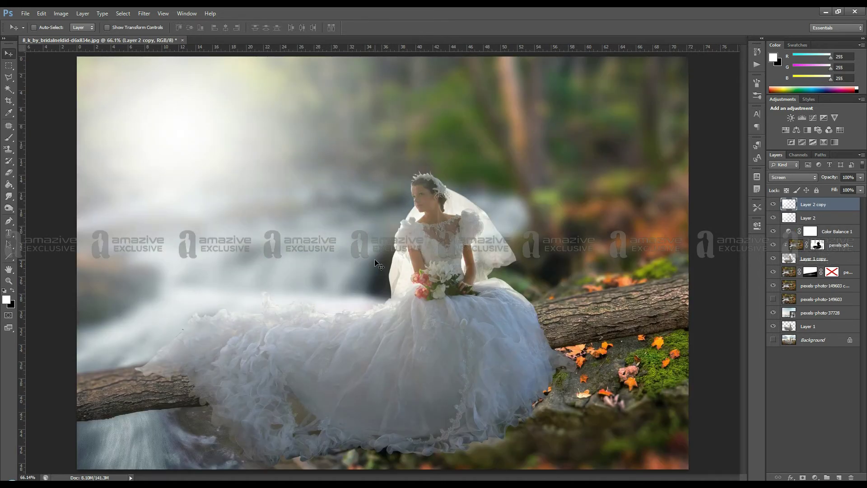
# Scale Layer 2 copy down to about 56%, then select Layer 2
pyautogui.hotkey('ctrl', 't')
pyautogui.scroll(-2, 375, 262)
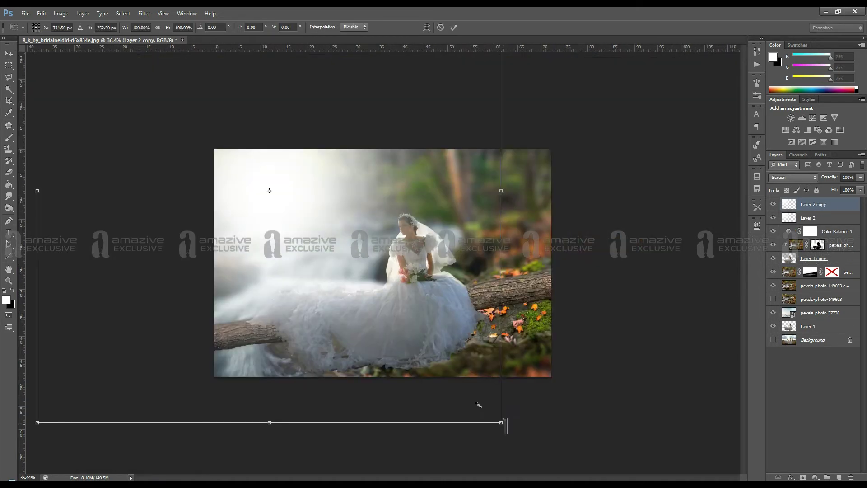
pyautogui.moveTo(478, 405); pyautogui.dragTo(400, 322)
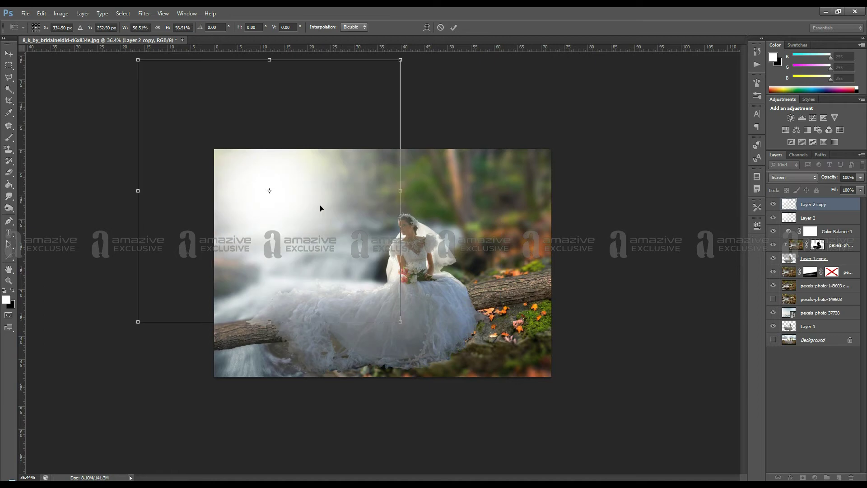
pyautogui.press('Return')
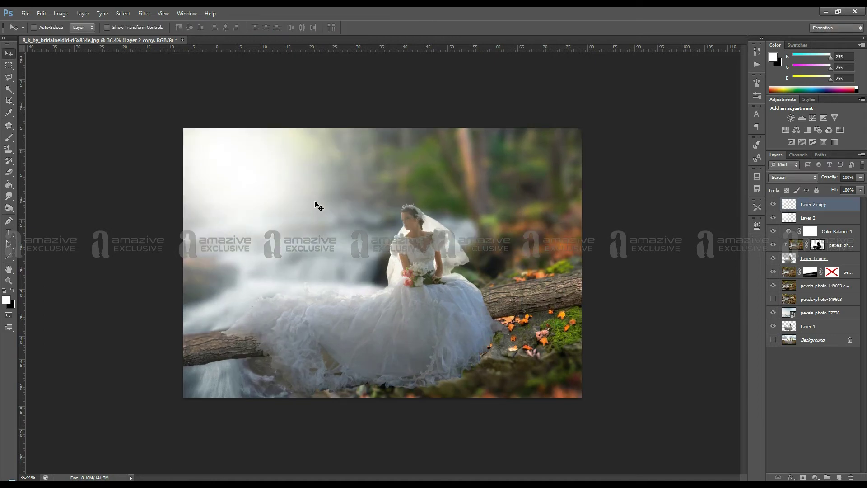
pyautogui.scroll(3, 316, 204)
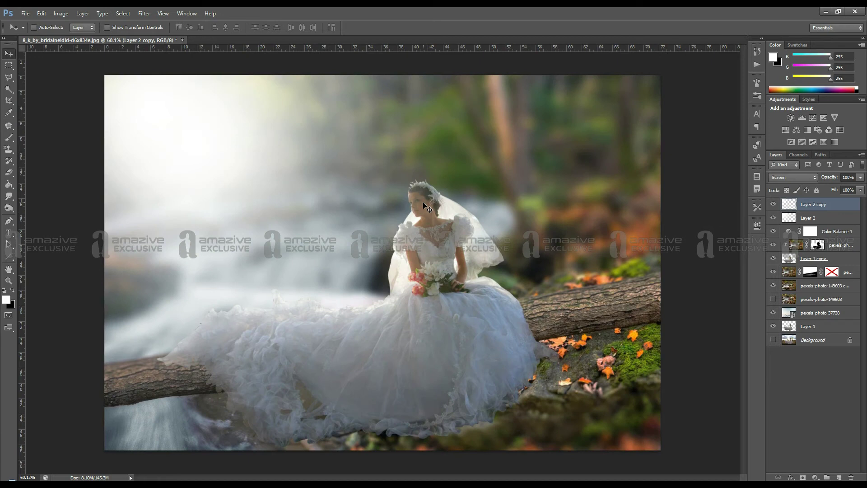
pyautogui.scroll(1, 423, 201)
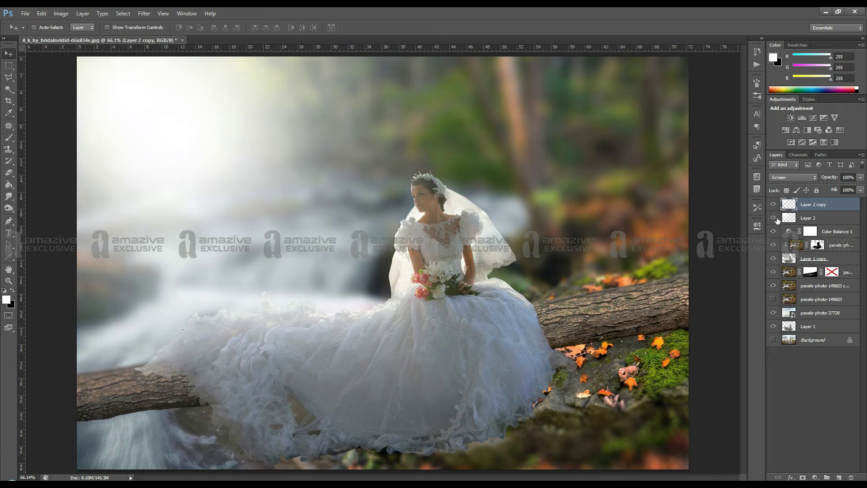
pyautogui.click(808, 218)
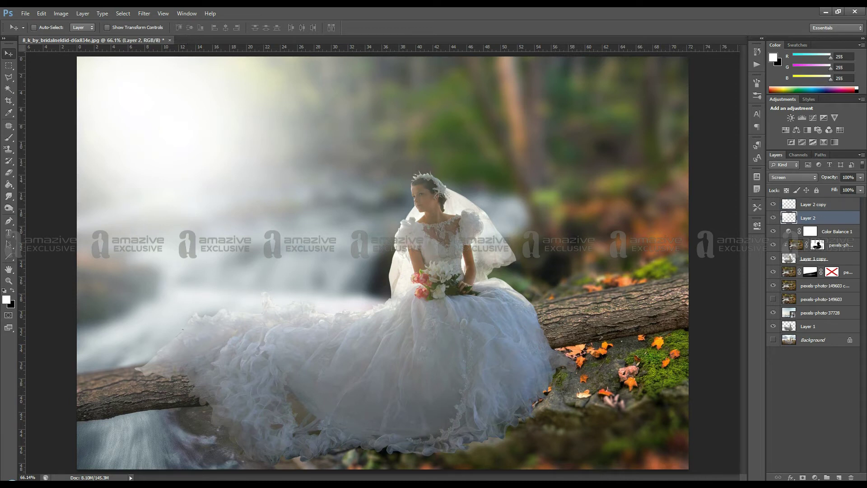
# Add a mask to Layer 2 and fill the bride's loaded silhouette with black on it
pyautogui.click(803, 477)
pyautogui.press('b')
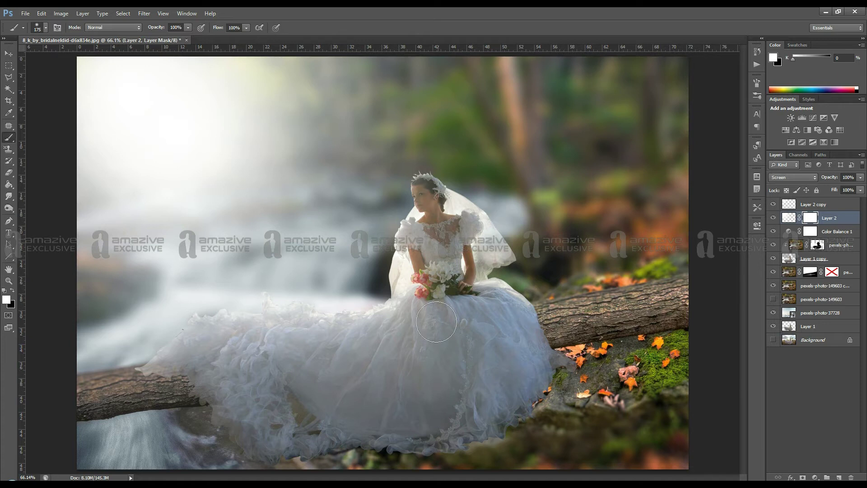
pyautogui.press('x')
pyautogui.click(456, 251)
pyautogui.keyDown('ctrl'); pyautogui.click(794, 263); pyautogui.keyUp('ctrl')
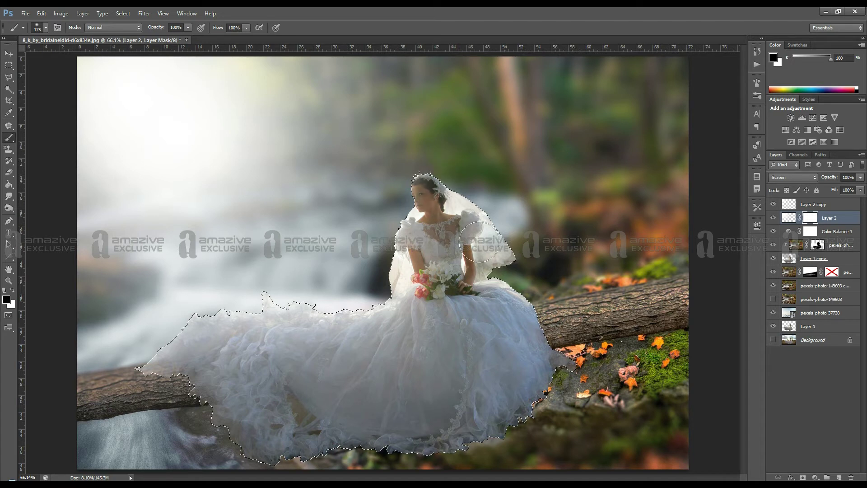
pyautogui.moveTo(431, 226); pyautogui.dragTo(432, 246)
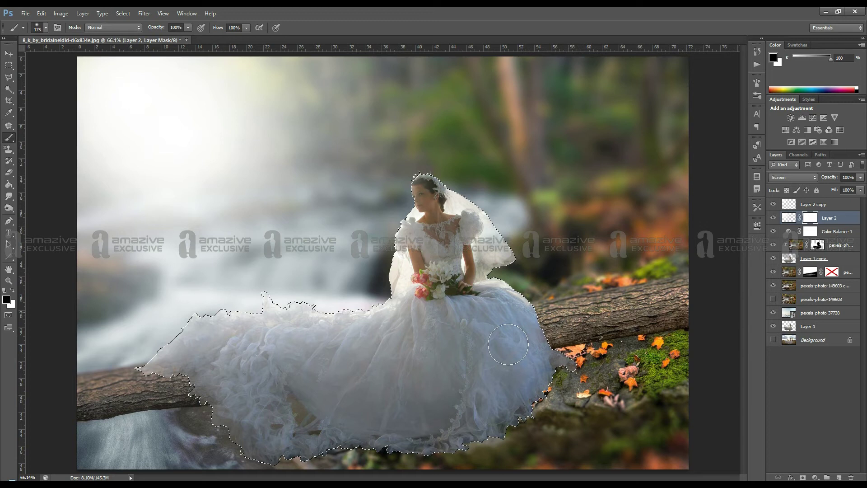
pyautogui.hotkey('alt', 'BackSpace')
pyautogui.hotkey('ctrl', 'd')
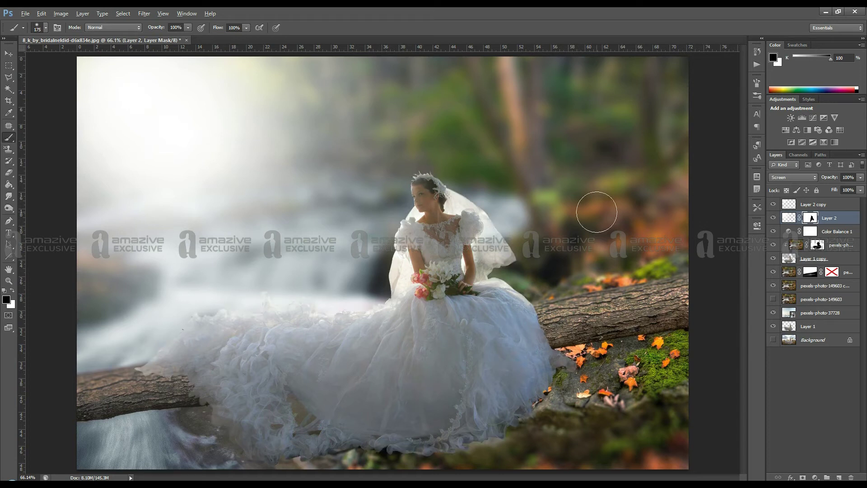
pyautogui.hotkey('ctrl', '-')
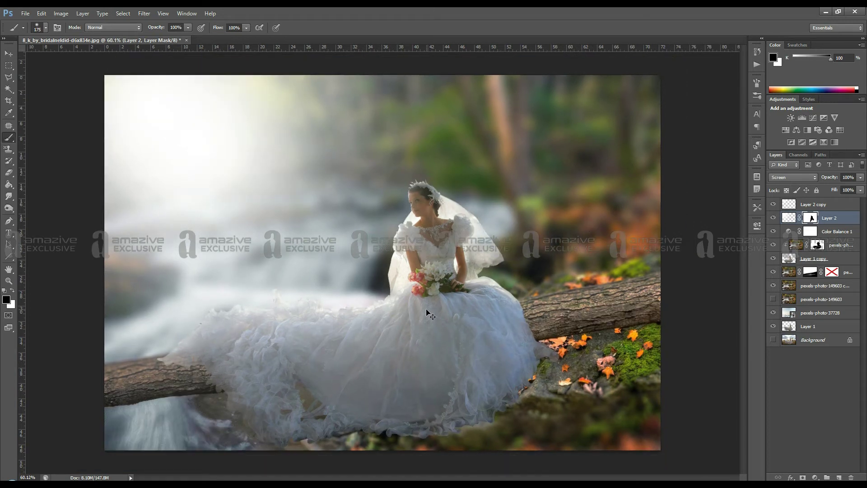
pyautogui.hotkey('ctrl', '-')
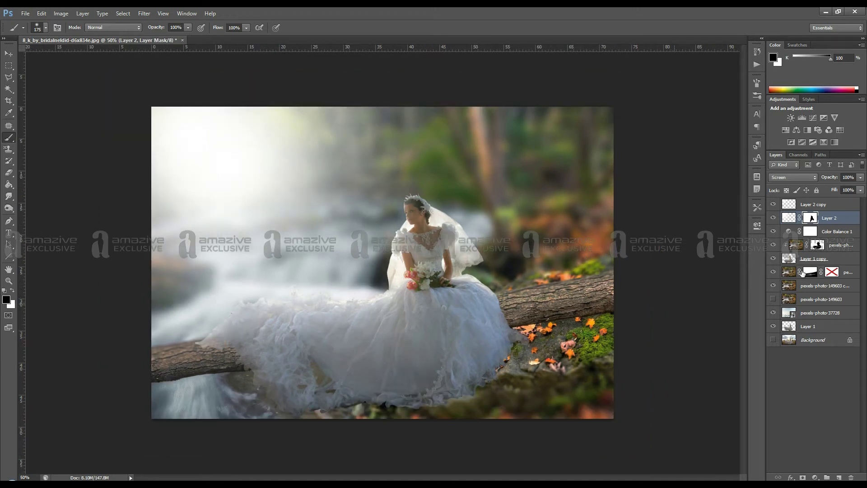
pyautogui.click(829, 206)
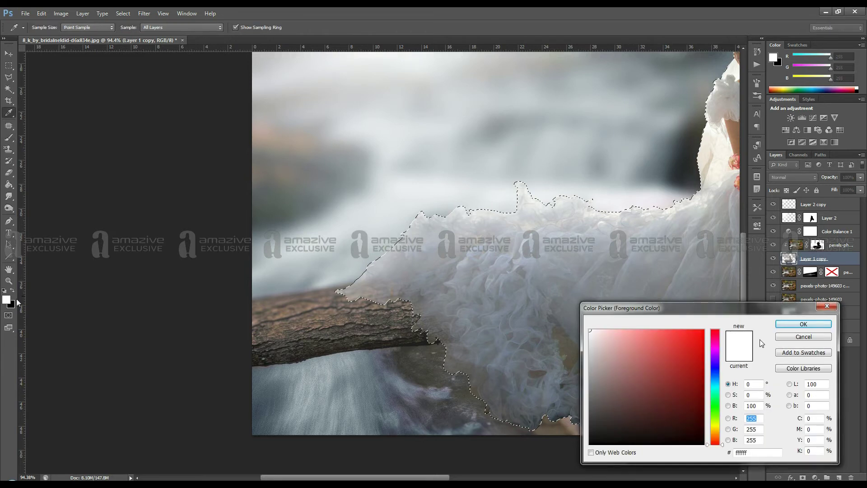
pyautogui.press('Return')
pyautogui.press('b')
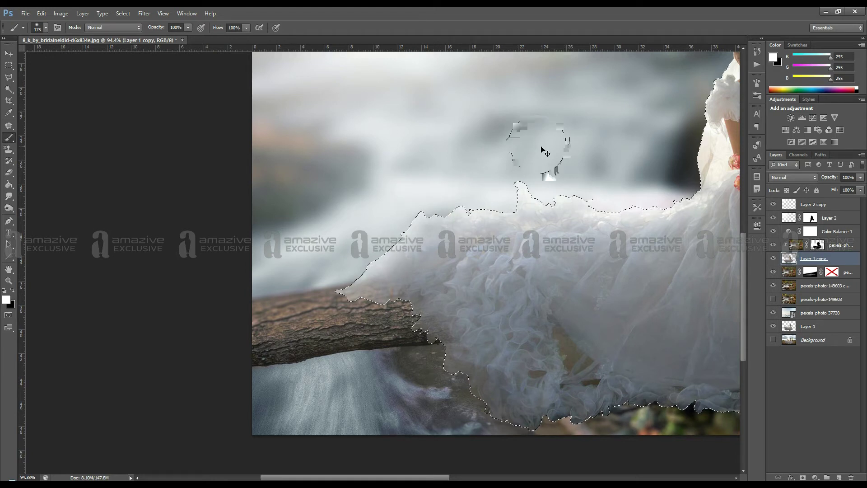
pyautogui.hotkey('ctrl', 'd')
pyautogui.hotkey('ctrl', '0')
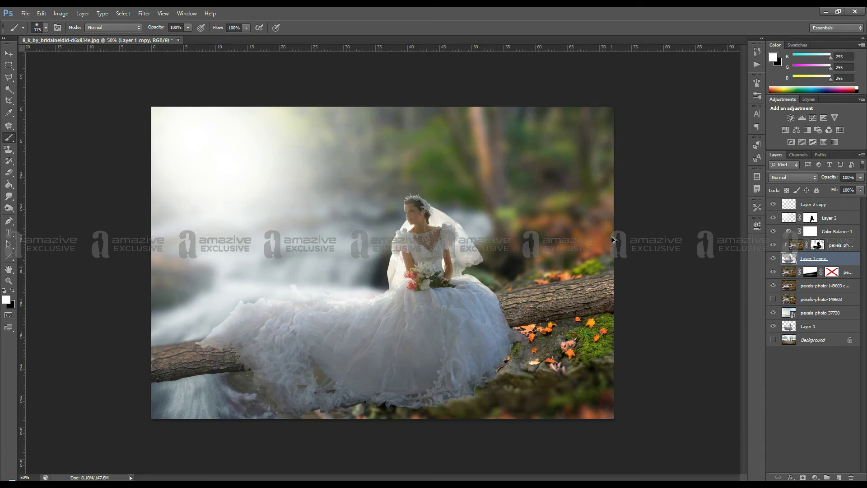
pyautogui.hotkey('ctrl', 'shift', 'd')
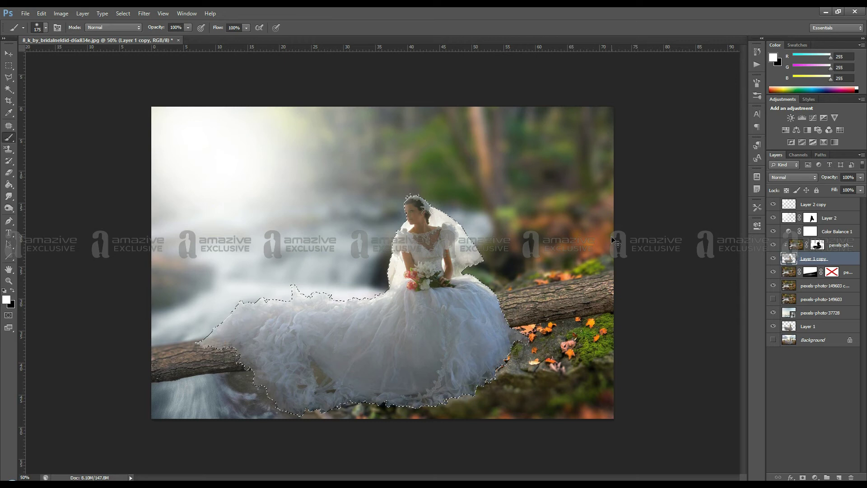
pyautogui.hotkey('ctrl', 'd')
pyautogui.press('v')
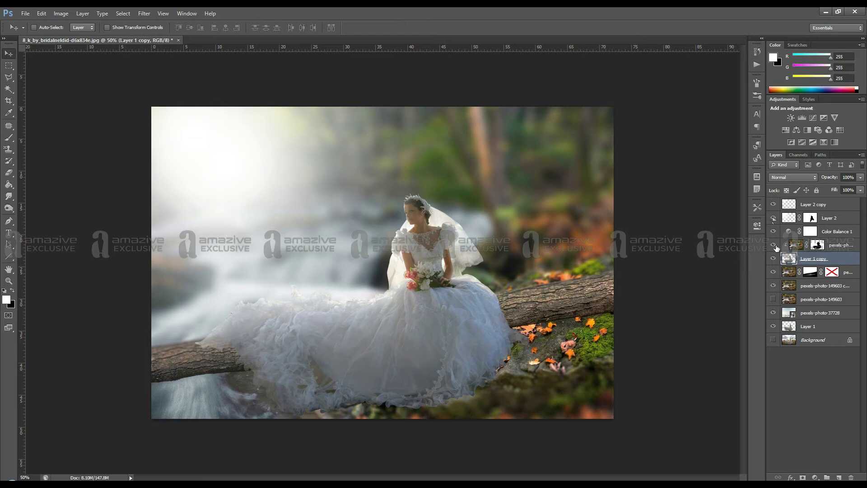
# Cycle pexels-photo-149603 copy 4 through Vivid Light, Screen and Lighten, settling on Color Dodge
pyautogui.click(774, 245)
pyautogui.click(774, 245)
pyautogui.click(795, 245)
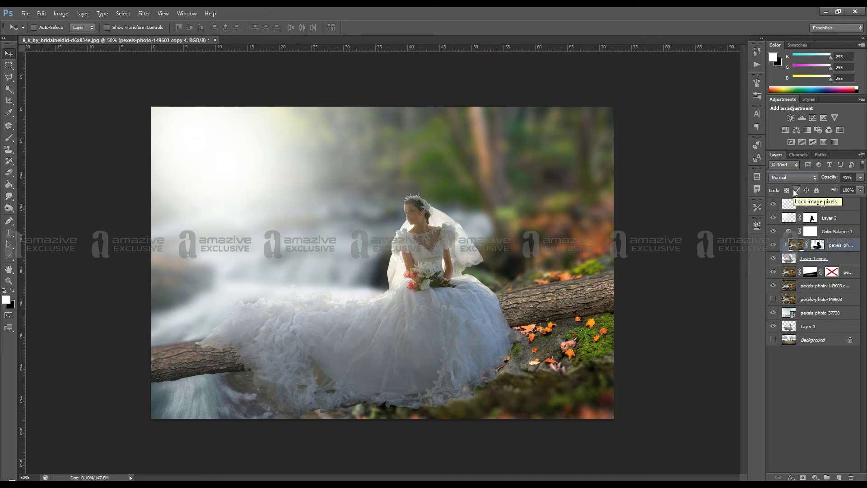
pyautogui.click(793, 177)
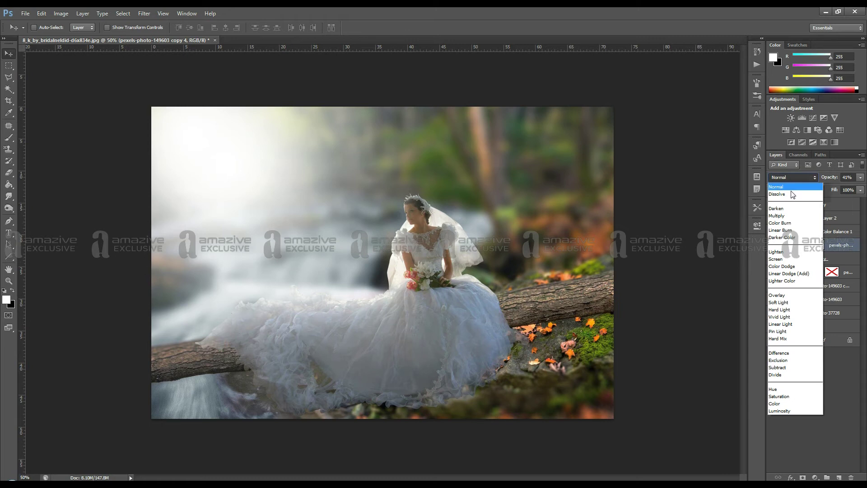
pyautogui.click(780, 317)
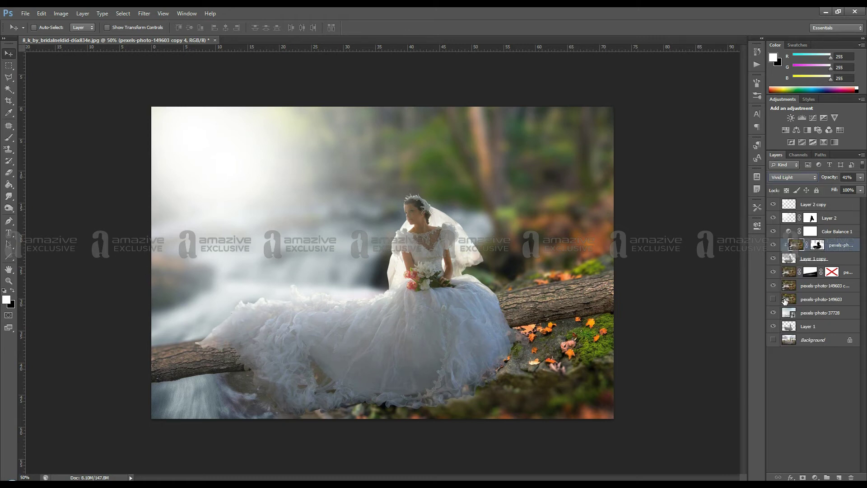
pyautogui.press('Down')
pyautogui.press('Down')
pyautogui.press('Down')
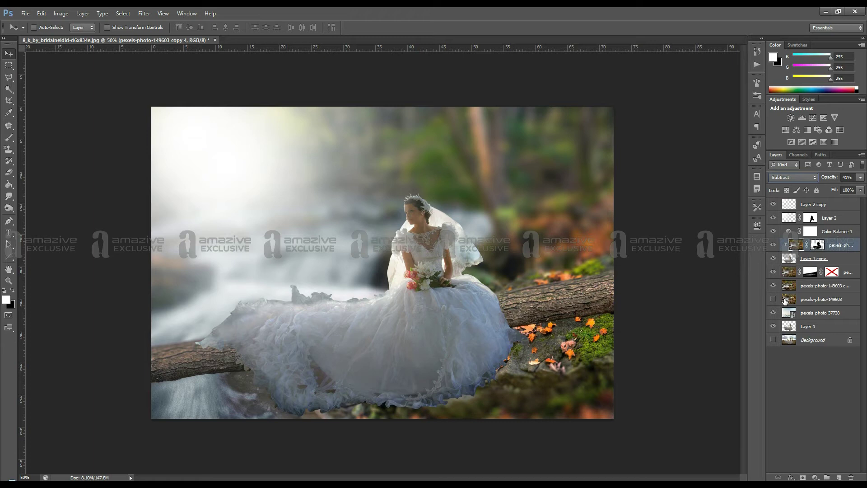
pyautogui.press('Down')
pyautogui.press('Down')
pyautogui.press('Down')
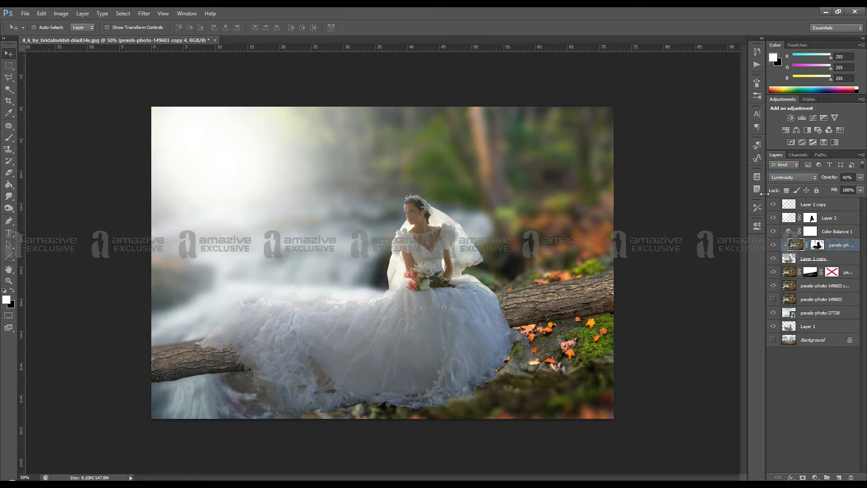
pyautogui.press('s')
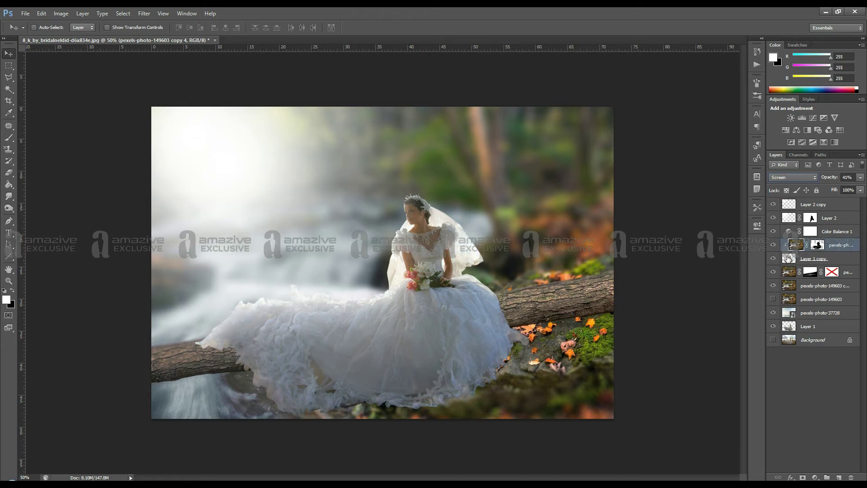
pyautogui.press('Up')
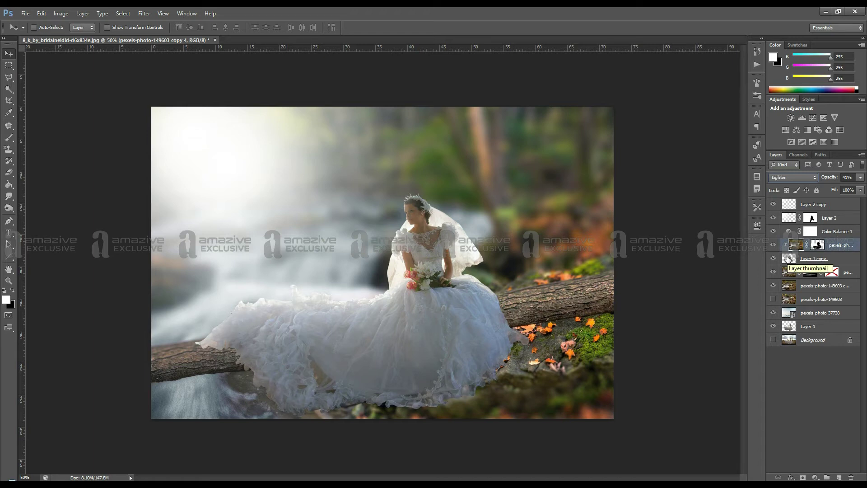
pyautogui.press('Down')
pyautogui.press('Down')
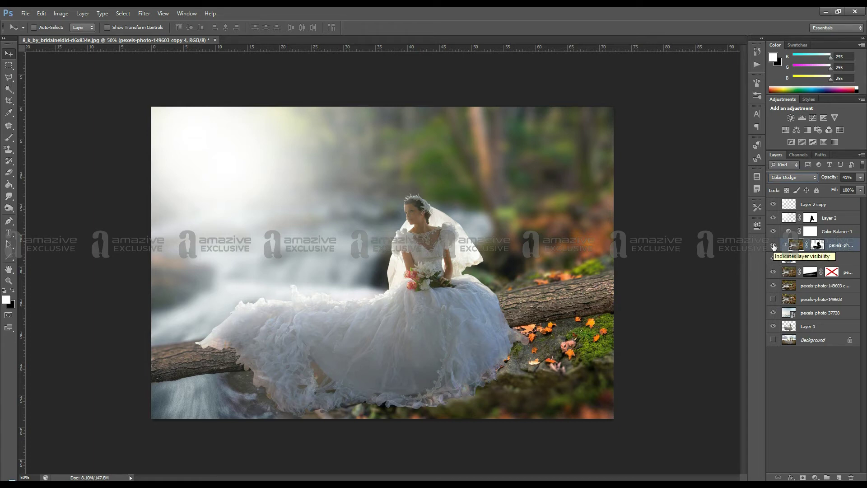
pyautogui.click(816, 245)
pyautogui.press('b')
pyautogui.press('x')
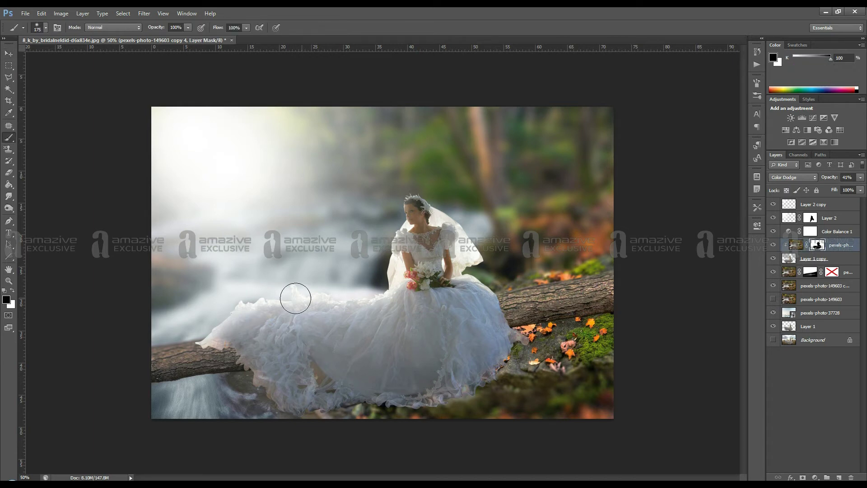
pyautogui.moveTo(253, 310); pyautogui.dragTo(216, 345)
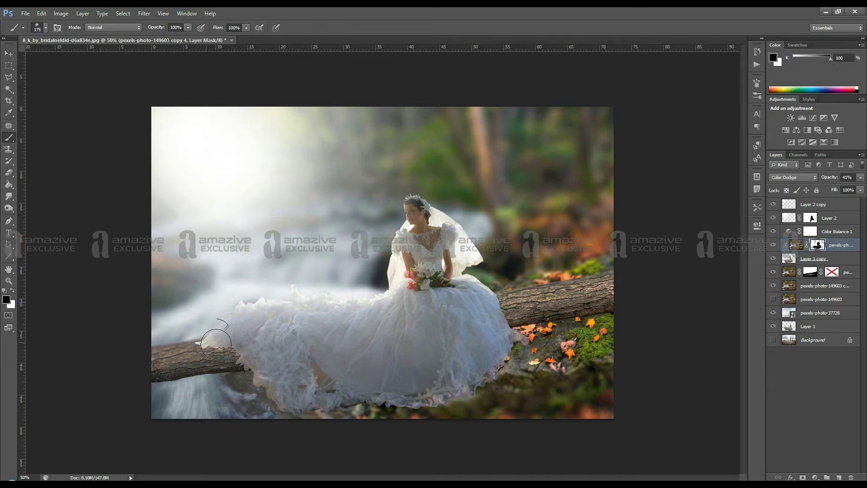
pyautogui.hotkey('ctrl', 'z')
pyautogui.scroll(-1, 534, 318)
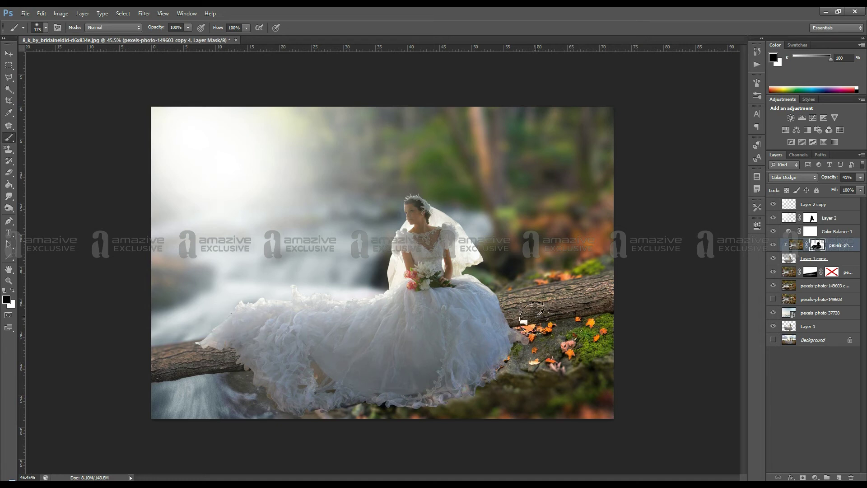
pyautogui.scroll(-1, 535, 316)
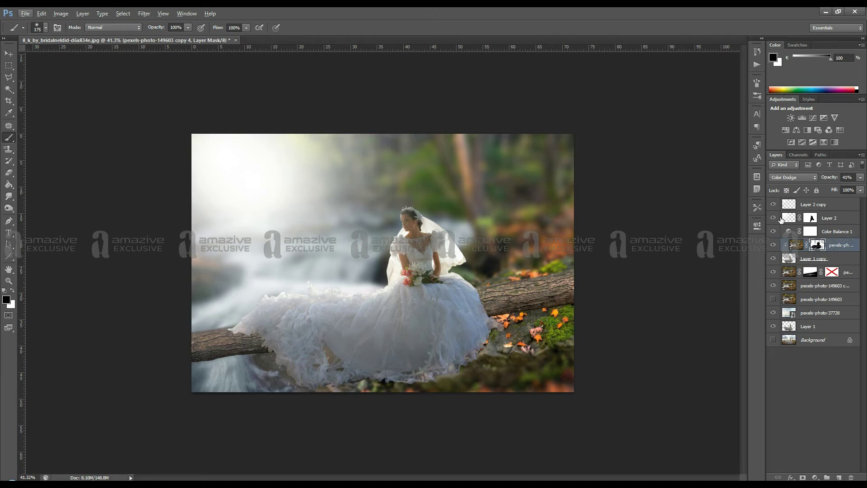
pyautogui.scroll(4, 435, 251)
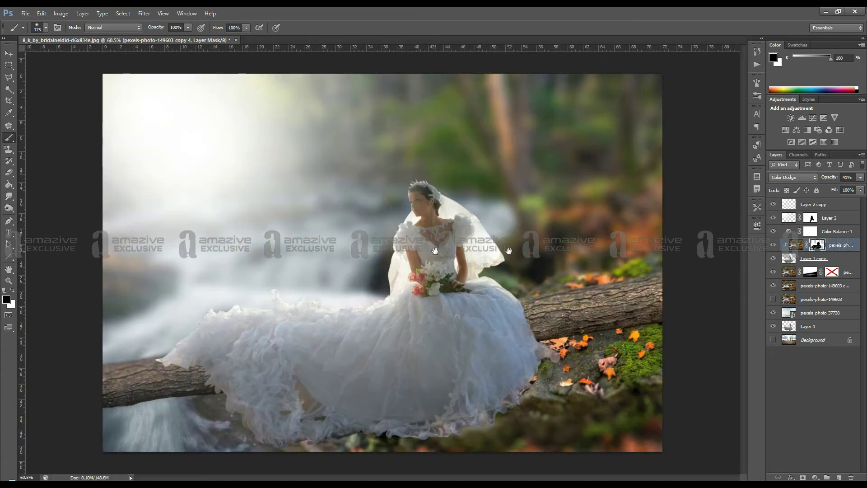
# Duplicate Layer 2, shrink the copy, and move it beneath Layer 1 copy
pyautogui.click(821, 210)
pyautogui.hotkey('ctrl', 'j')
pyautogui.hotkey('ctrl', 't')
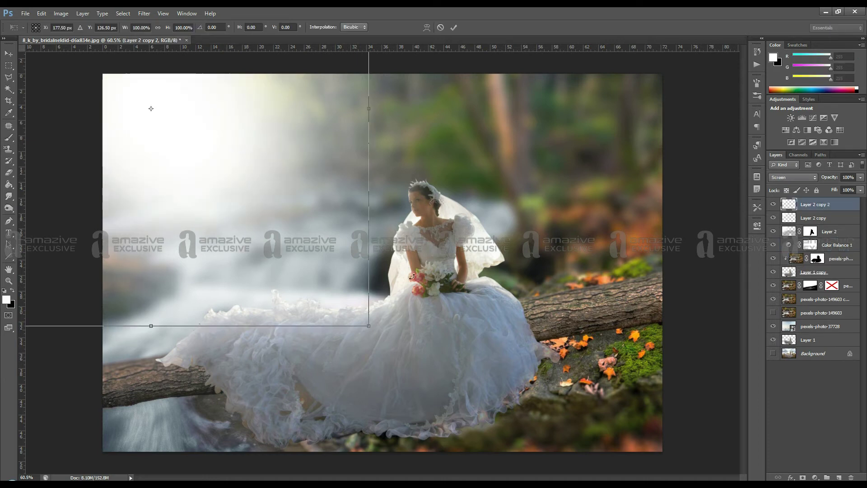
pyautogui.moveTo(412, 276)
pyautogui.mouseDown()
pyautogui.moveTo(484, 261)
pyautogui.moveTo(722, 387)
pyautogui.mouseUp()
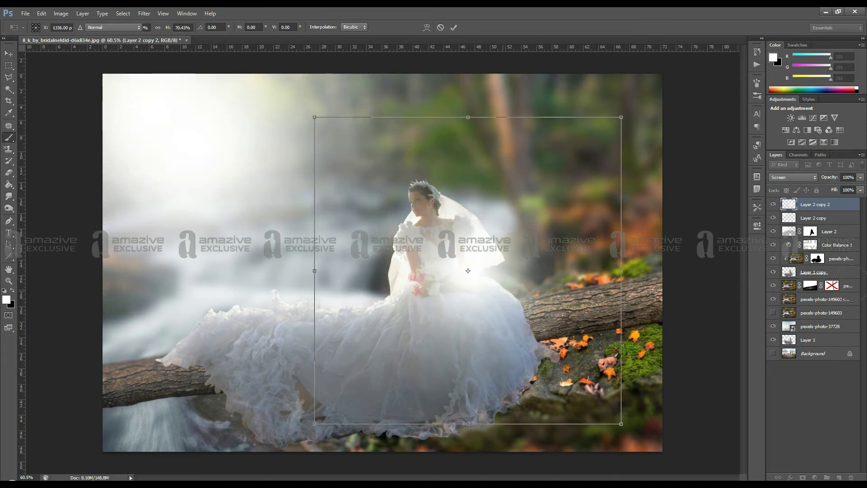
pyautogui.press('Return')
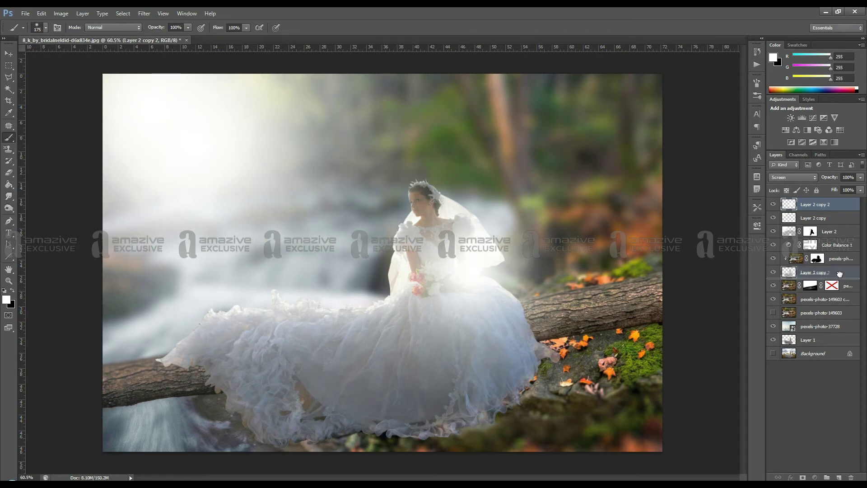
pyautogui.moveTo(839, 273); pyautogui.dragTo(773, 274)
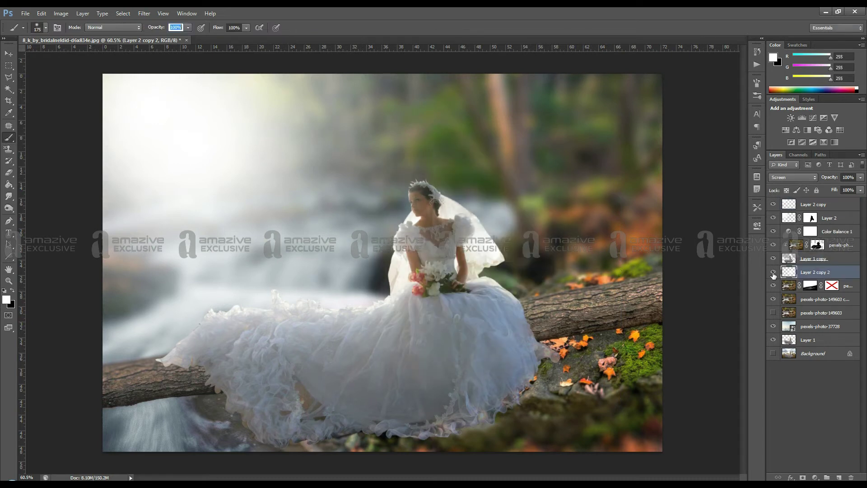
# Hide the original upper-left haze and position the glow copies behind the bride
pyautogui.click(773, 218)
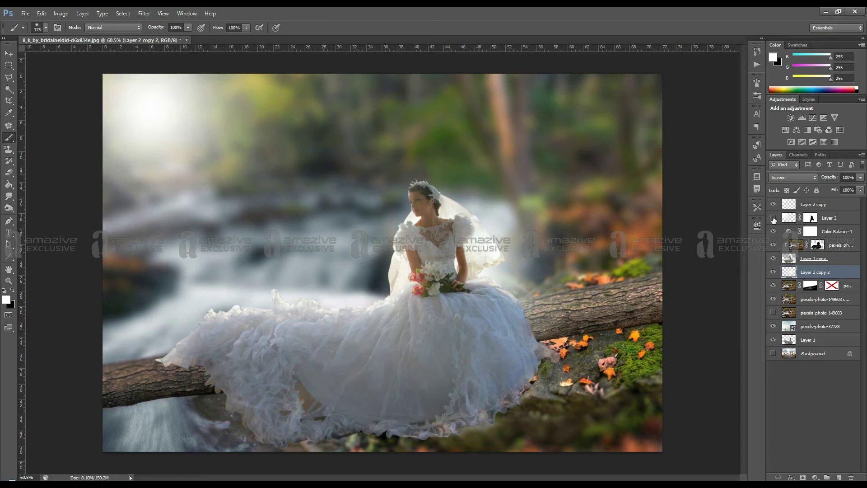
pyautogui.click(824, 210)
pyautogui.press('v')
pyautogui.moveTo(194, 138)
pyautogui.mouseDown()
pyautogui.moveTo(516, 276)
pyautogui.moveTo(490, 311)
pyautogui.mouseUp()
pyautogui.moveTo(813, 204); pyautogui.dragTo(826, 271)
pyautogui.moveTo(535, 256)
pyautogui.mouseDown()
pyautogui.moveTo(608, 240)
pyautogui.moveTo(575, 249)
pyautogui.moveTo(552, 230)
pyautogui.mouseUp()
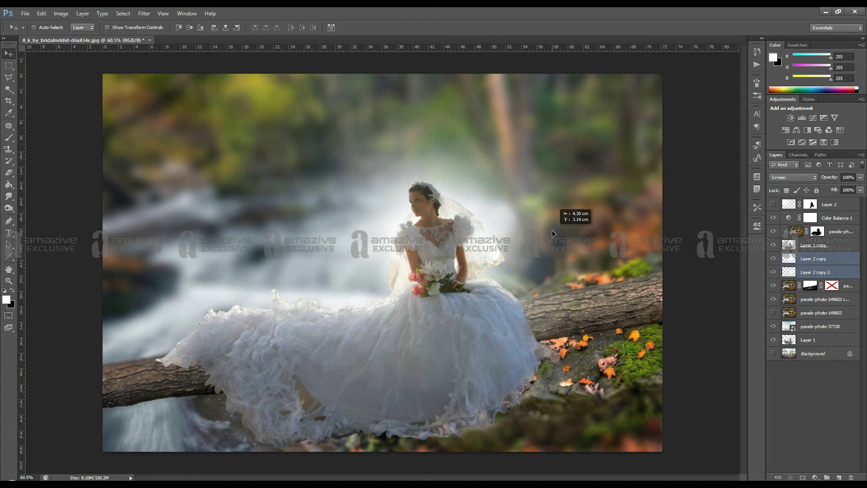
# Dim the Layer 2 copy glows to about 76% opacity and duplicate Layer 1 copy
pyautogui.scroll(-2, 553, 240)
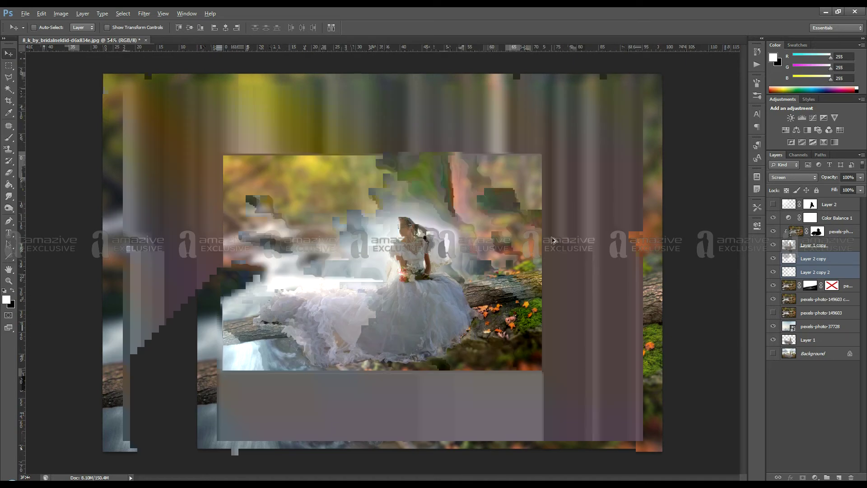
pyautogui.scroll(2, 552, 240)
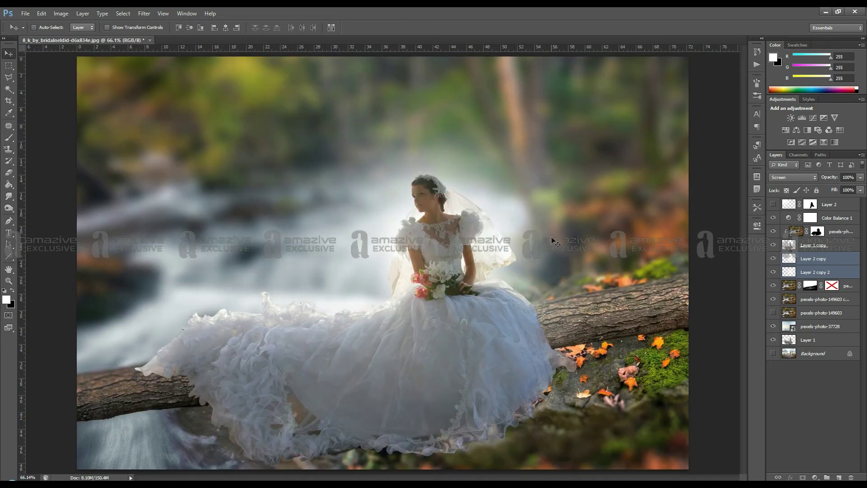
pyautogui.click(861, 190)
pyautogui.moveTo(841, 188); pyautogui.dragTo(849, 186)
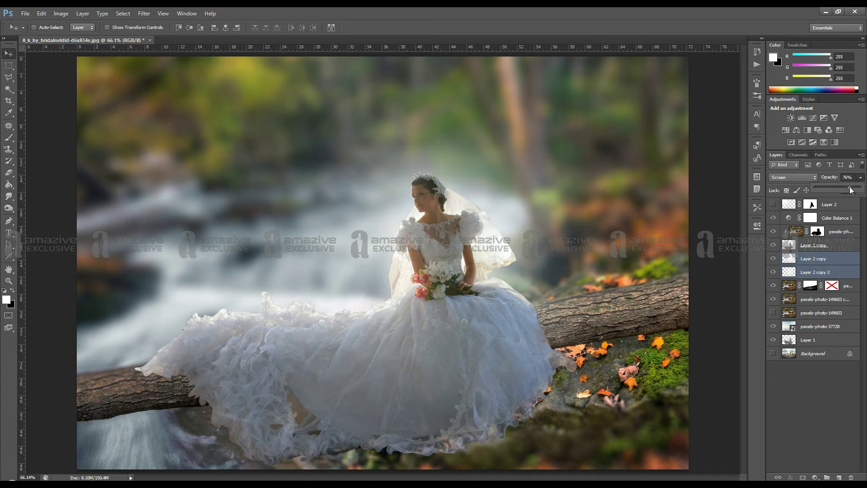
pyautogui.click(843, 245)
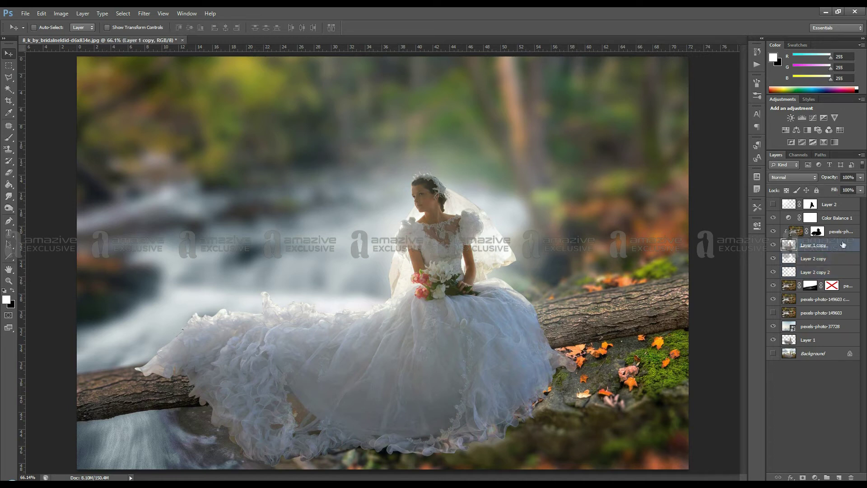
pyautogui.hotkey('ctrl', 'j')
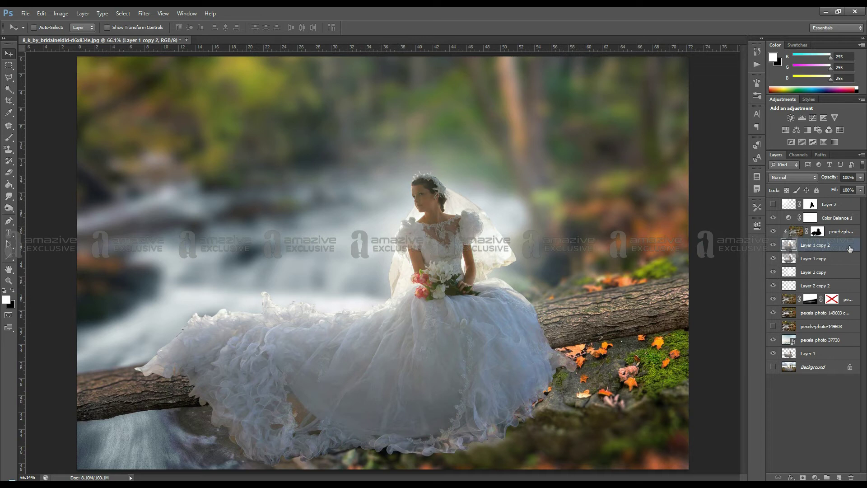
# Add a white Screen Inner Glow at 75% with a smaller size to Layer 1 copy 2
pyautogui.doubleClick(849, 249)
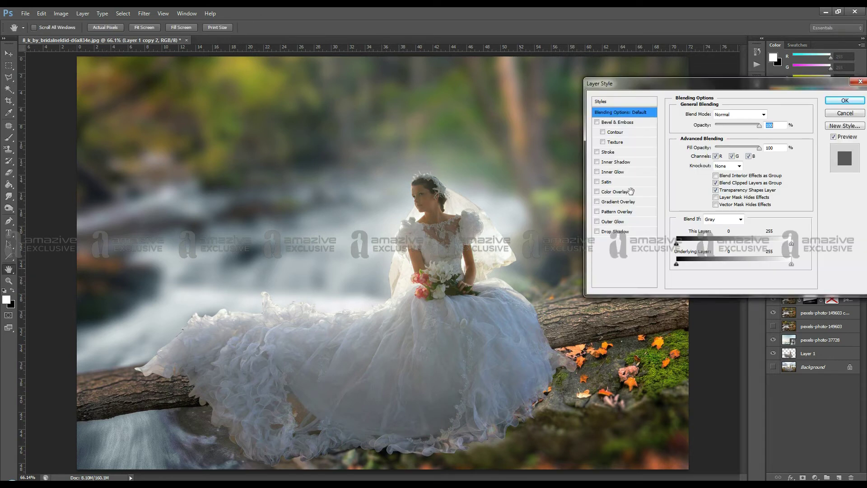
pyautogui.click(612, 172)
pyautogui.click(699, 146)
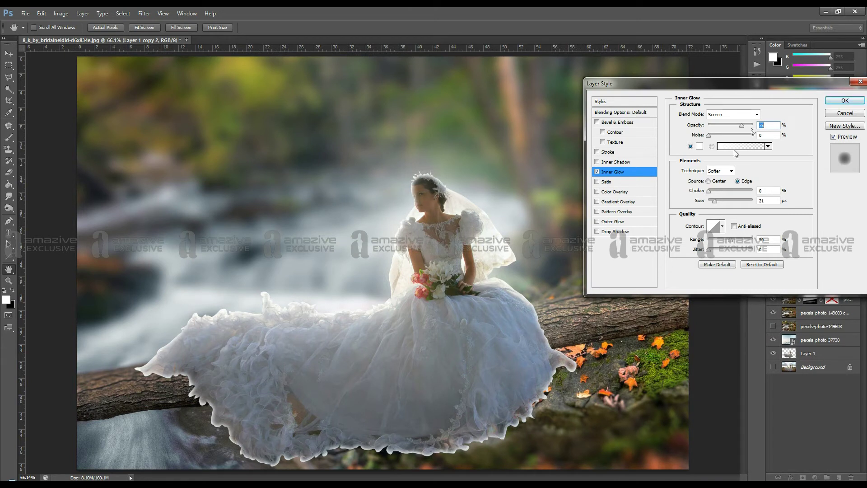
pyautogui.moveTo(715, 200)
pyautogui.mouseDown()
pyautogui.moveTo(704, 203)
pyautogui.moveTo(713, 203)
pyautogui.mouseUp()
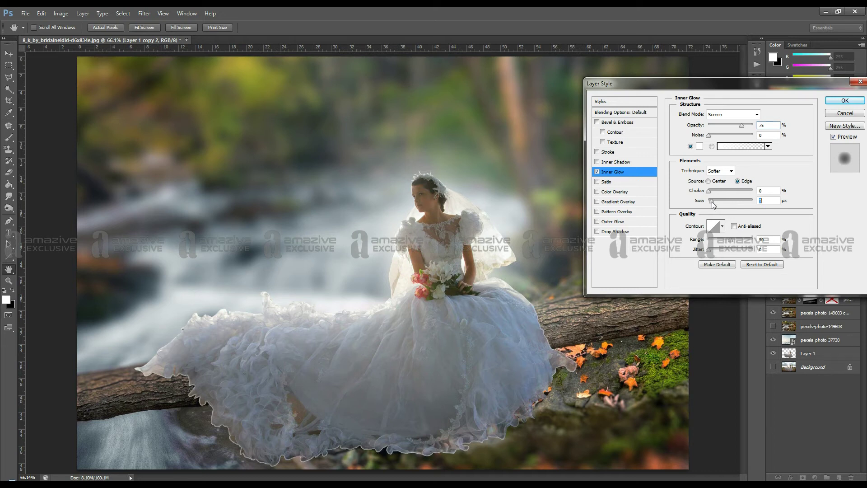
pyautogui.click(844, 100)
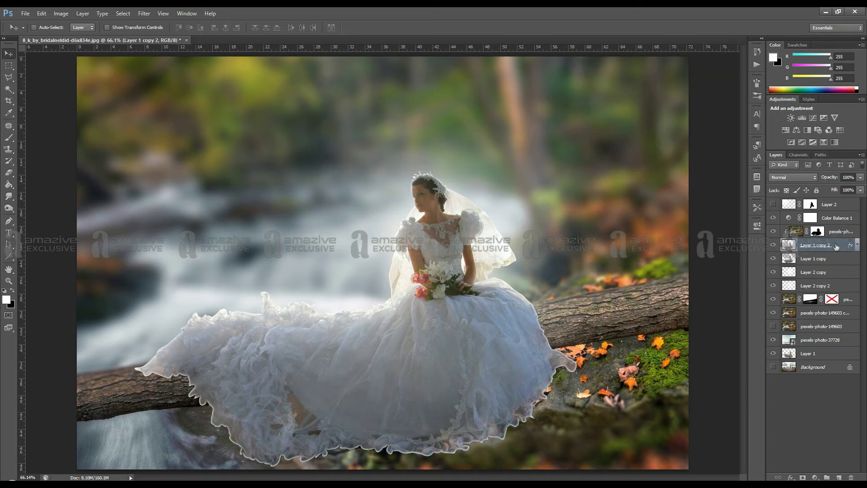
# Move Layer 1 copy 2 lower, mask Layer 1 copy, and paint out the dress's right-edge halo in black
pyautogui.moveTo(836, 246)
pyautogui.mouseDown()
pyautogui.moveTo(829, 264)
pyautogui.moveTo(831, 228)
pyautogui.mouseUp()
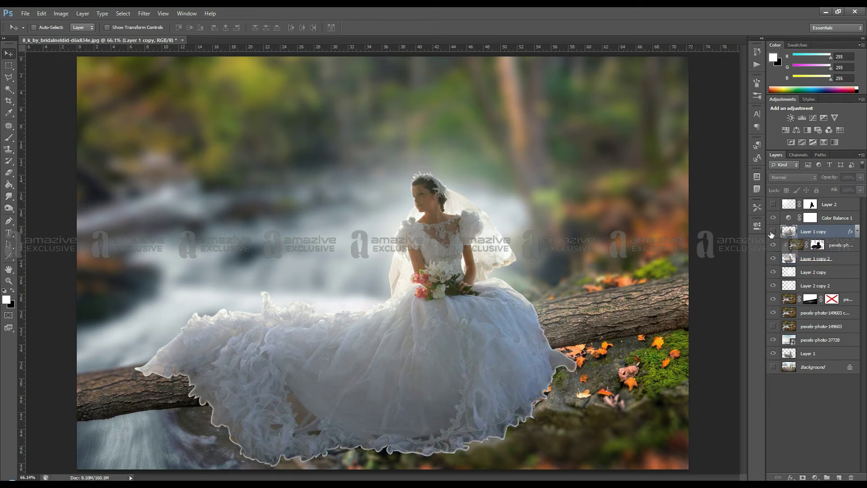
pyautogui.rightClick(819, 233)
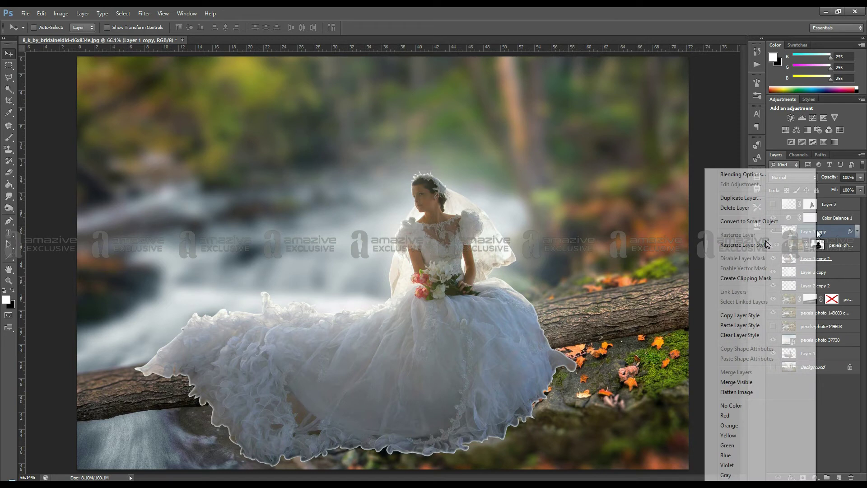
pyautogui.click(803, 477)
pyautogui.press('b')
pyautogui.press('x')
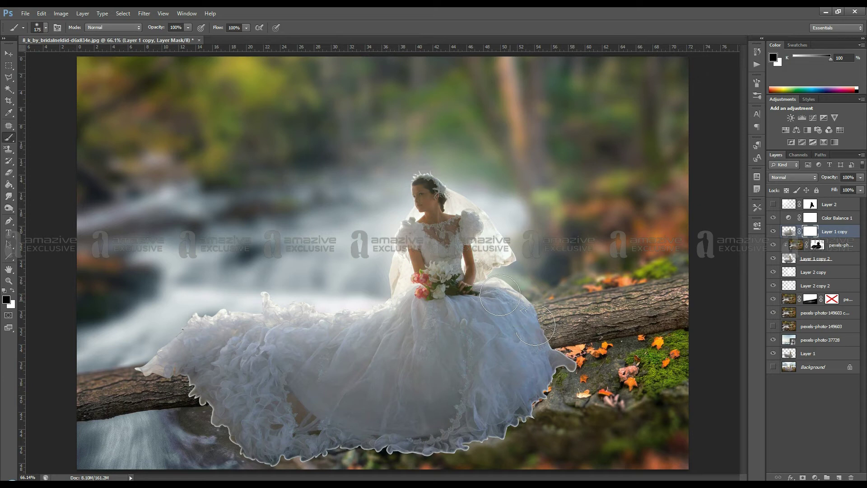
pyautogui.moveTo(500, 294)
pyautogui.mouseDown()
pyautogui.moveTo(368, 453)
pyautogui.moveTo(217, 411)
pyautogui.mouseUp()
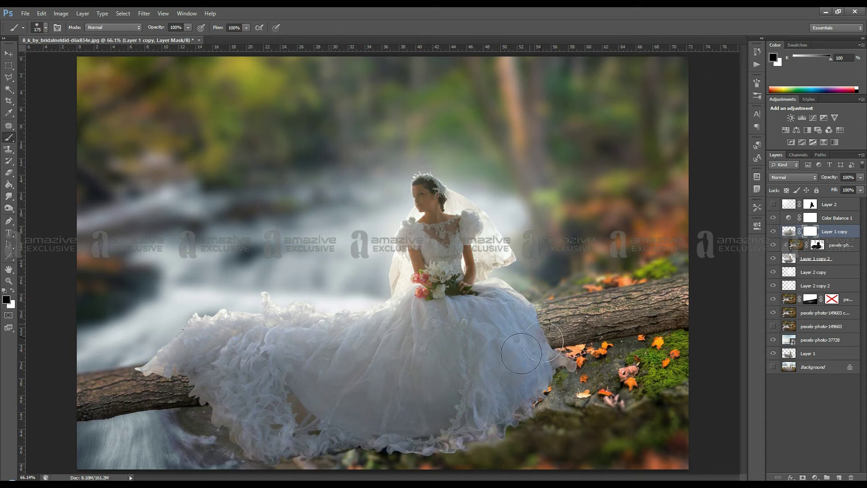
# Toggle Layer 1 copy's visibility to compare the dress, then select Layer 2, the glow layer
pyautogui.scroll(3, 414, 189)
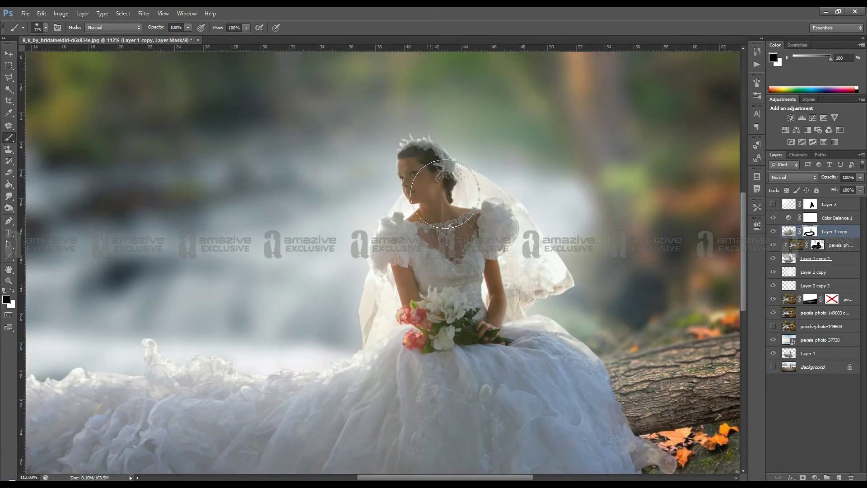
pyautogui.scroll(-3, 452, 324)
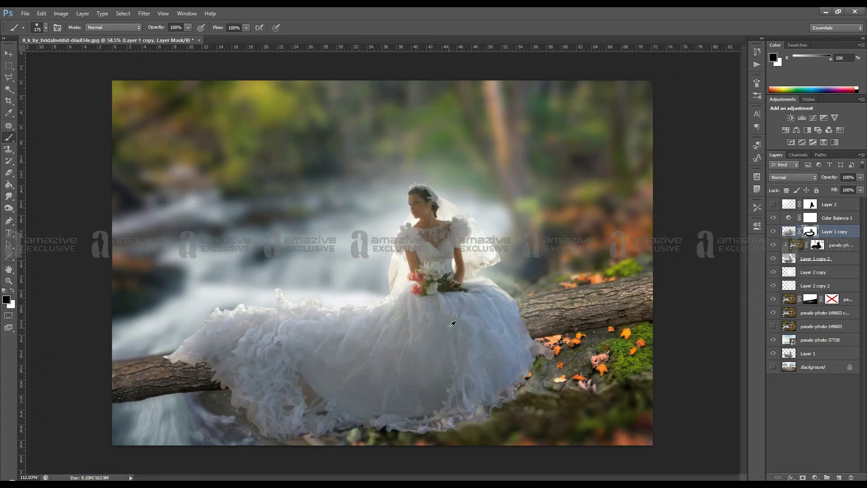
pyautogui.scroll(-1, 452, 325)
pyautogui.click(772, 232)
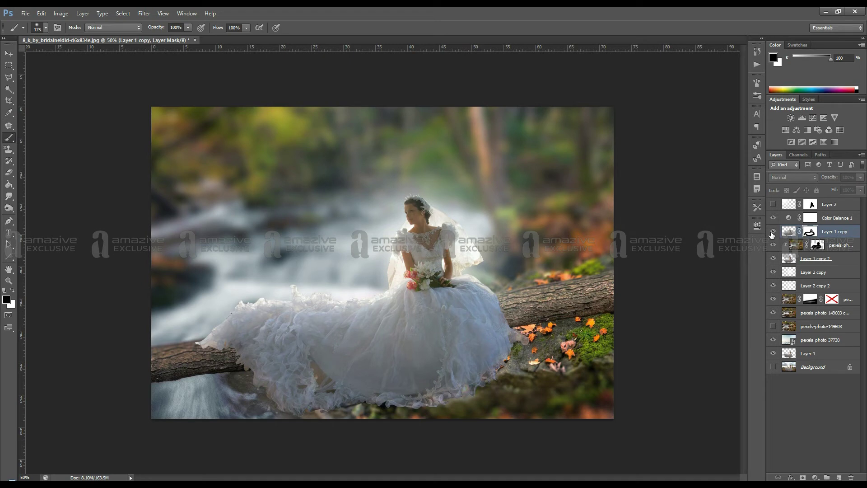
pyautogui.click(773, 231)
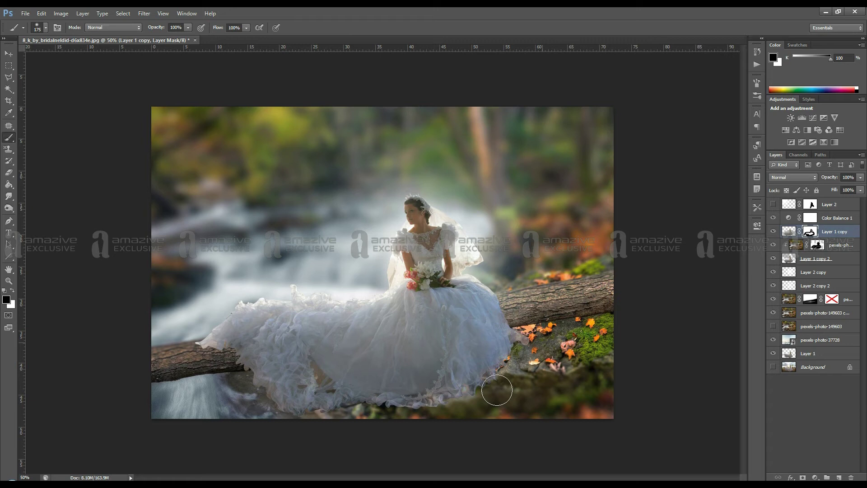
pyautogui.press('v')
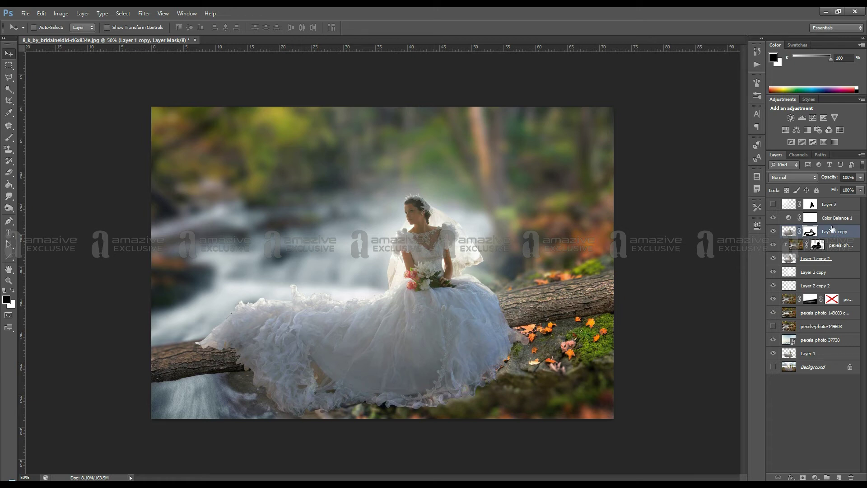
pyautogui.click(790, 206)
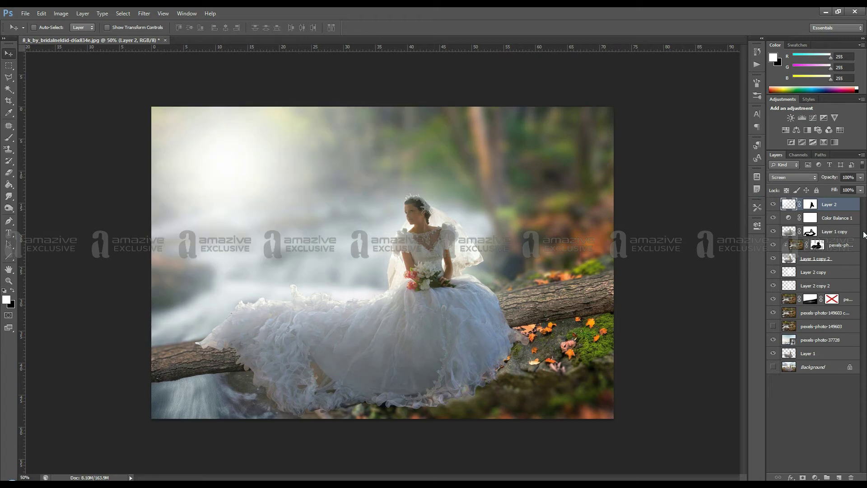
# Put Layer 2 below Layer 2 copy, centre its glow behind the bride, and set 37% opacity
pyautogui.moveTo(831, 204); pyautogui.dragTo(848, 280)
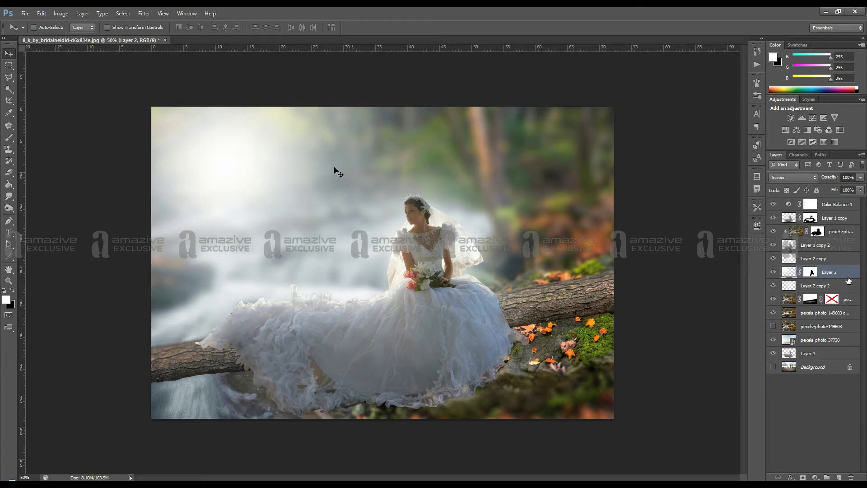
pyautogui.moveTo(334, 170)
pyautogui.mouseDown()
pyautogui.moveTo(379, 245)
pyautogui.moveTo(397, 227)
pyautogui.mouseUp()
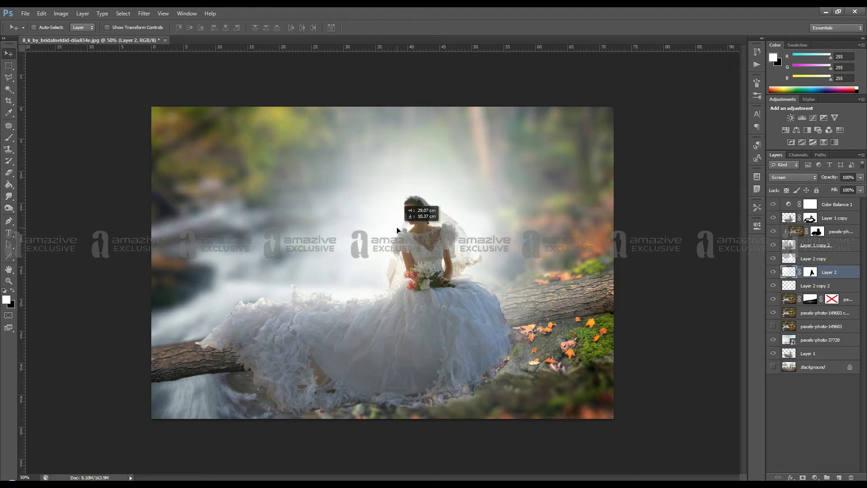
pyautogui.moveTo(860, 177); pyautogui.dragTo(833, 190)
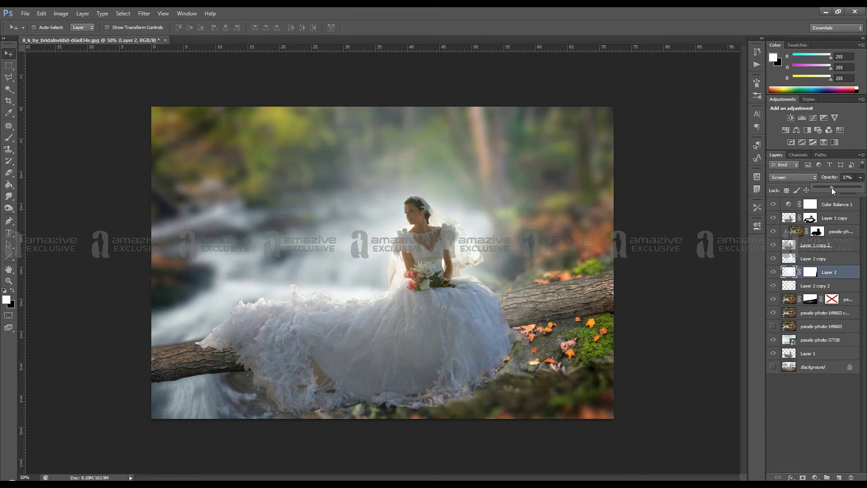
pyautogui.press('Return')
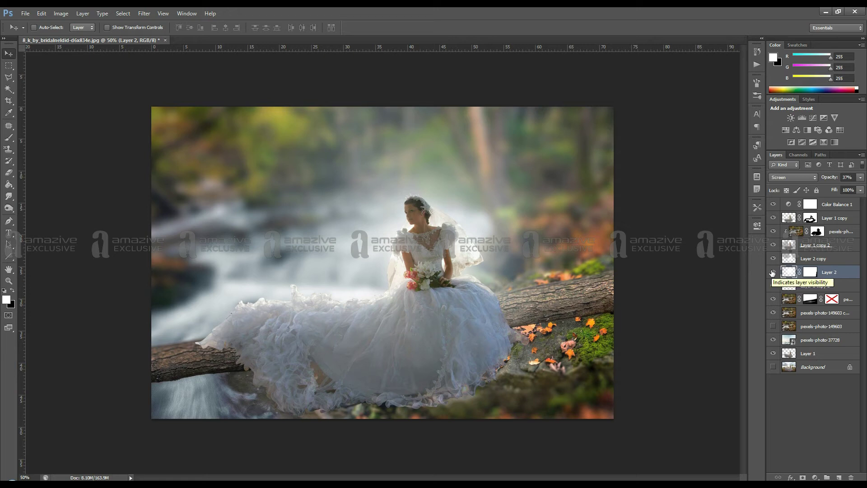
# Create Layer 3 and draw a black-to-transparent gradient fading up from the image bottom
pyautogui.click(830, 475)
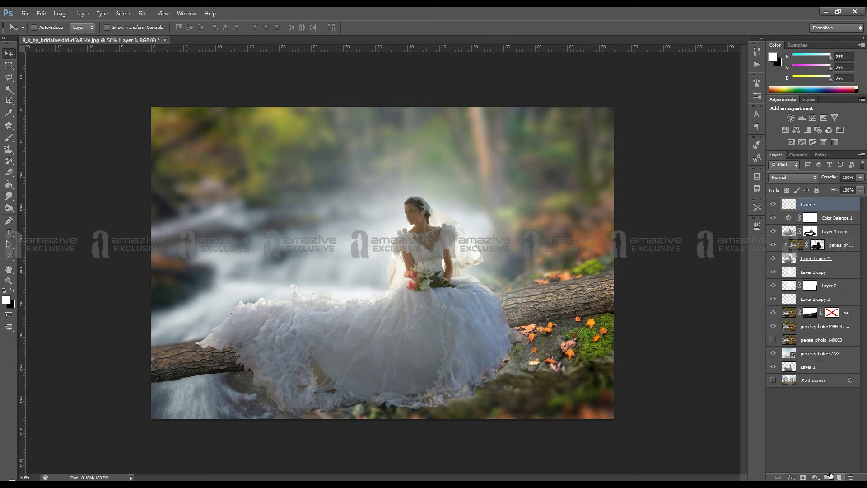
pyautogui.press('b')
pyautogui.press('d')
pyautogui.scroll(-2, 173, 376)
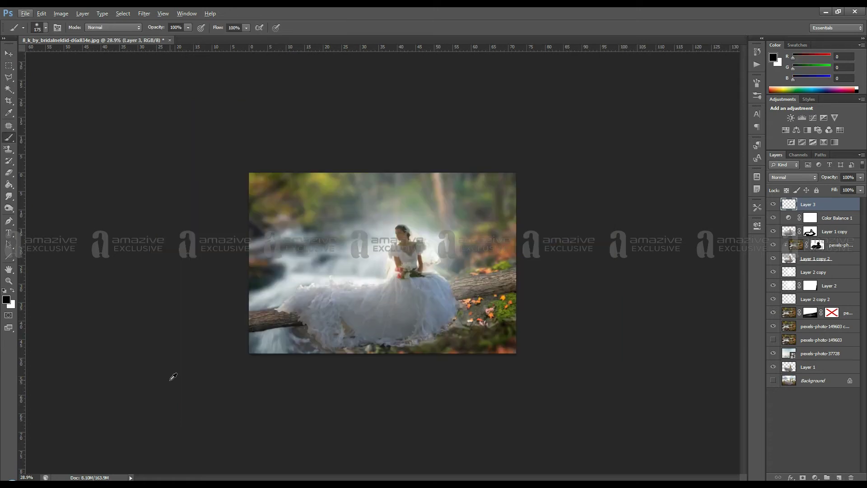
pyautogui.press('g')
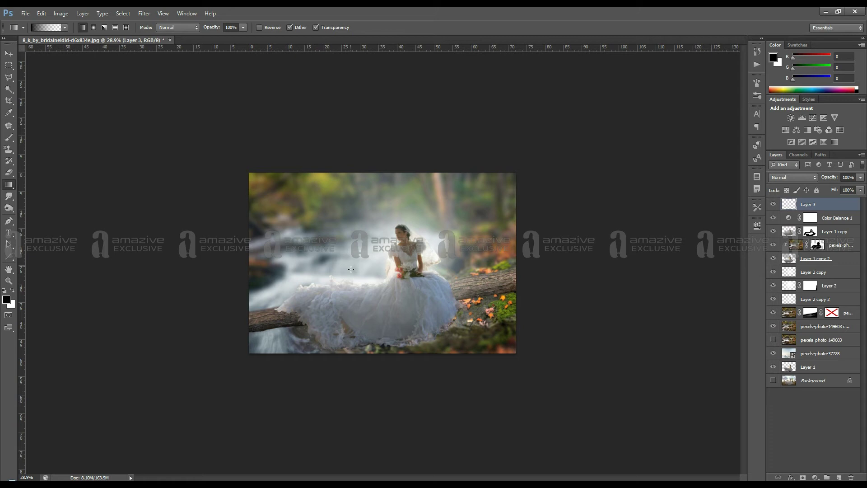
pyautogui.moveTo(380, 353); pyautogui.dragTo(380, 232)
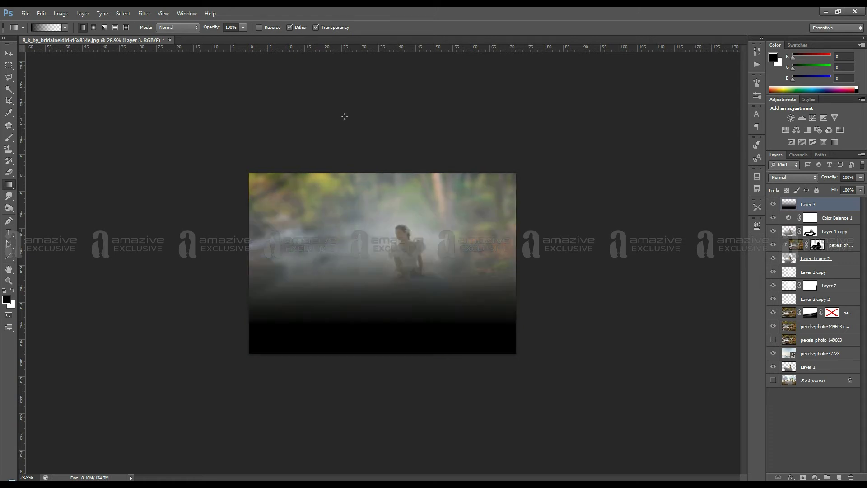
pyautogui.hotkey('ctrl', '+')
pyautogui.hotkey('ctrl', '+')
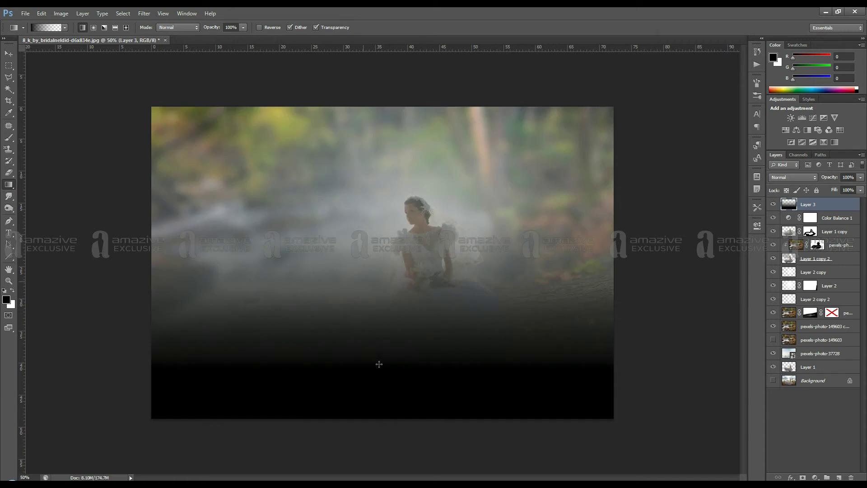
pyautogui.moveTo(379, 428); pyautogui.dragTo(379, 204)
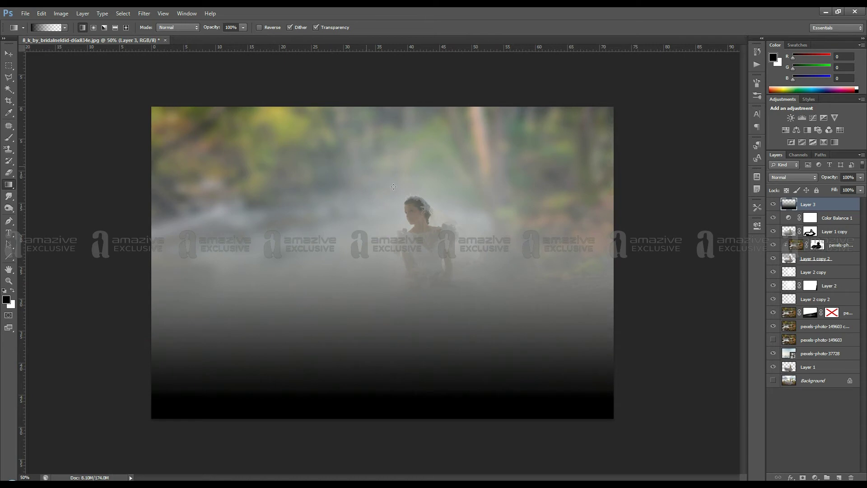
# Set Layer 3 to Multiply and redraw the bottom darkening, trying a radial gradient from bottom centre
pyautogui.click(793, 177)
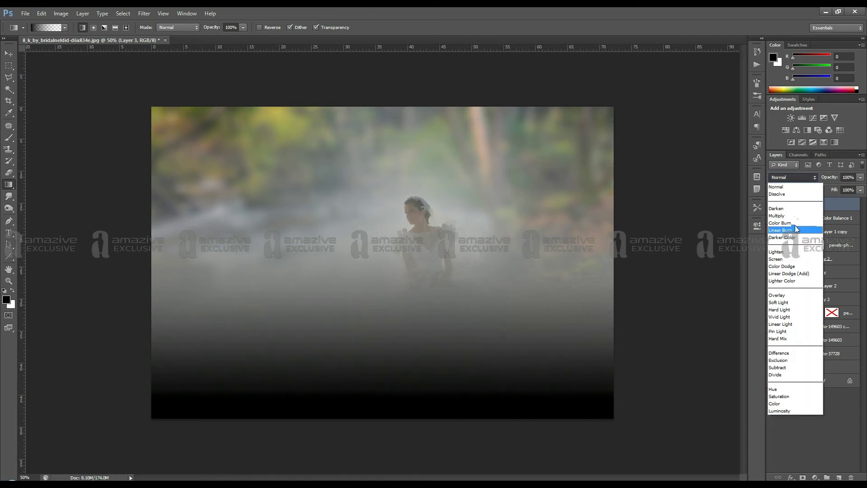
pyautogui.click(779, 215)
pyautogui.moveTo(407, 335)
pyautogui.mouseDown()
pyautogui.moveTo(552, 413)
pyautogui.moveTo(376, 287)
pyautogui.mouseUp()
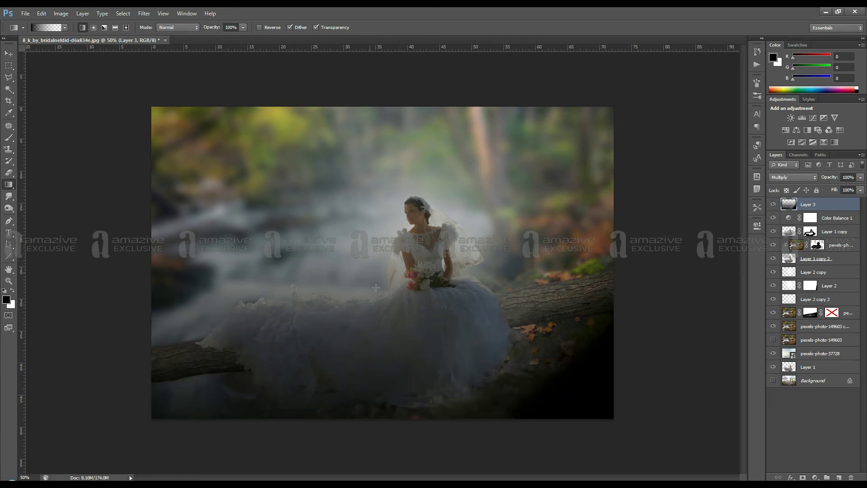
pyautogui.moveTo(375, 417); pyautogui.dragTo(373, 246)
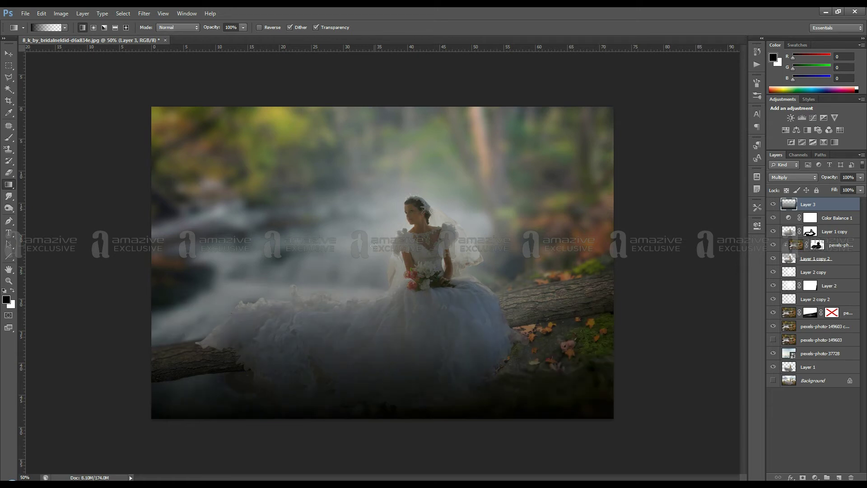
pyautogui.click(93, 27)
pyautogui.moveTo(396, 427); pyautogui.dragTo(376, 147)
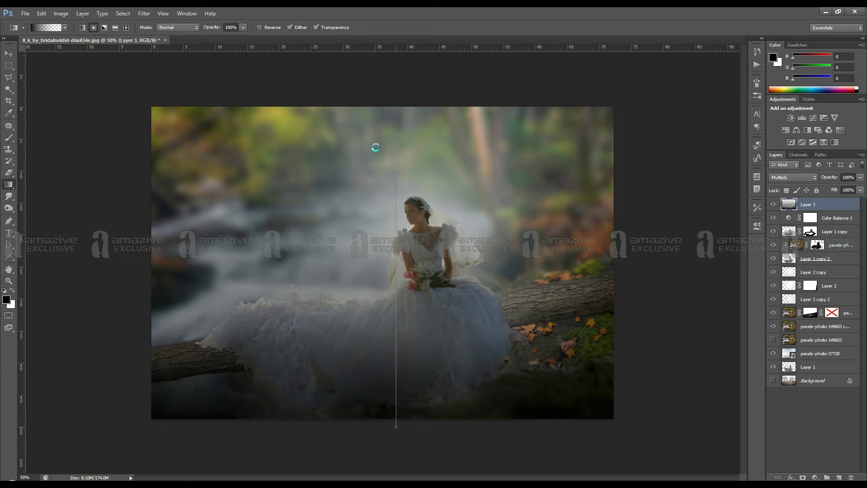
pyautogui.press('m')
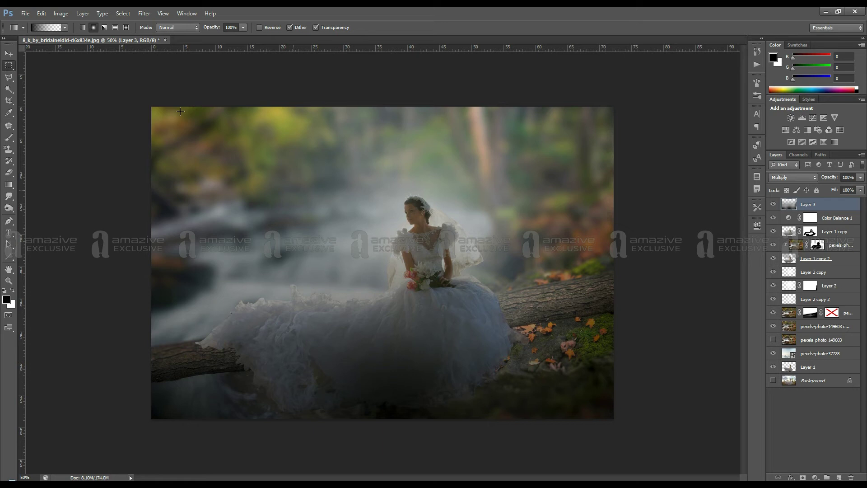
# Clear Layer 3 and redraw a linear dark fade up from the bottom
pyautogui.hotkey('ctrl', 'a')
pyautogui.press('Delete')
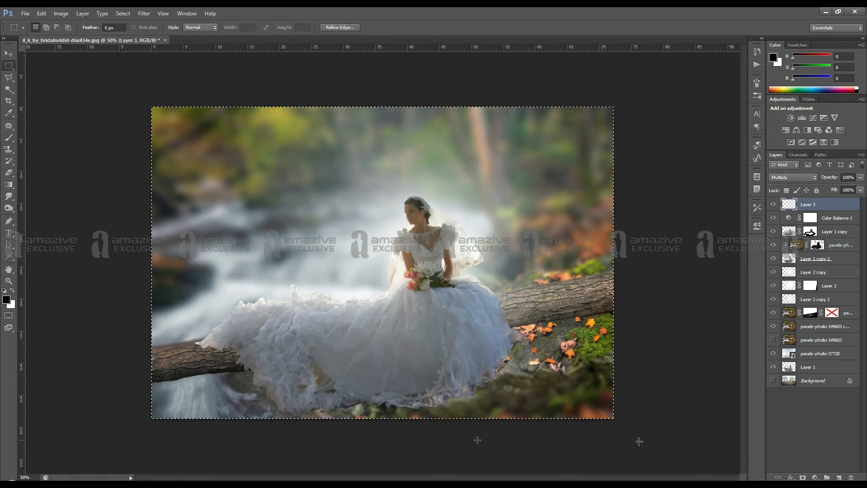
pyautogui.press('g')
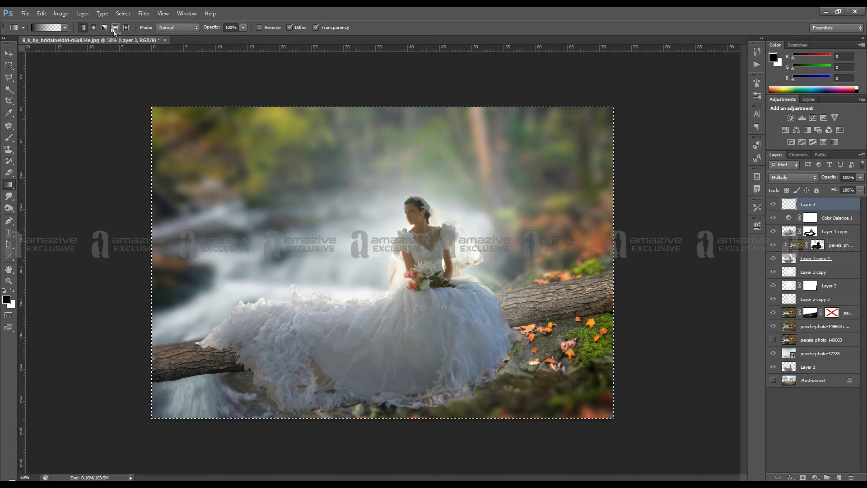
pyautogui.moveTo(427, 436); pyautogui.dragTo(360, 249)
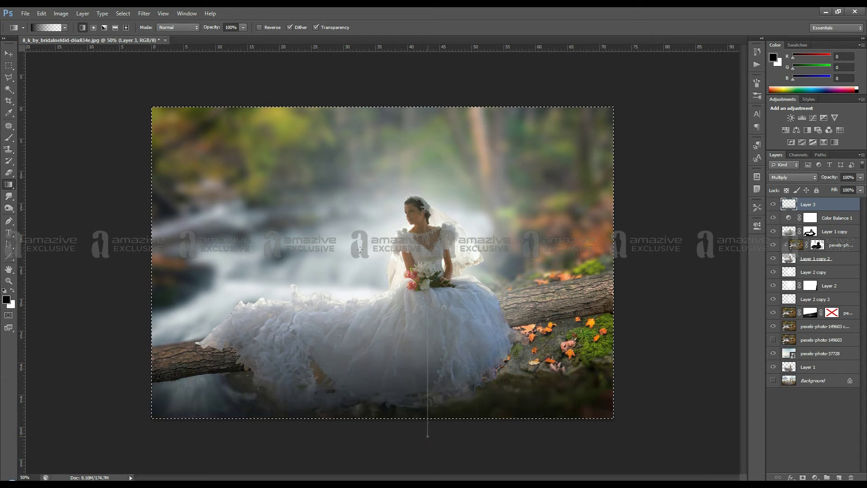
pyautogui.moveTo(410, 405)
pyautogui.mouseDown()
pyautogui.moveTo(410, 416)
pyautogui.moveTo(357, 267)
pyautogui.moveTo(433, 260)
pyautogui.mouseUp()
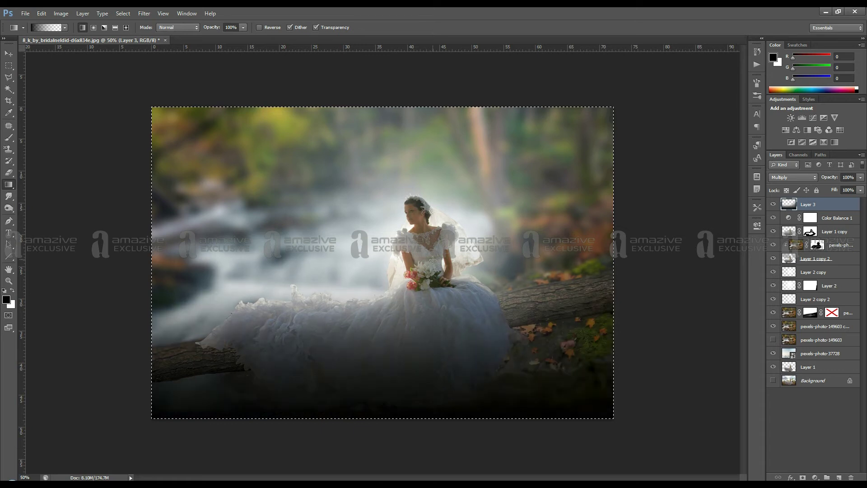
# Deselect and lower Layer 3's opacity to about 72%
pyautogui.hotkey('ctrl', 'd')
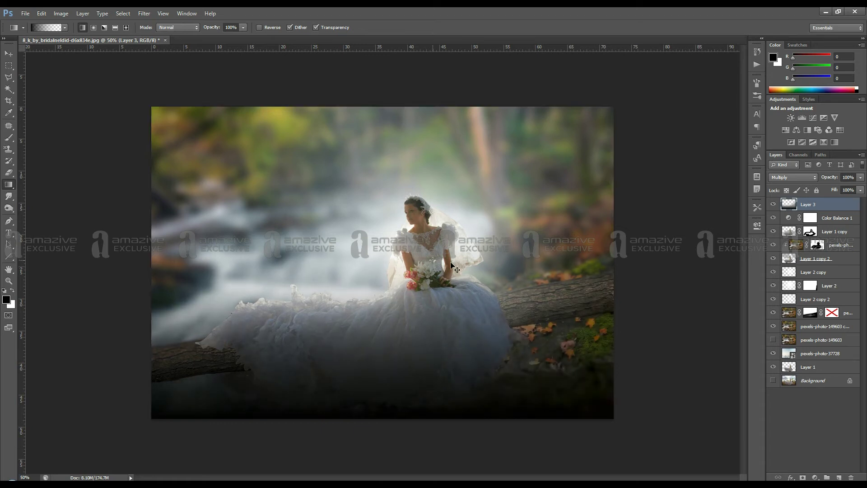
pyautogui.press('v')
pyautogui.moveTo(861, 177); pyautogui.dragTo(847, 188)
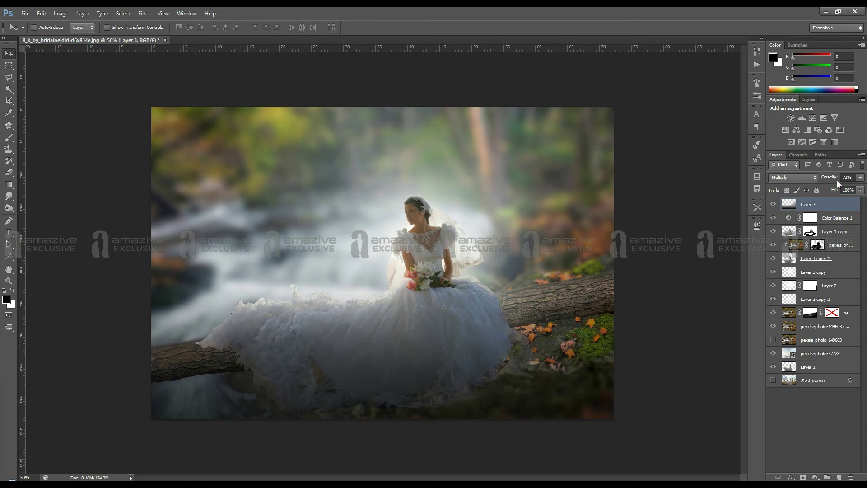
pyautogui.click(829, 258)
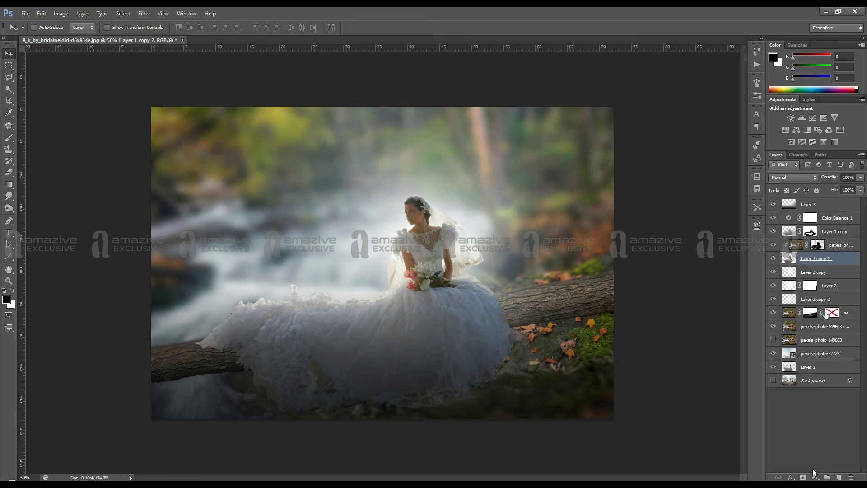
# Add a 50% gray Layer 4 above Layer 1 copy and pick the Dodge tool
pyautogui.click(833, 234)
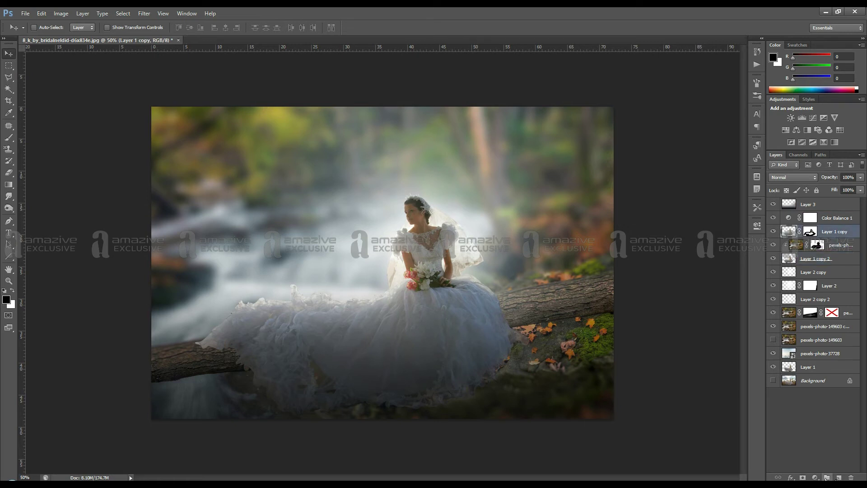
pyautogui.click(838, 477)
pyautogui.click(41, 13)
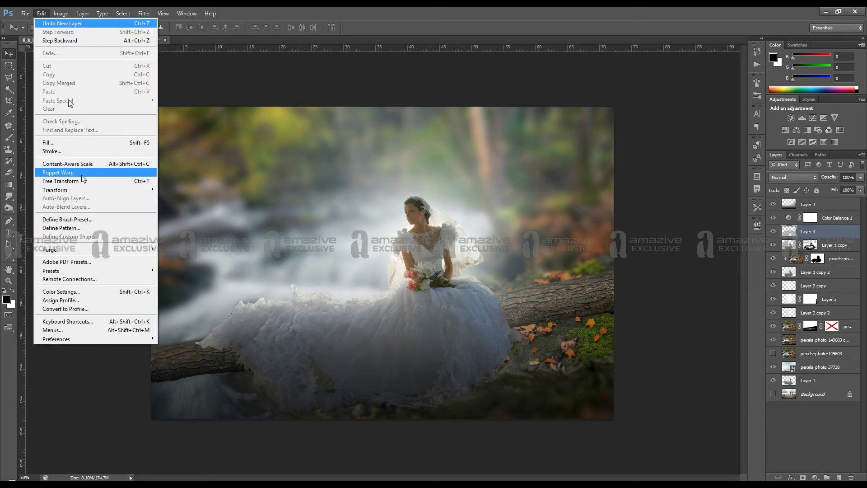
pyautogui.click(47, 142)
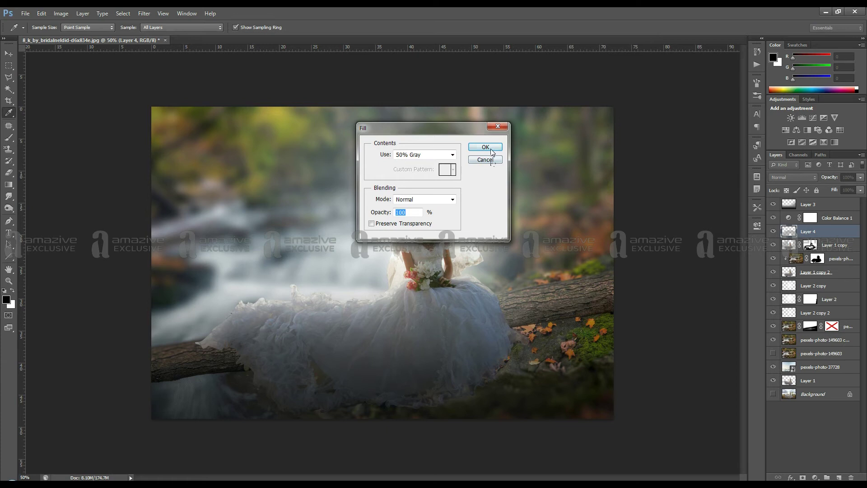
pyautogui.click(492, 150)
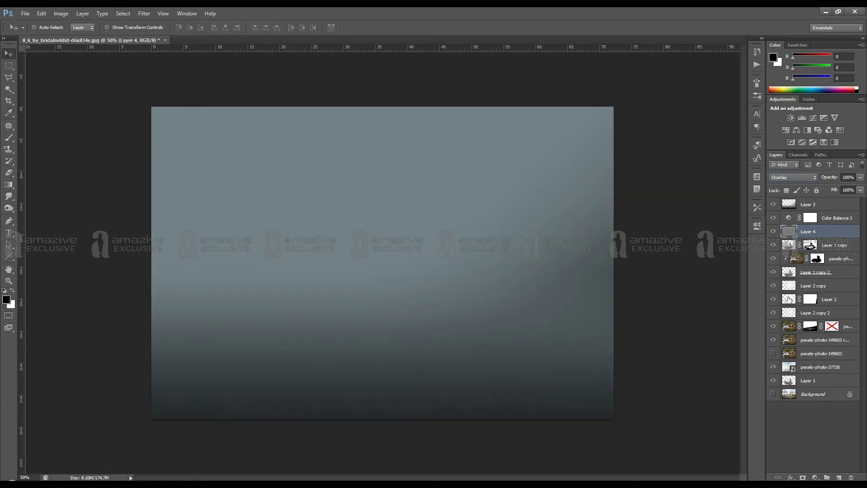
pyautogui.click(8, 210)
pyautogui.scroll(3, 93, 345)
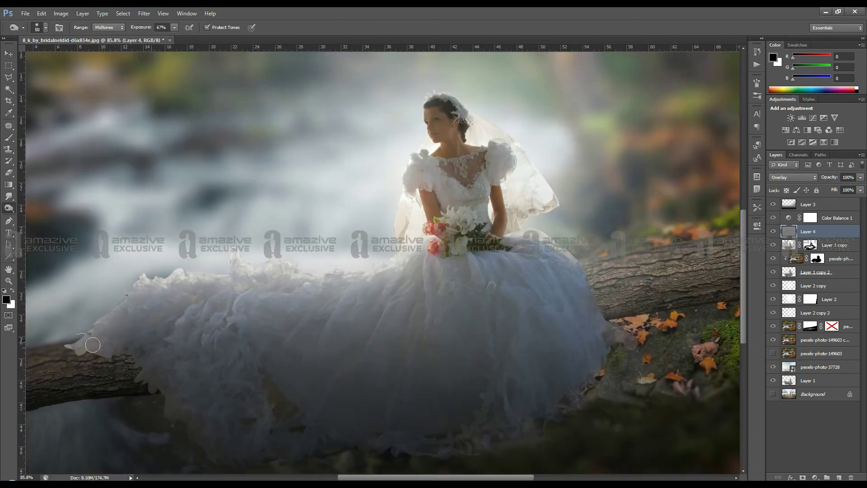
# Load the bride's selection and dodge the dress's left edge above the log
pyautogui.hotkey('ctrl', 'shift', 'd')
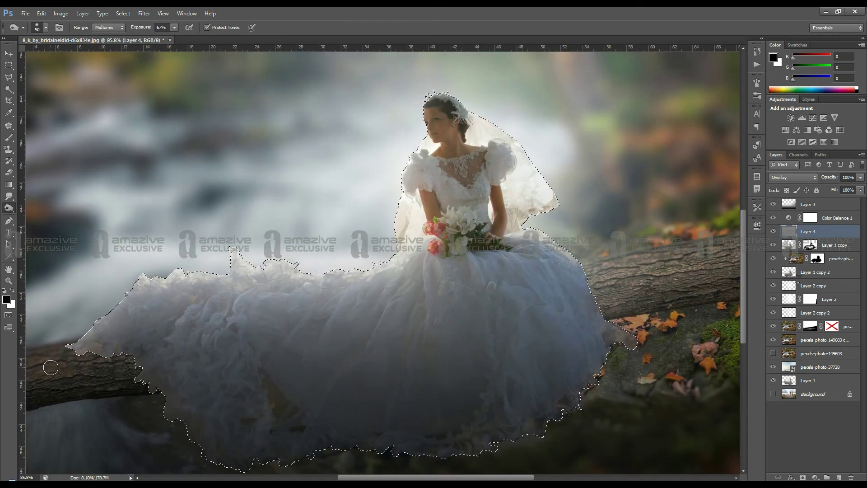
pyautogui.press(']')
pyautogui.moveTo(119, 348)
pyautogui.mouseDown()
pyautogui.moveTo(86, 351)
pyautogui.moveTo(145, 357)
pyautogui.mouseUp()
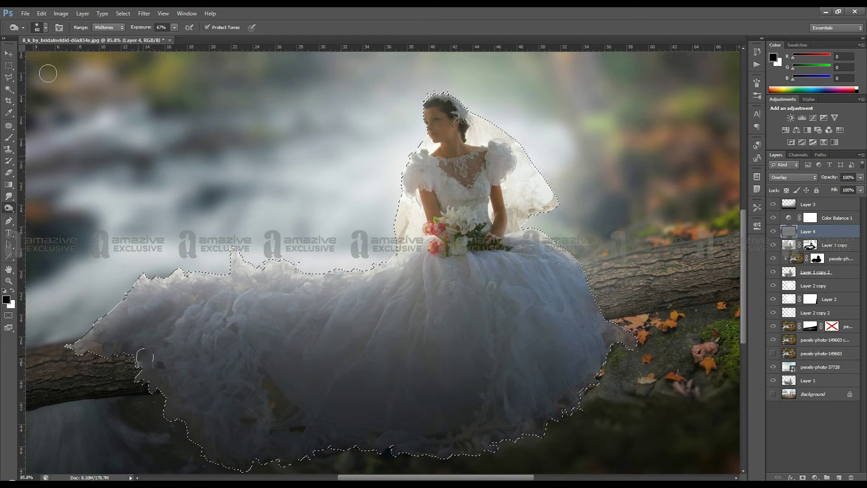
# Burn shadowed folds through the middle and right of the dress at 25% exposure
pyautogui.press('2')
pyautogui.press('5')
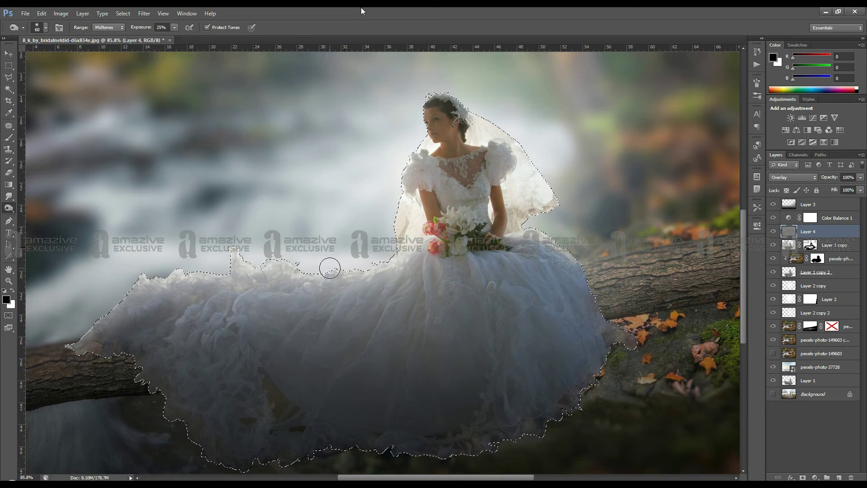
pyautogui.press(']')
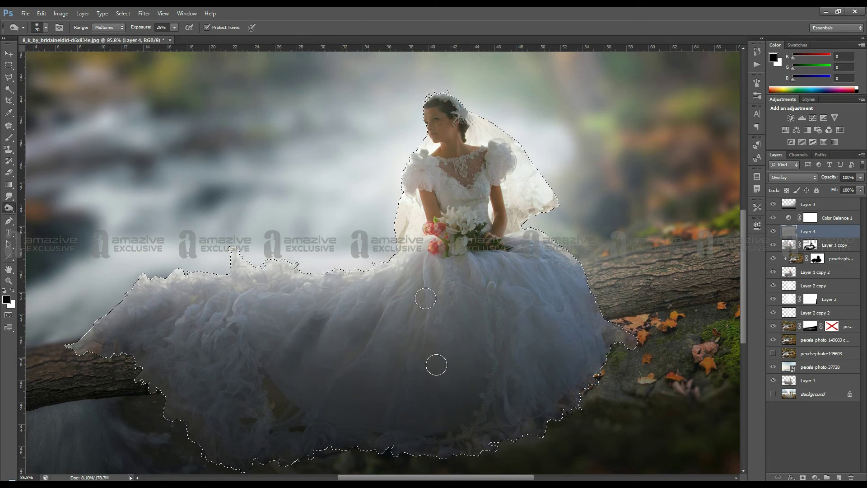
pyautogui.moveTo(436, 365)
pyautogui.mouseDown()
pyautogui.moveTo(470, 346)
pyautogui.moveTo(484, 221)
pyautogui.mouseUp()
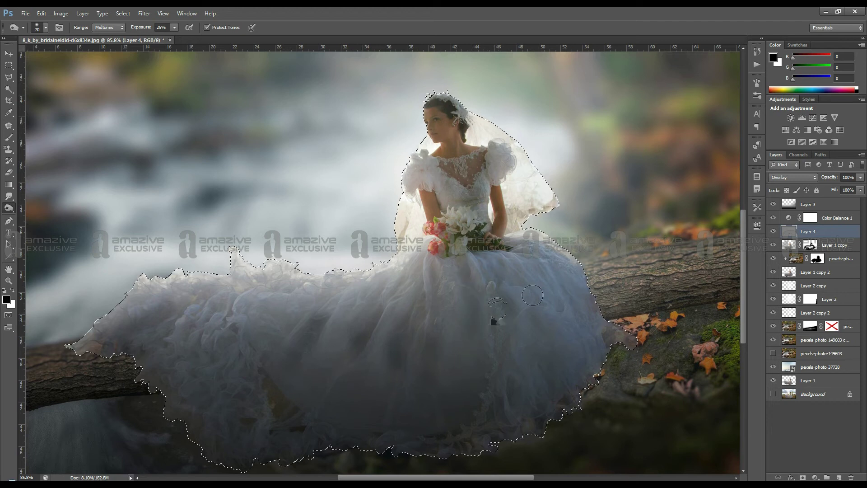
pyautogui.moveTo(532, 295); pyautogui.dragTo(586, 322)
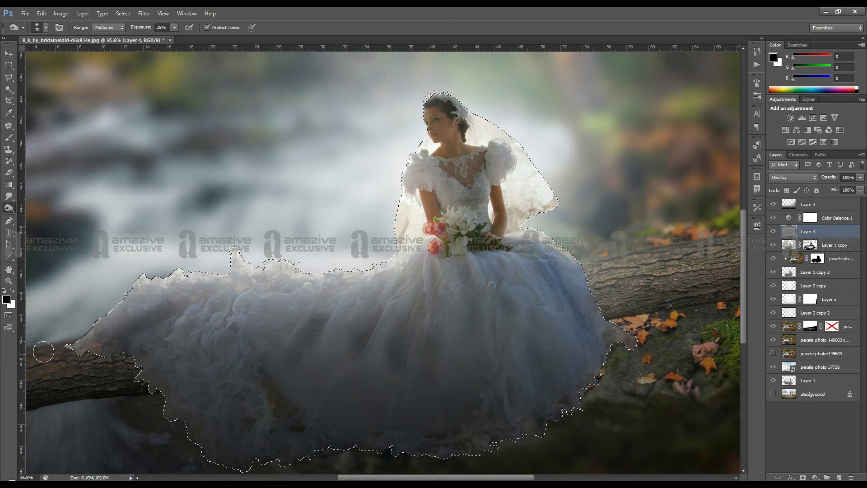
pyautogui.hotkey('shift', 'o')
pyautogui.hotkey('shift', 'o')
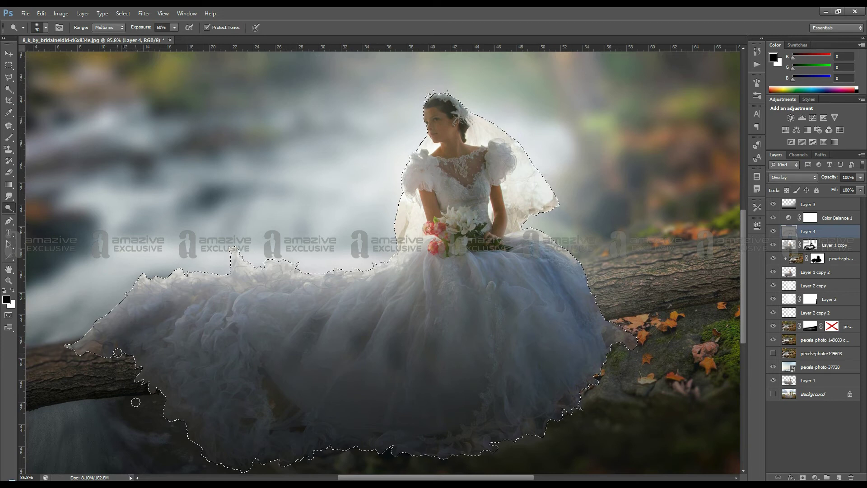
# Zoom in and dodge the ruffle swirls along the train's edge with a size 7 brush
pyautogui.scroll(5, 135, 402)
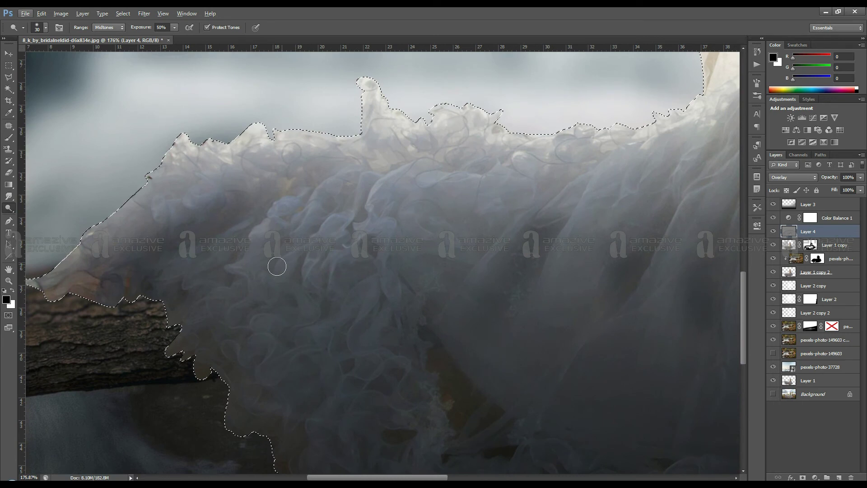
pyautogui.press('[')
pyautogui.press('[')
pyautogui.press('[')
pyautogui.press('[')
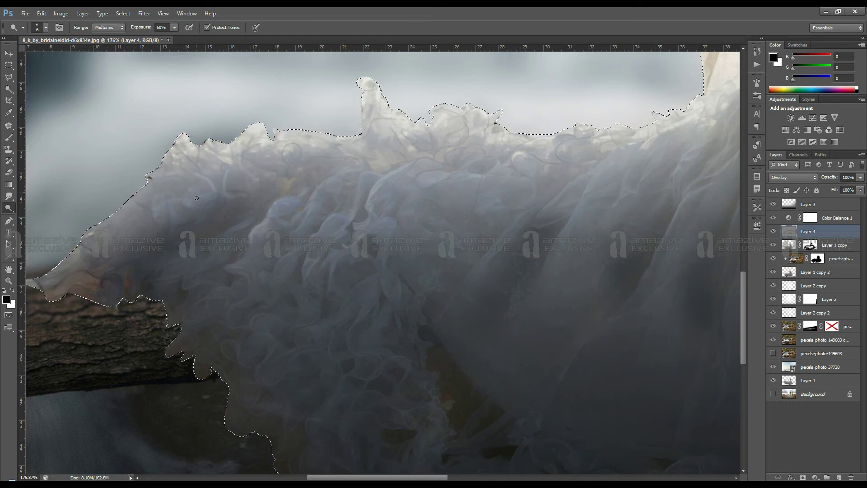
pyautogui.moveTo(169, 228); pyautogui.dragTo(186, 205)
pyautogui.scroll(-2, 205, 273)
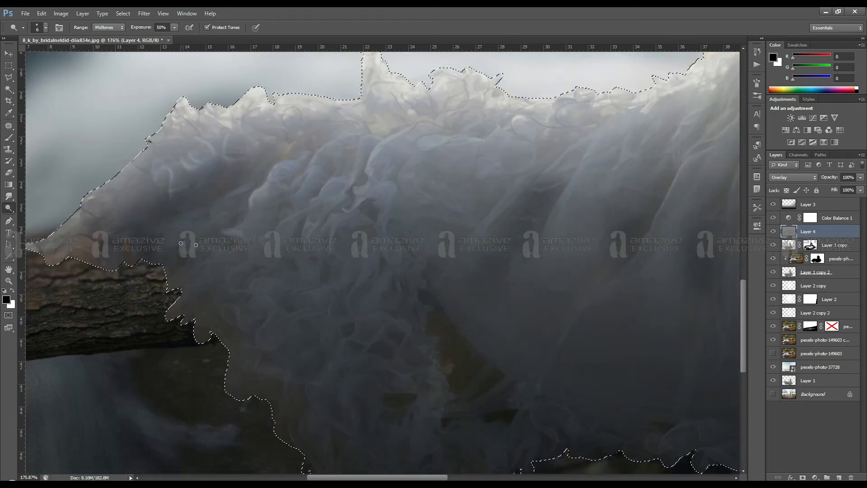
pyautogui.scroll(3, 516, 169)
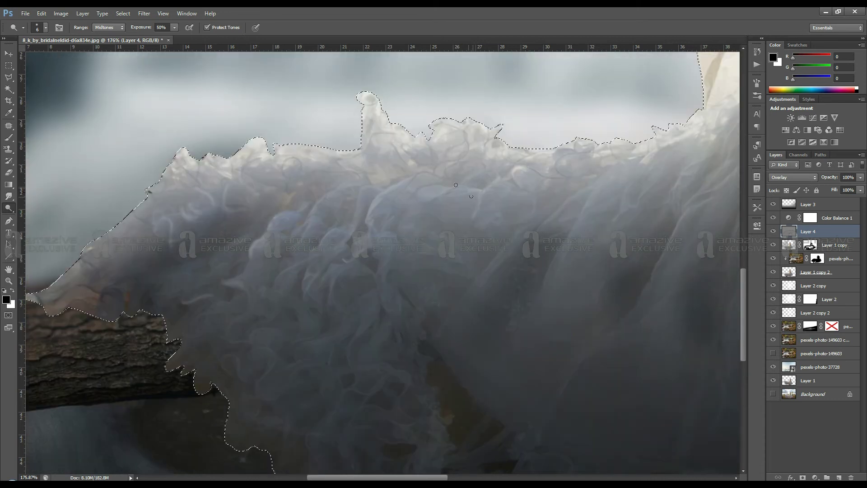
pyautogui.moveTo(471, 196); pyautogui.dragTo(393, 189)
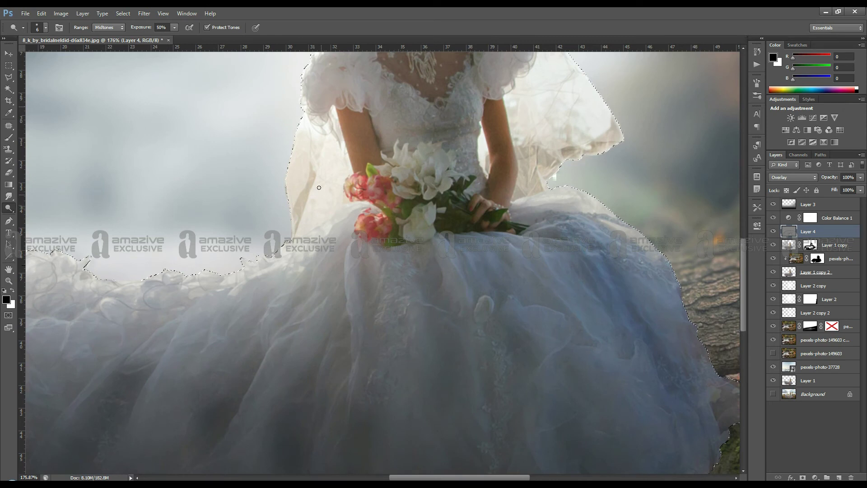
# Dodge the sleeve's left edge, the veil beside it, and the folds right of the dress centre
pyautogui.scroll(4, 319, 187)
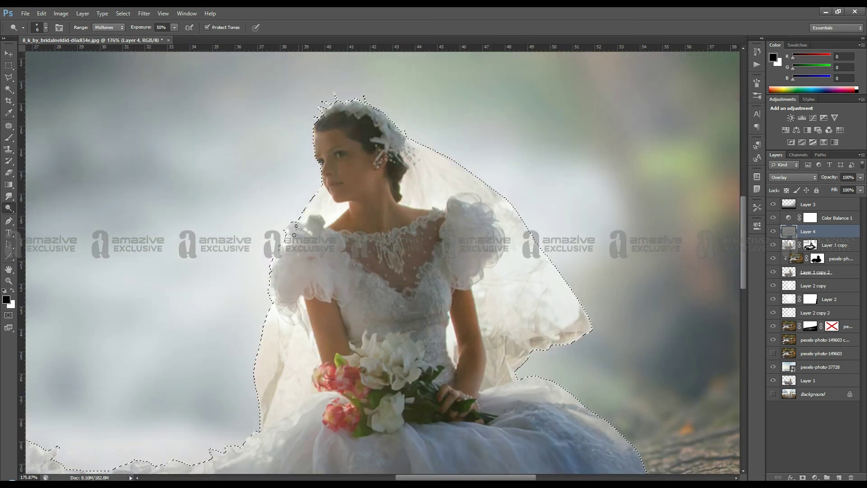
pyautogui.moveTo(294, 234); pyautogui.dragTo(274, 286)
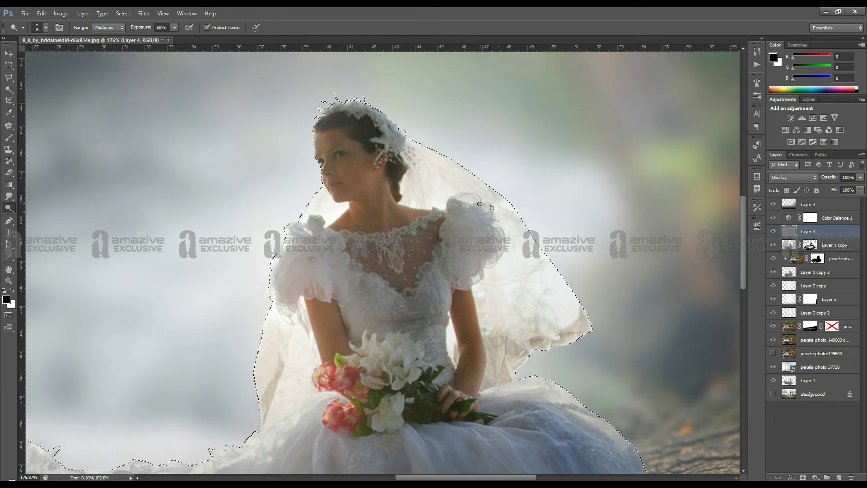
pyautogui.moveTo(492, 208)
pyautogui.mouseDown()
pyautogui.moveTo(509, 278)
pyautogui.moveTo(549, 207)
pyautogui.mouseUp()
pyautogui.hotkey('ctrl', 'shift', 'd')
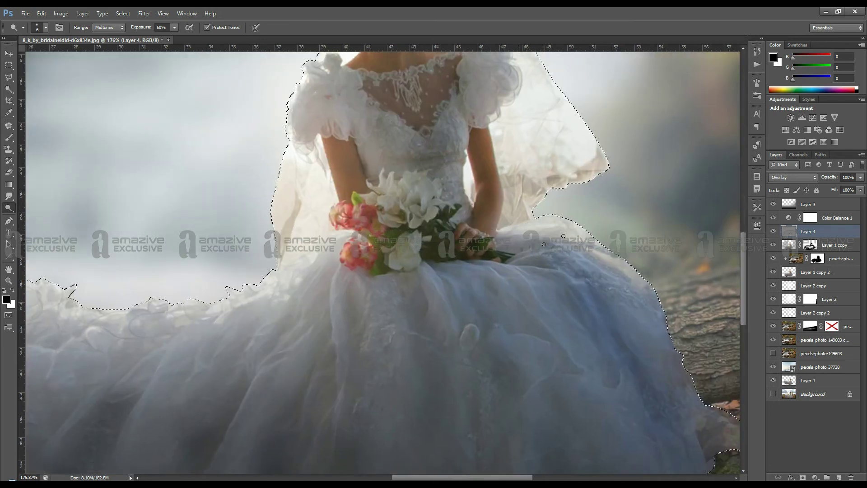
pyautogui.moveTo(563, 236)
pyautogui.mouseDown()
pyautogui.moveTo(450, 171)
pyautogui.moveTo(435, 193)
pyautogui.moveTo(427, 272)
pyautogui.moveTo(501, 273)
pyautogui.mouseUp()
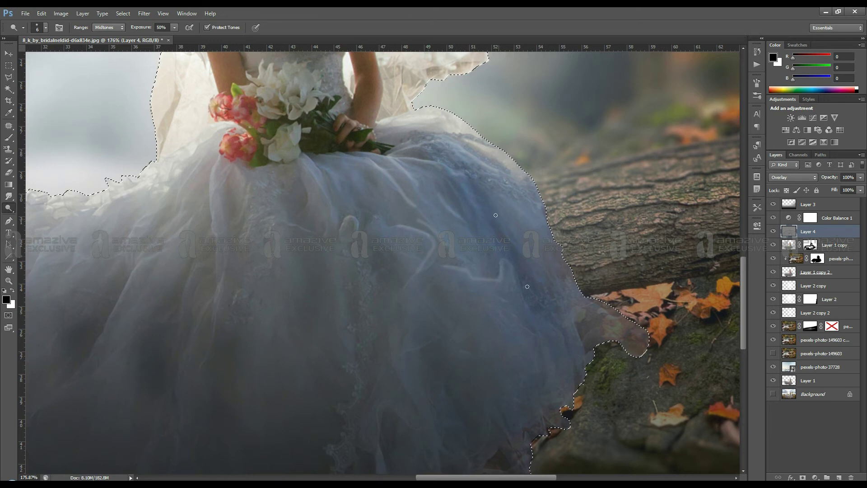
pyautogui.moveTo(496, 214); pyautogui.dragTo(512, 325)
pyautogui.hotkey('ctrl', '0')
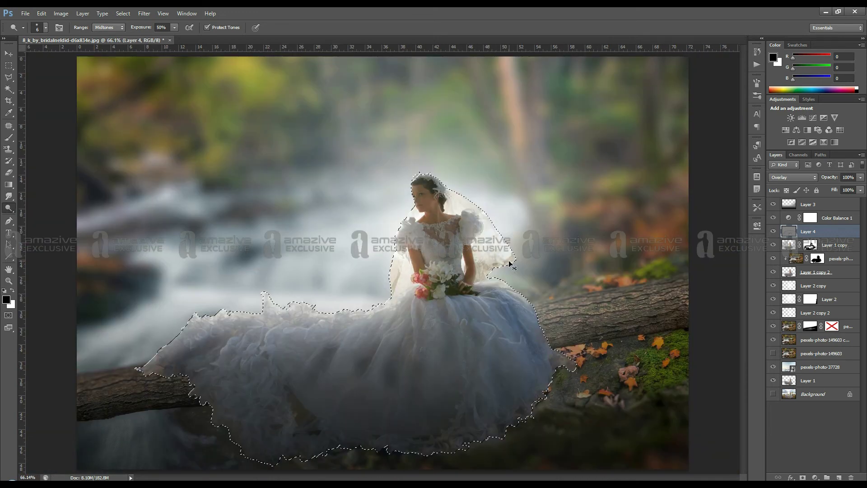
pyautogui.scroll(5, 293, 352)
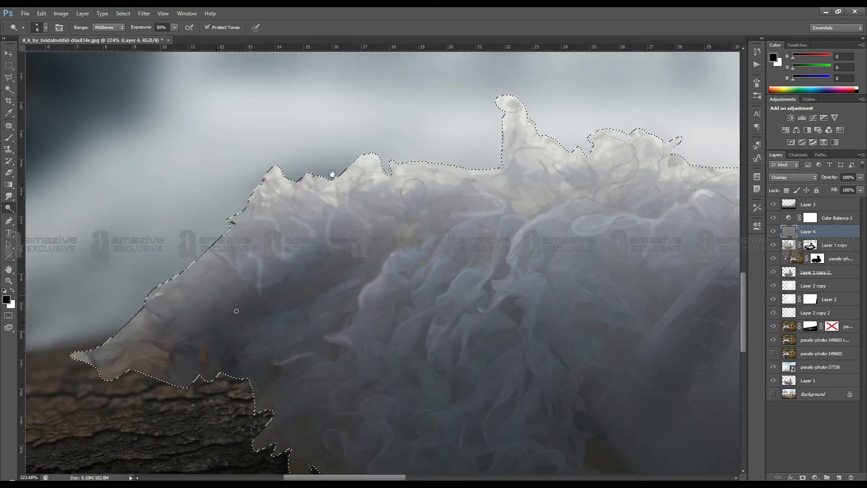
pyautogui.moveTo(332, 174); pyautogui.dragTo(474, 50)
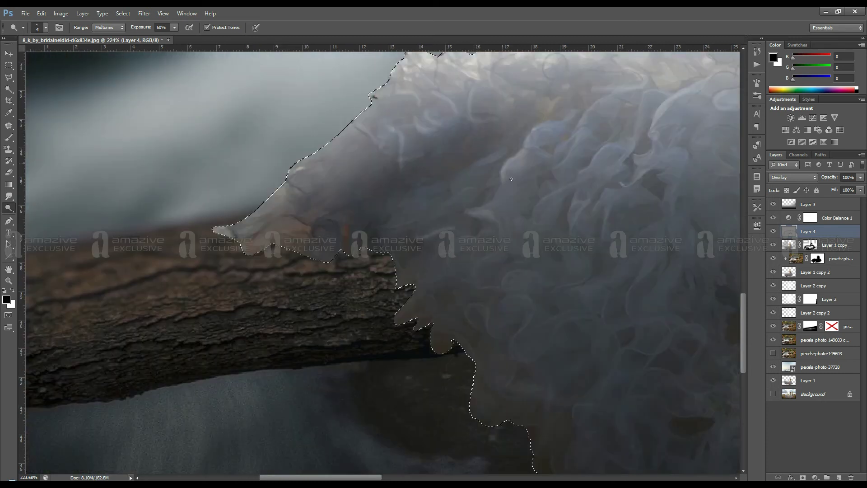
pyautogui.moveTo(511, 178)
pyautogui.mouseDown()
pyautogui.moveTo(303, 188)
pyautogui.moveTo(262, 260)
pyautogui.moveTo(224, 258)
pyautogui.mouseUp()
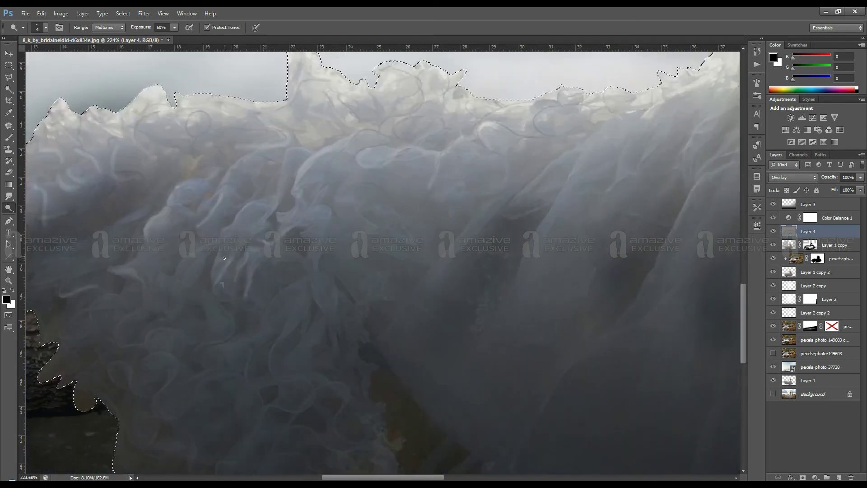
pyautogui.hotkey('ctrl', 'd')
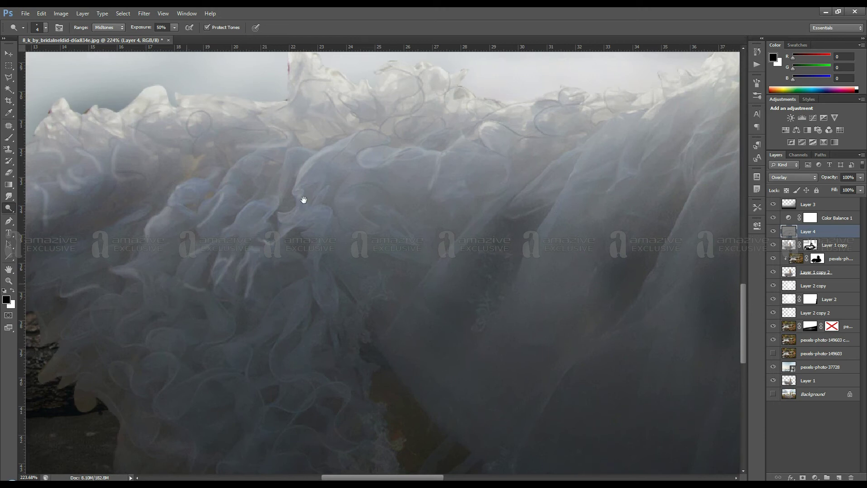
pyautogui.scroll(-5, 304, 199)
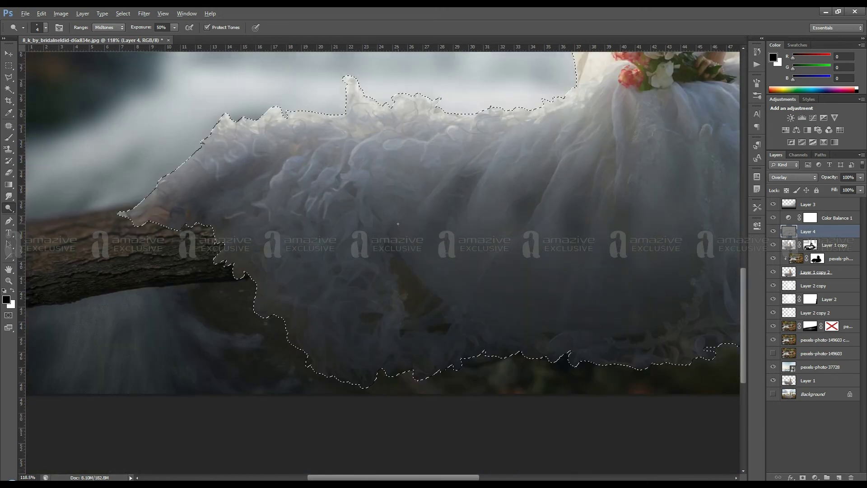
pyautogui.scroll(3, 398, 223)
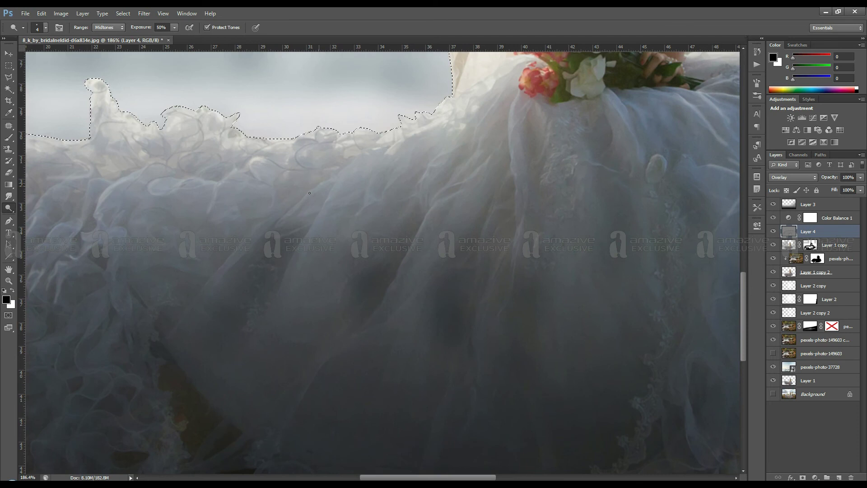
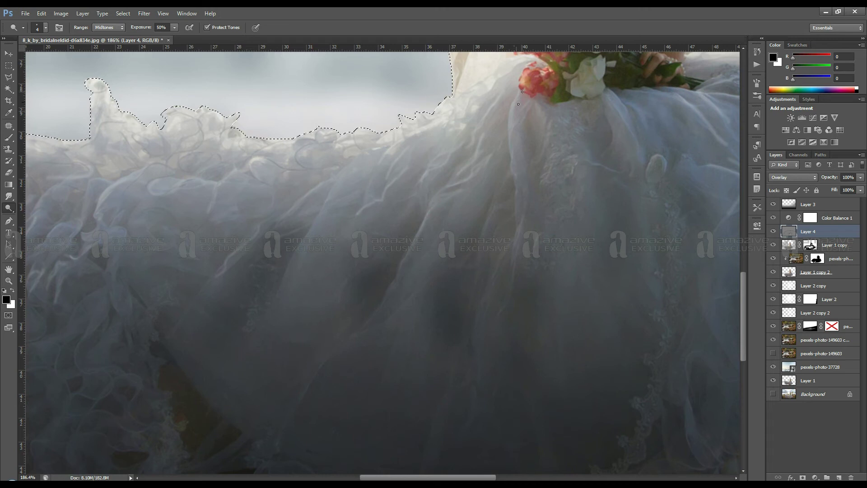
# Dodge a fold of the bride's dress to brighten it
pyautogui.moveTo(519, 104); pyautogui.dragTo(390, 302)
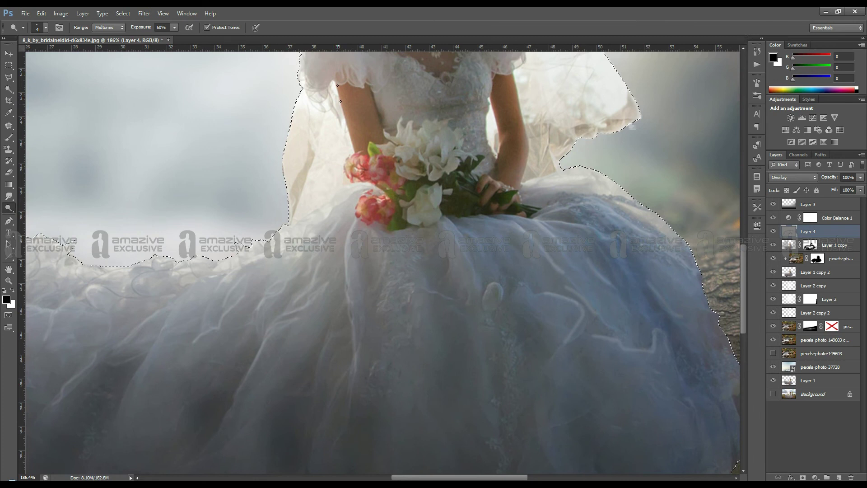
pyautogui.scroll(-5, 361, 155)
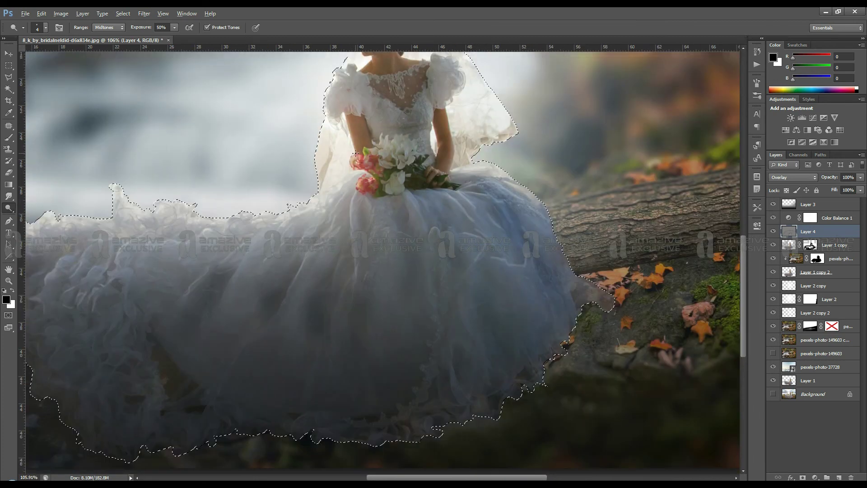
pyautogui.scroll(2, 353, 184)
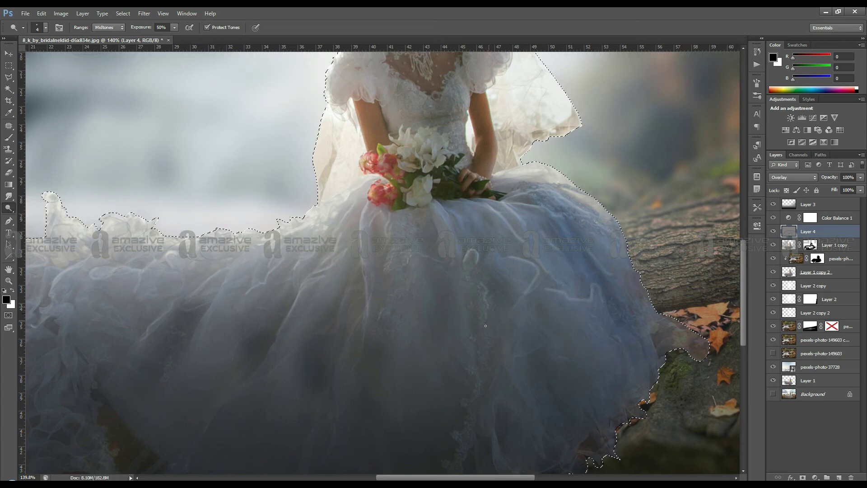
pyautogui.moveTo(409, 254); pyautogui.dragTo(440, 264)
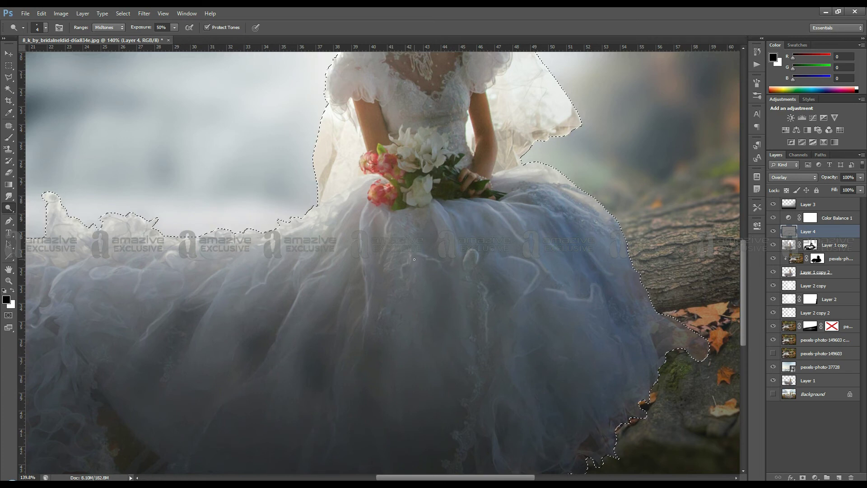
# Dodge the bride's hair and veil from ear to headpiece and along her jaw
pyautogui.hotkey('ctrl', '0')
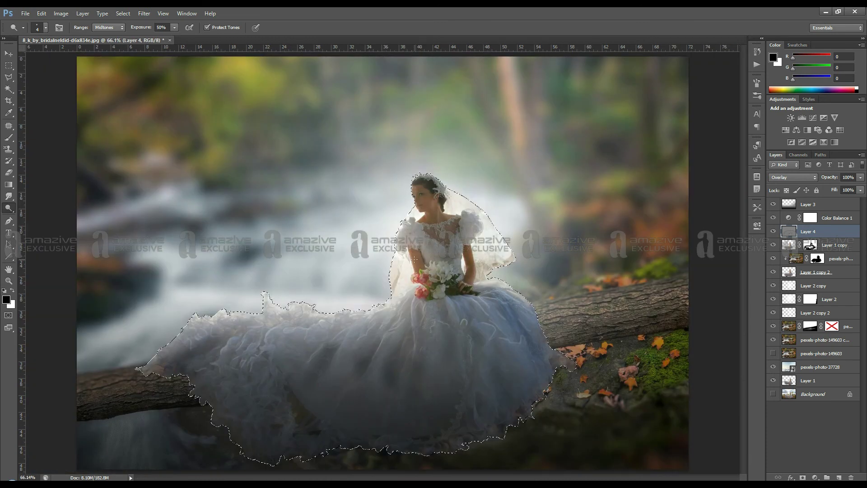
pyautogui.scroll(5, 423, 177)
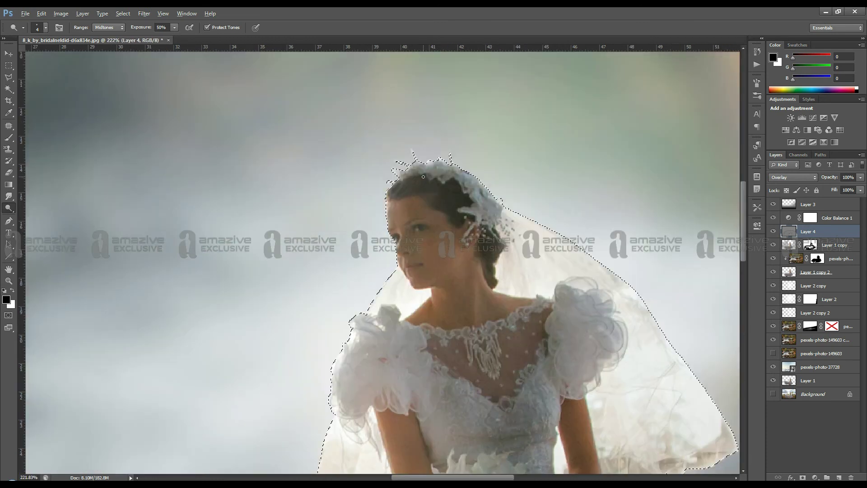
pyautogui.scroll(3, 423, 177)
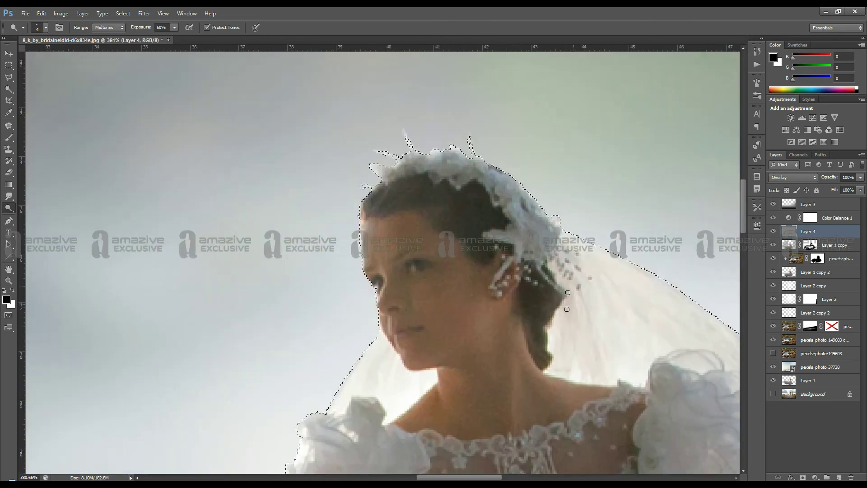
pyautogui.moveTo(567, 292); pyautogui.dragTo(476, 172)
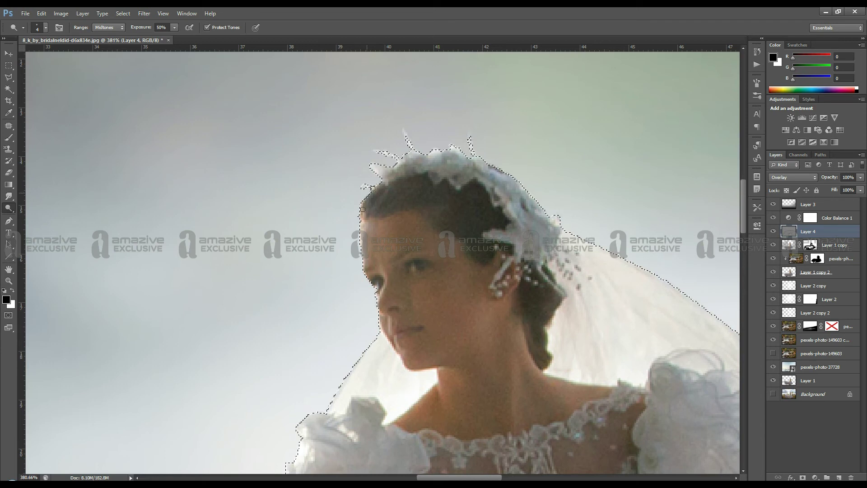
pyautogui.moveTo(363, 209); pyautogui.dragTo(344, 380)
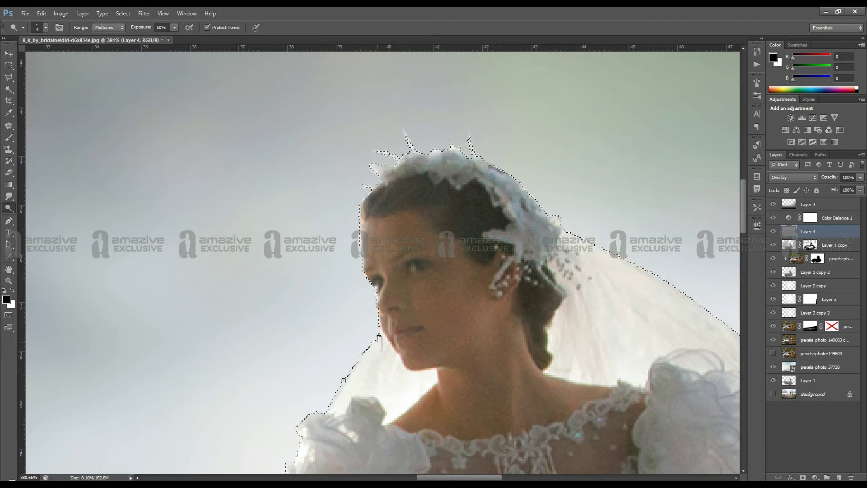
pyautogui.scroll(-5, 343, 381)
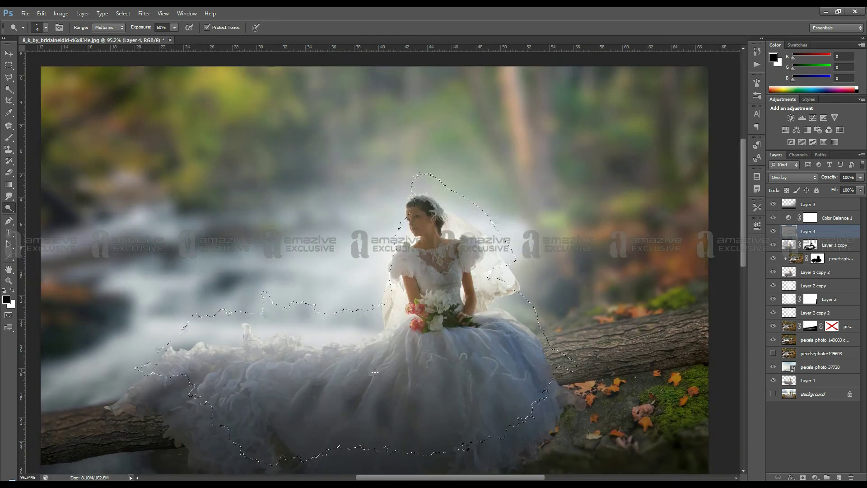
pyautogui.scroll(-2, 374, 372)
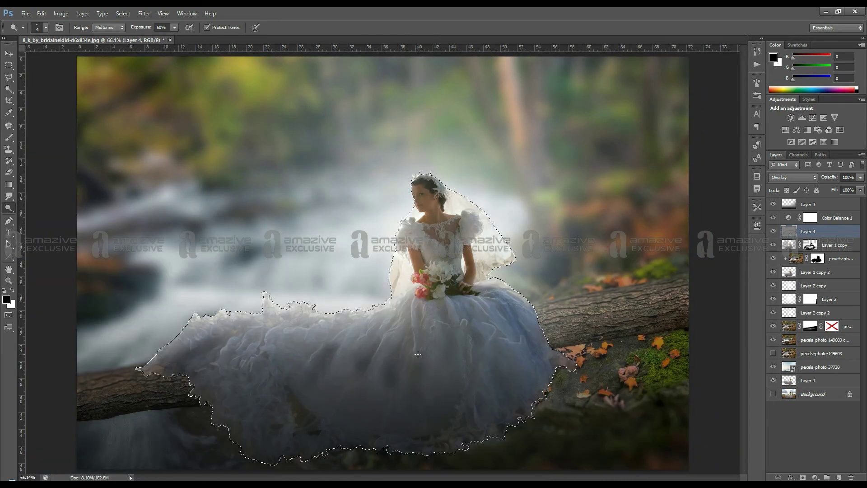
# Deselect the bride and ready the Smudge tool with a brush preset enlarged to size 80
pyautogui.hotkey('ctrl', 'd')
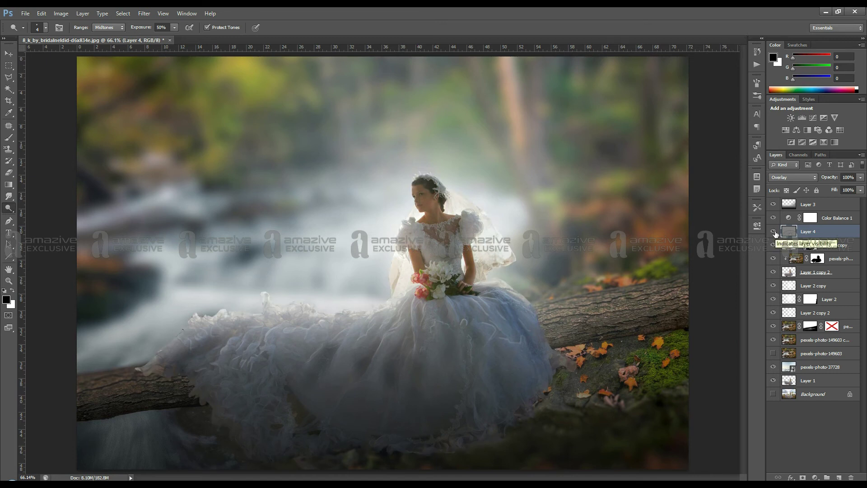
pyautogui.click(8, 199)
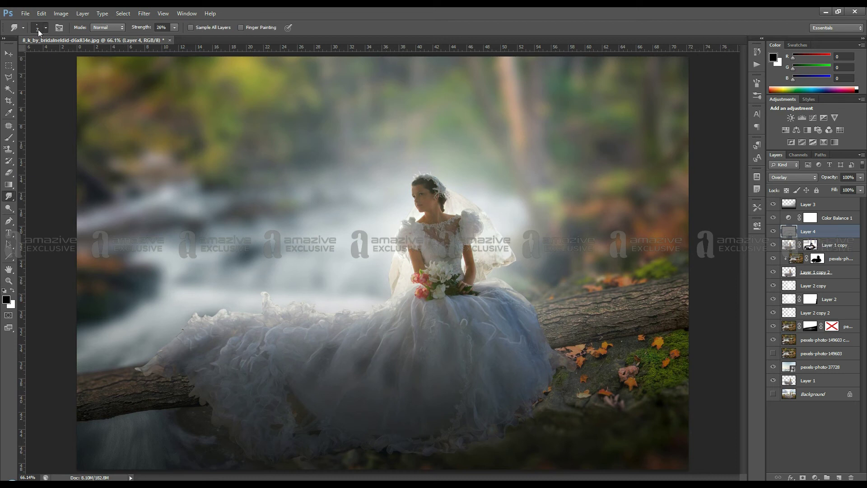
pyautogui.click(38, 28)
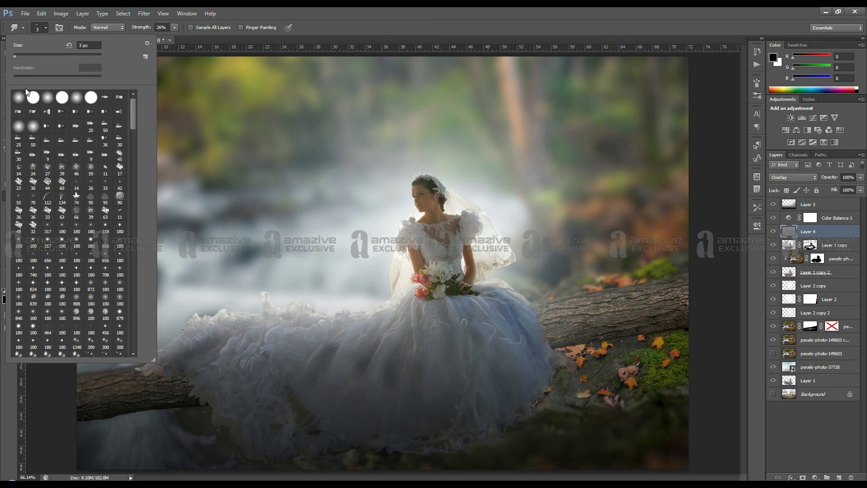
pyautogui.doubleClick(27, 92)
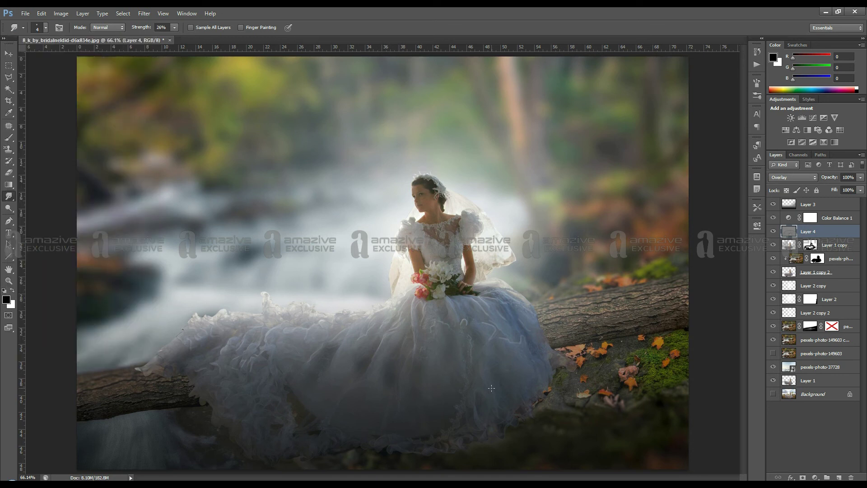
pyautogui.press(']')
pyautogui.press(']')
pyautogui.press(']')
# Add a Levels layer above Layer 1 copy 2 with the black point raised, then select Layer 4
pyautogui.click(815, 272)
pyautogui.click(814, 477)
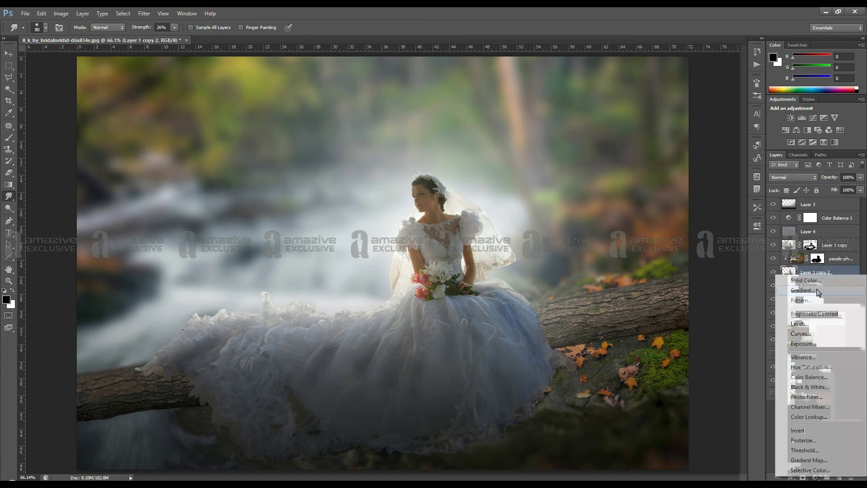
pyautogui.click(799, 324)
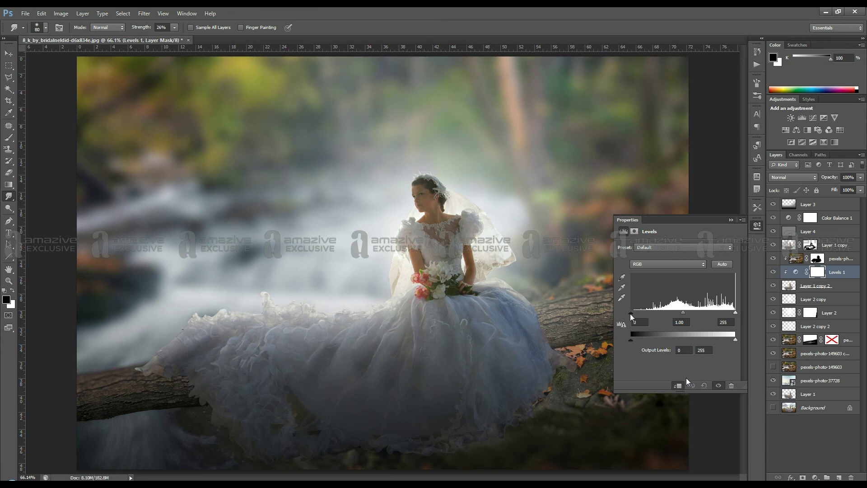
pyautogui.moveTo(630, 313)
pyautogui.mouseDown()
pyautogui.moveTo(645, 313)
pyautogui.moveTo(635, 314)
pyautogui.mouseUp()
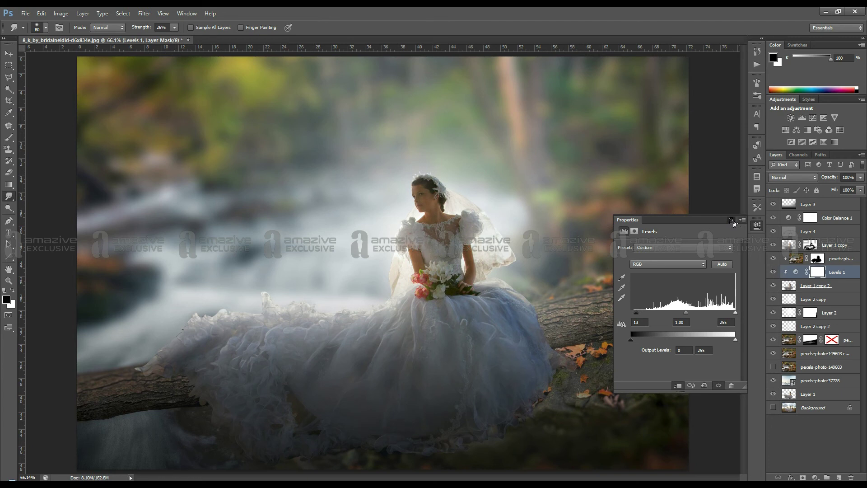
pyautogui.click(732, 221)
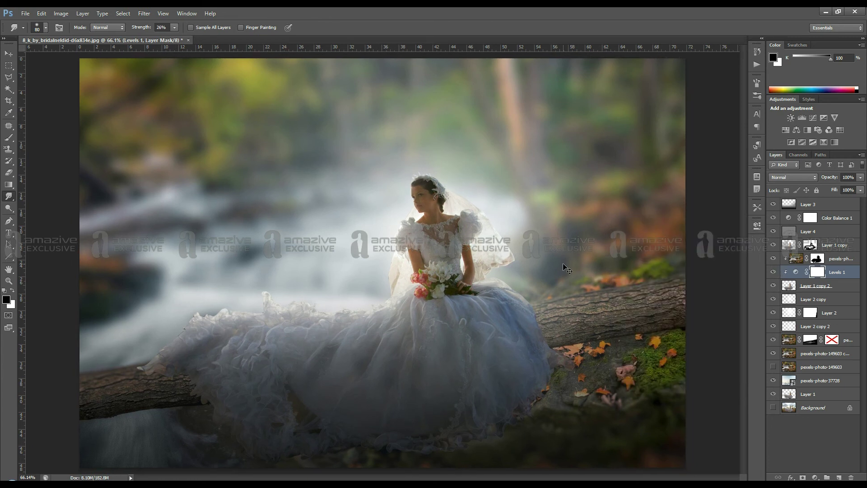
pyautogui.hotkey('ctrl', '-')
pyautogui.hotkey('ctrl', '-')
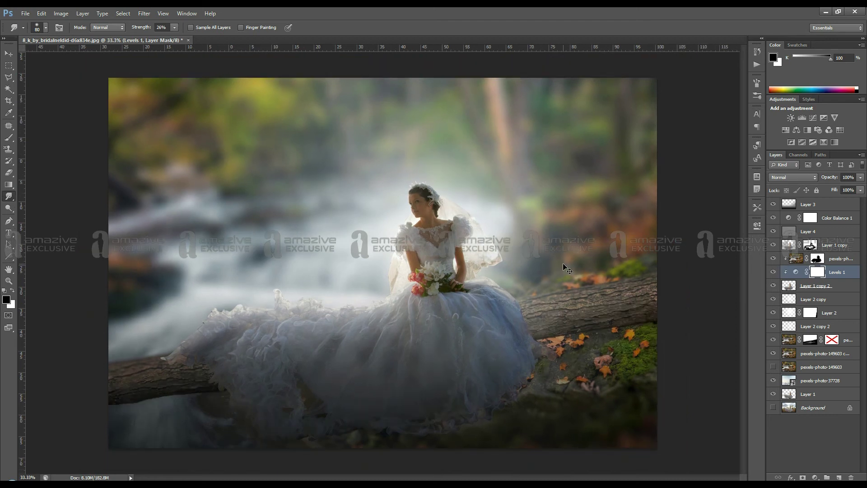
pyautogui.hotkey('ctrl', '+')
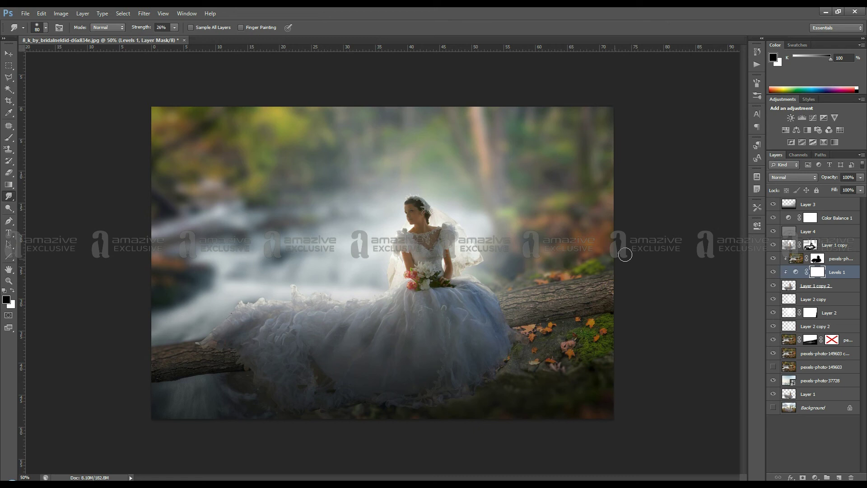
pyautogui.click(808, 231)
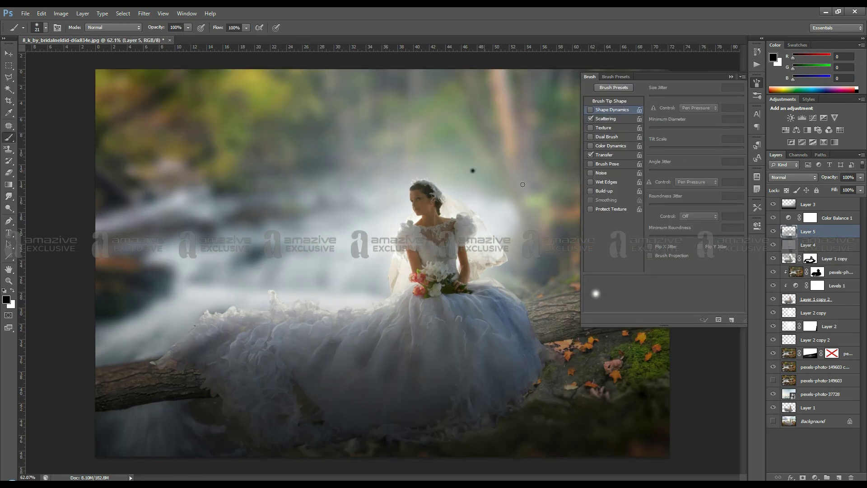
# Undo the stray dab, shrink the brush, and enable Shape Dynamics and wide Scattering
pyautogui.hotkey('ctrl', 'z')
pyautogui.press('[')
pyautogui.press('[')
pyautogui.press('[')
pyautogui.click(45, 27)
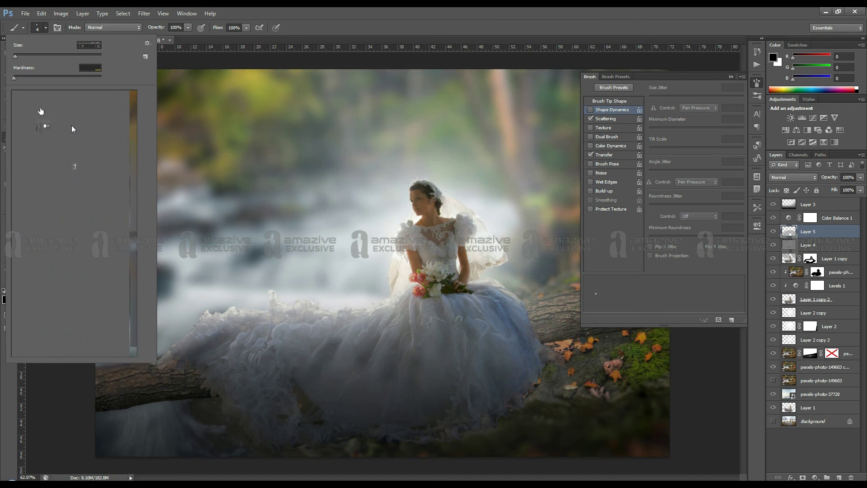
pyautogui.click(612, 110)
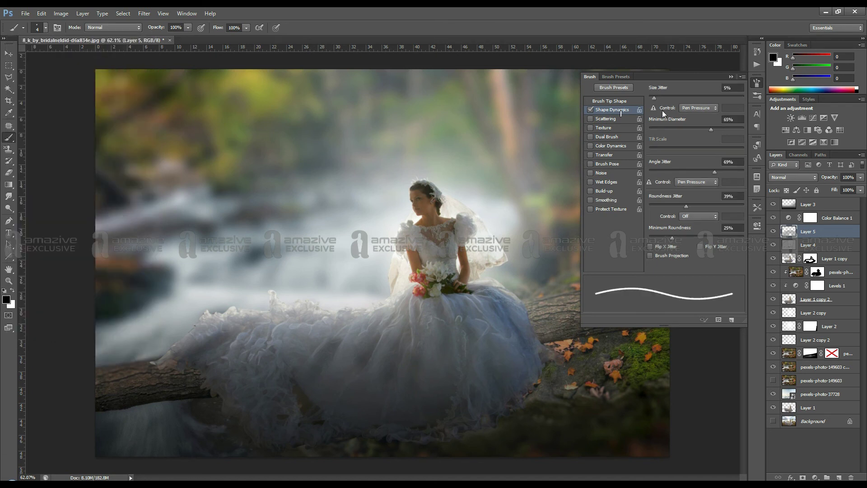
pyautogui.click(632, 119)
pyautogui.moveTo(649, 132); pyautogui.dragTo(699, 132)
pyautogui.moveTo(649, 97); pyautogui.dragTo(739, 97)
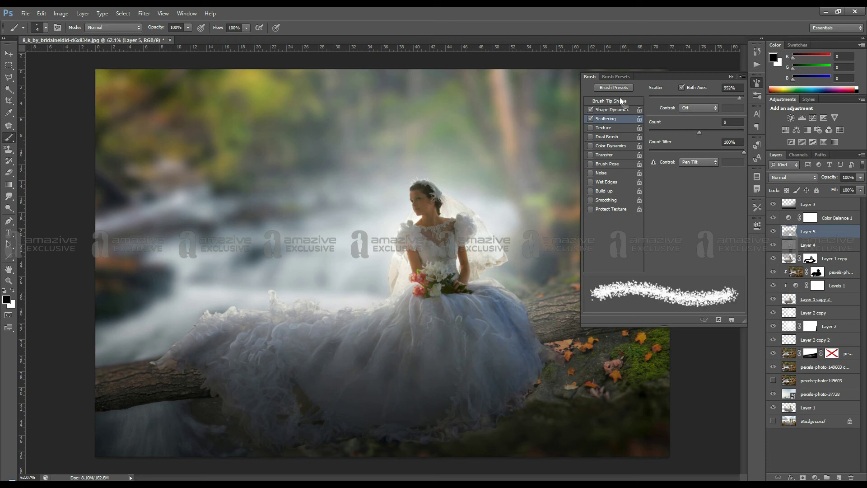
# Set Size Jitter 18%, Minimum Diameter 100%, Scattering Count 1, and enable Transfer
pyautogui.click(621, 102)
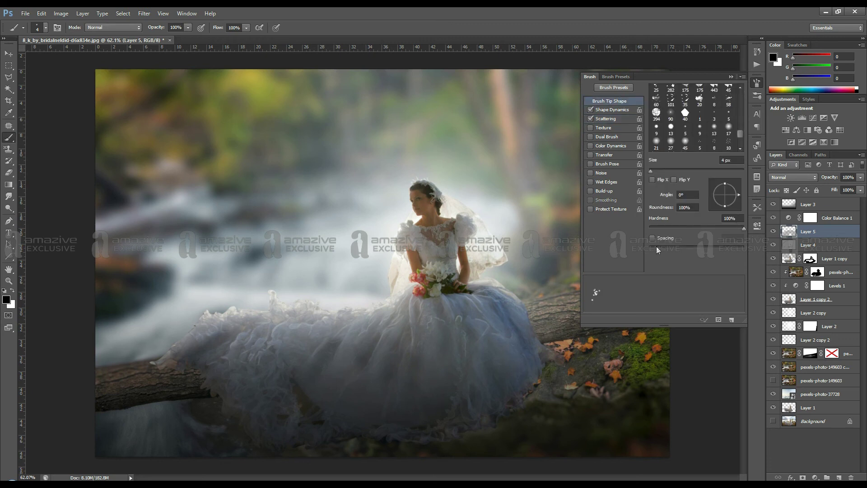
pyautogui.click(612, 110)
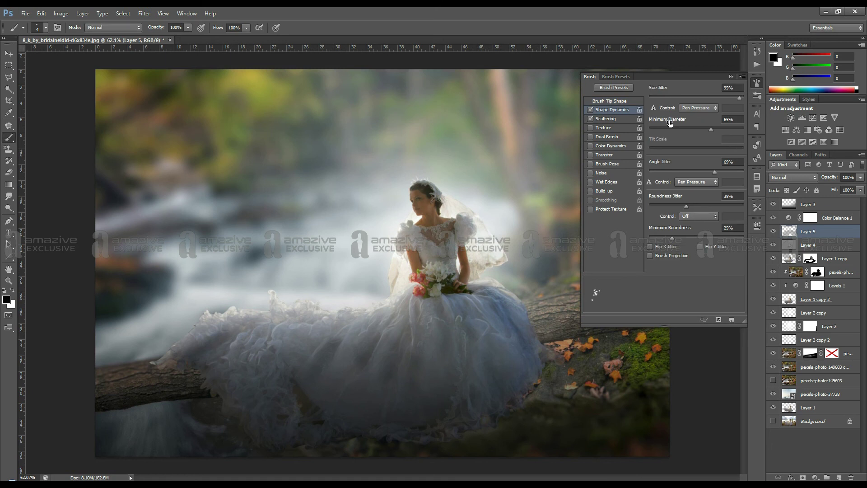
pyautogui.moveTo(670, 123); pyautogui.dragTo(704, 124)
pyautogui.moveTo(740, 98); pyautogui.dragTo(665, 97)
pyautogui.click(631, 119)
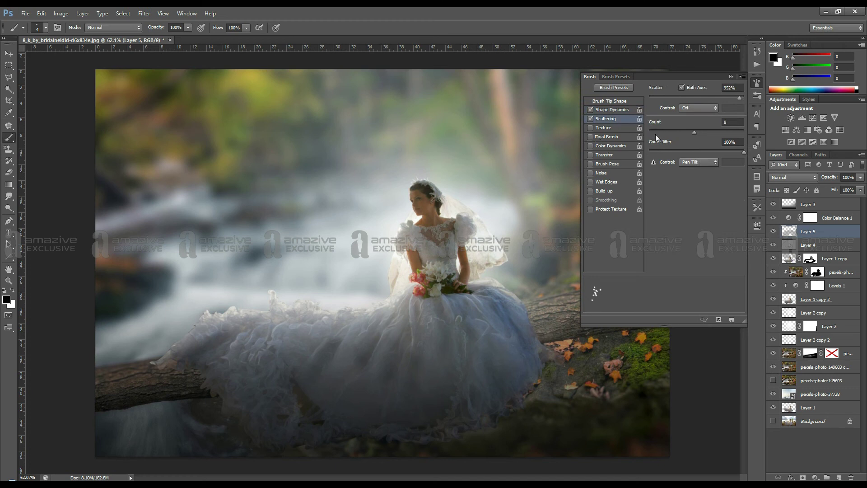
pyautogui.moveTo(654, 133); pyautogui.dragTo(613, 170)
pyautogui.click(607, 154)
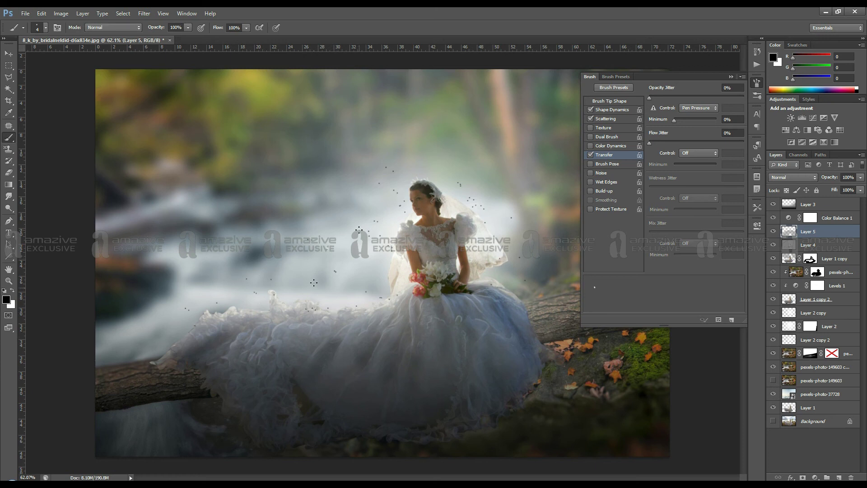
# Dab scattered dots around the bride's head and make them white with a Color Overlay
pyautogui.click(460, 178)
pyautogui.click(483, 192)
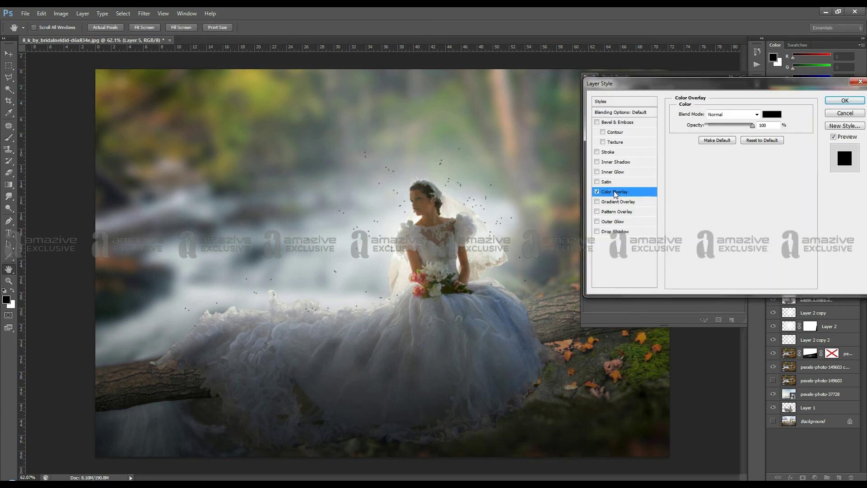
pyautogui.click(771, 115)
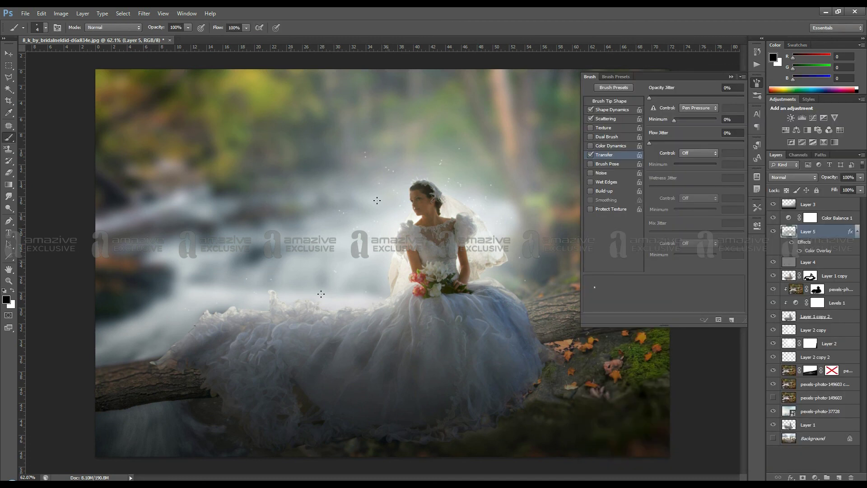
# Paint large soft bokeh dots at 29% opacity around the bride, undoing the last stroke
pyautogui.press(']')
pyautogui.press(']')
pyautogui.press(']')
pyautogui.press(']')
pyautogui.click(188, 27)
pyautogui.press('2')
pyautogui.press('9')
pyautogui.press(']')
pyautogui.press(']')
pyautogui.press(']')
pyautogui.click(243, 182)
pyautogui.click(286, 197)
pyautogui.click(318, 115)
pyautogui.click(512, 240)
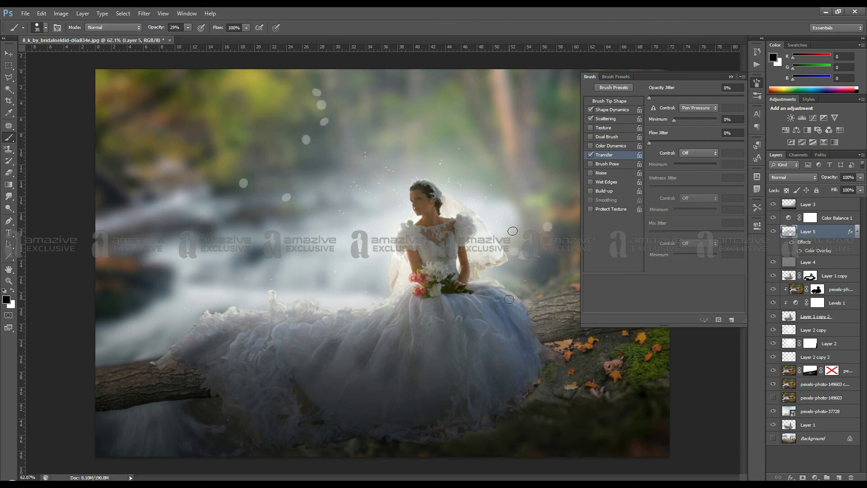
pyautogui.click(493, 189)
pyautogui.moveTo(424, 157); pyautogui.dragTo(393, 171)
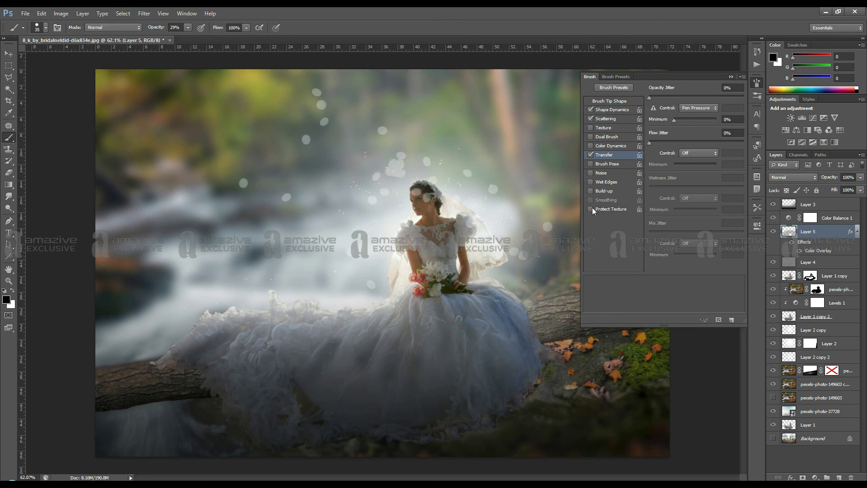
pyautogui.hotkey('ctrl', 'z')
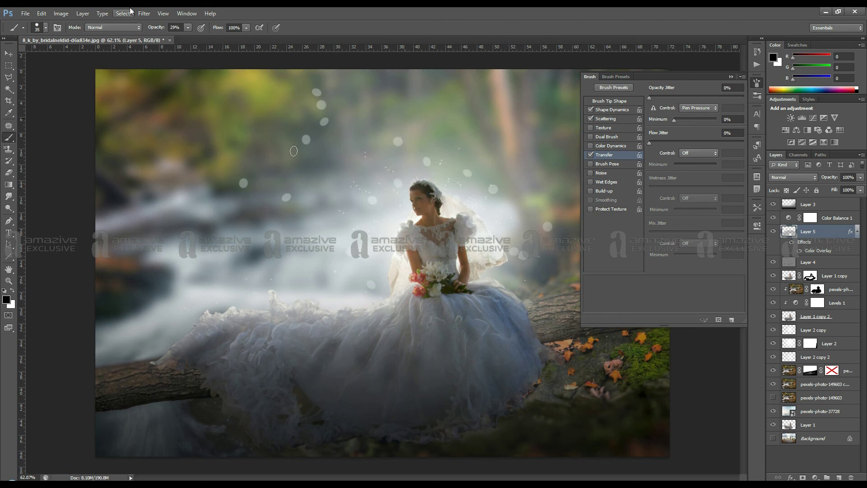
# Soften the bokeh with a Gaussian Blur and dab small sparkles beside the bride
pyautogui.hotkey('ctrl', 'alt', 'f')
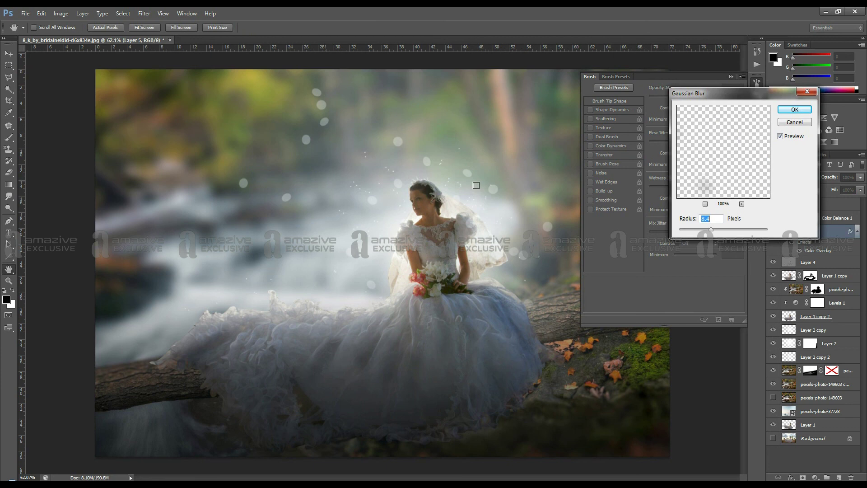
pyautogui.moveTo(711, 229); pyautogui.dragTo(685, 230)
pyautogui.moveTo(685, 229); pyautogui.dragTo(707, 230)
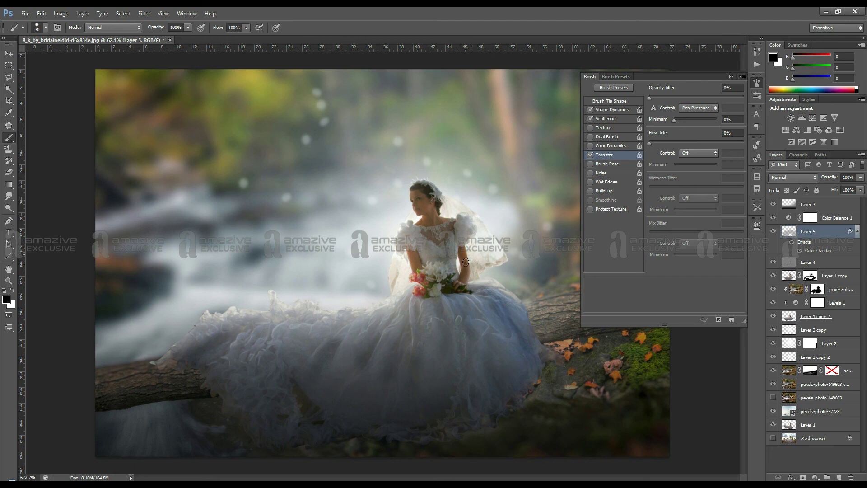
pyautogui.press('[')
pyautogui.press('[')
pyautogui.press('[')
pyautogui.click(369, 266)
# Move Layer 5 below Layer 1 copy 2 at 75% opacity, then select Color Balance 1
pyautogui.moveTo(812, 231); pyautogui.dragTo(835, 308)
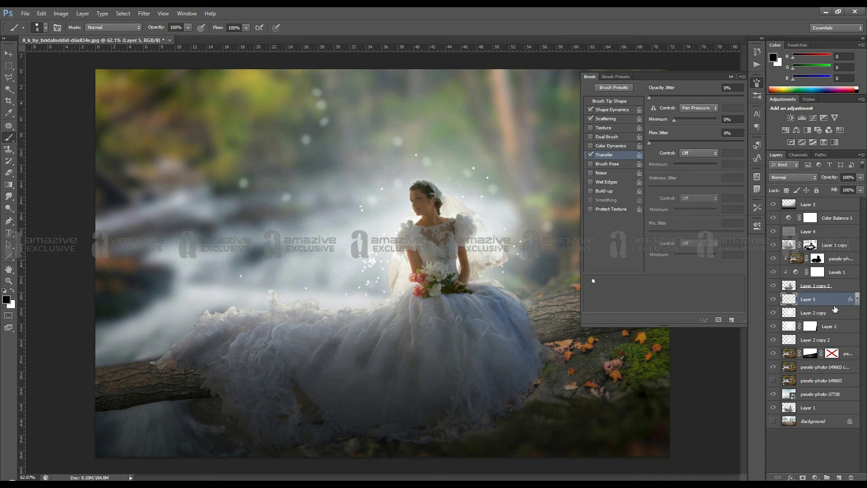
pyautogui.press('7')
pyautogui.press('5')
pyautogui.hotkey('ctrl', '-')
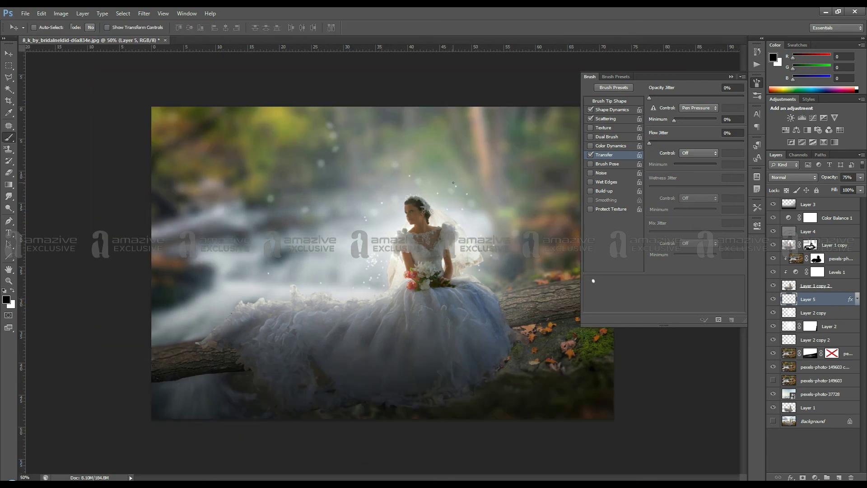
pyautogui.press('v')
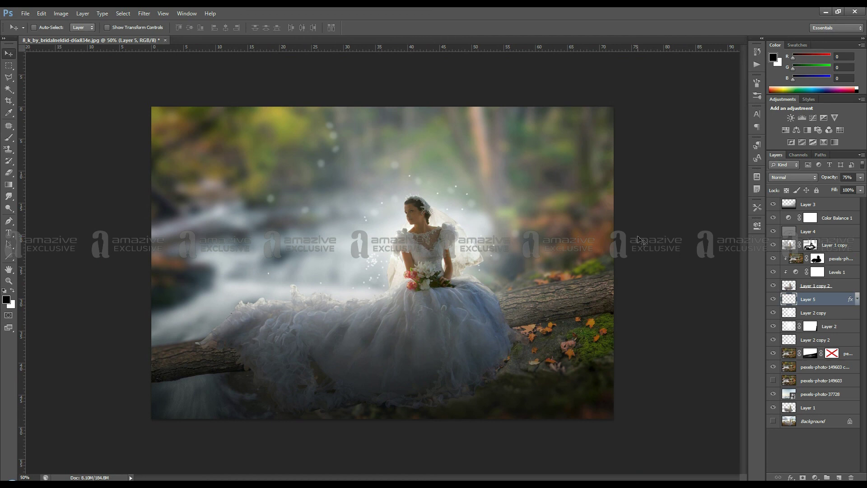
pyautogui.click(810, 217)
pyautogui.click(815, 478)
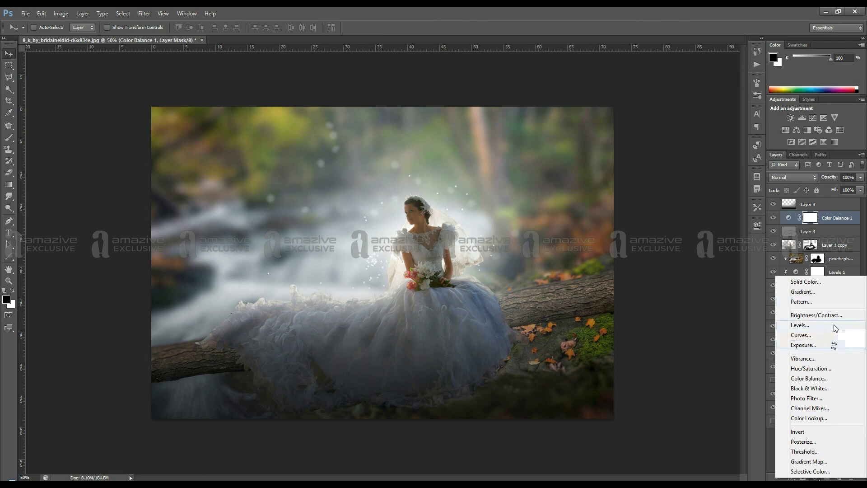
# Add a Color Balance layer shifting red to +7 and compare it on and off
pyautogui.click(827, 383)
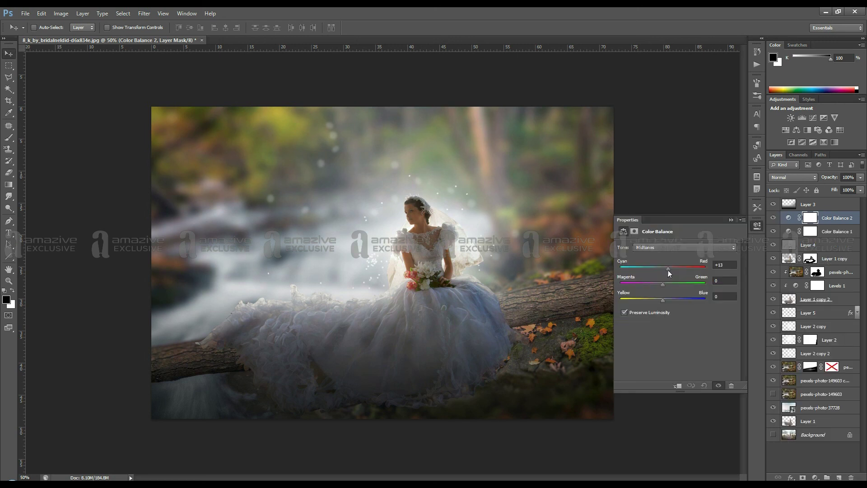
pyautogui.moveTo(668, 270)
pyautogui.mouseDown()
pyautogui.moveTo(669, 298)
pyautogui.moveTo(667, 285)
pyautogui.mouseUp()
pyautogui.click(731, 220)
pyautogui.click(772, 218)
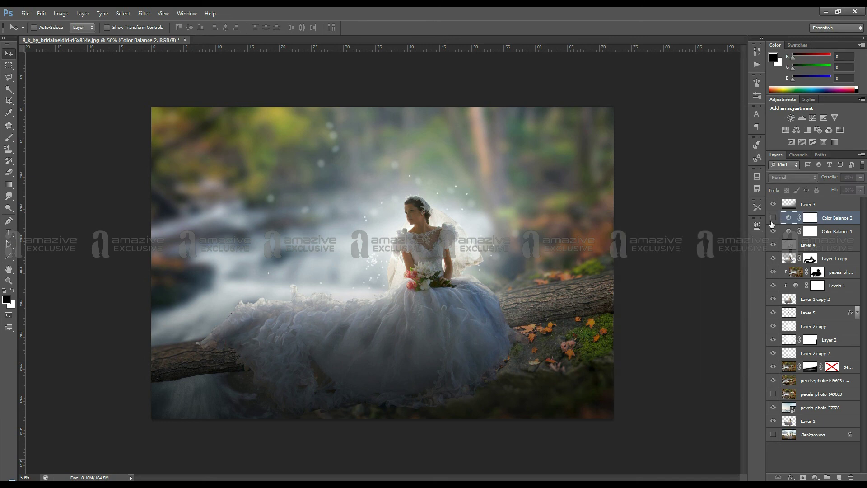
pyautogui.click(773, 219)
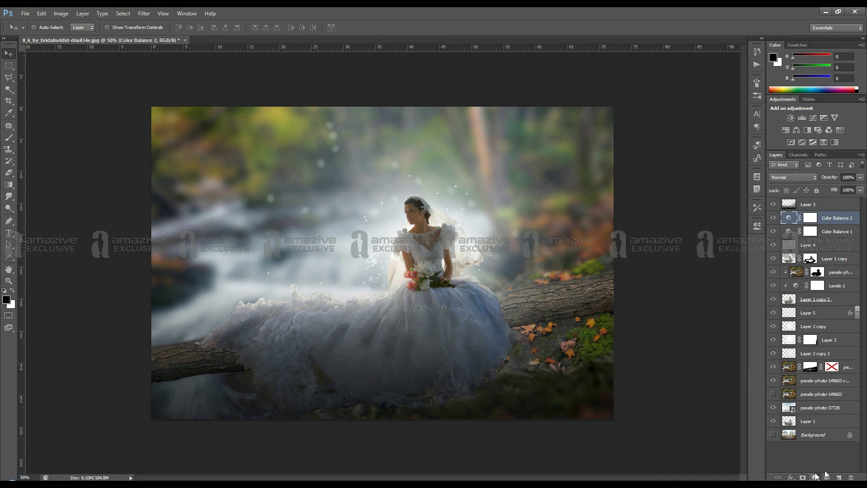
# Add a Levels layer with the white point lowered to about 217 to brighten highlights
pyautogui.click(815, 478)
pyautogui.click(831, 324)
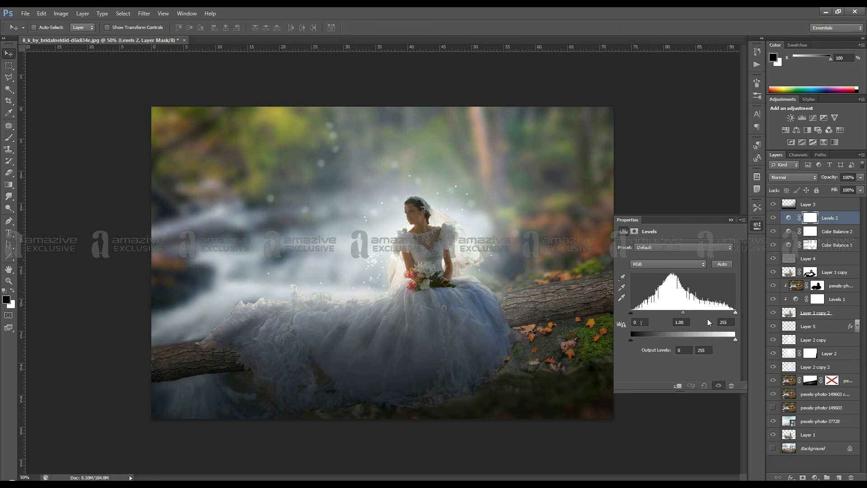
pyautogui.moveTo(735, 312); pyautogui.dragTo(719, 316)
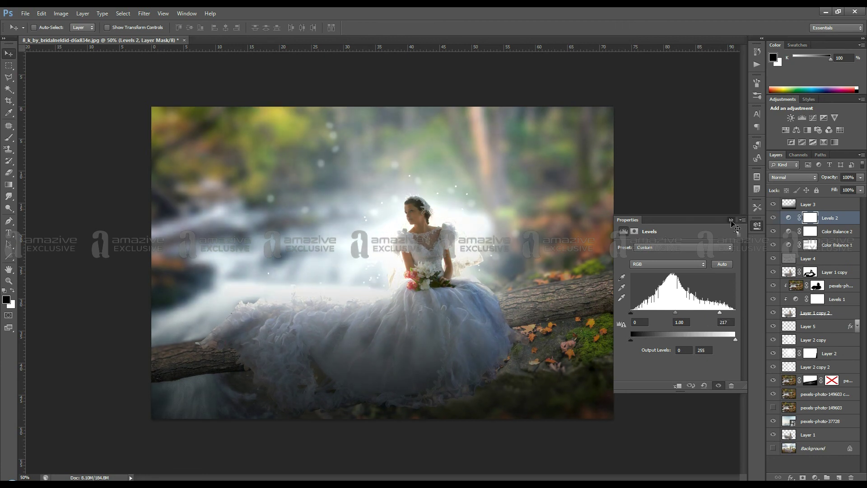
# Add a Curves layer sampled with the eyedropper and set it to 70% opacity
pyautogui.moveTo(813, 117); pyautogui.dragTo(807, 334)
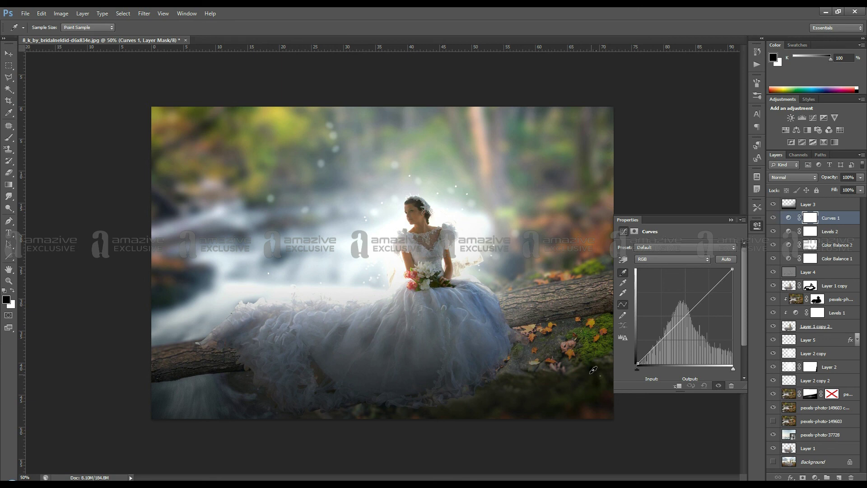
pyautogui.click(590, 373)
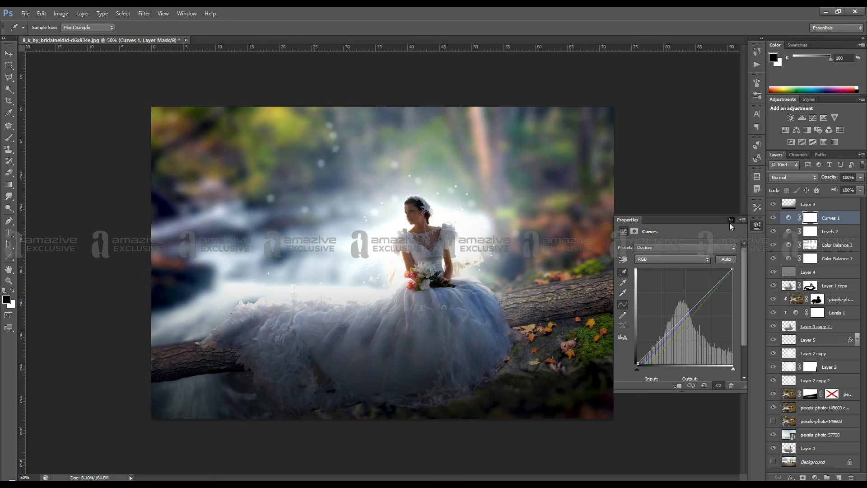
pyautogui.click(731, 220)
pyautogui.moveTo(860, 178); pyautogui.dragTo(847, 190)
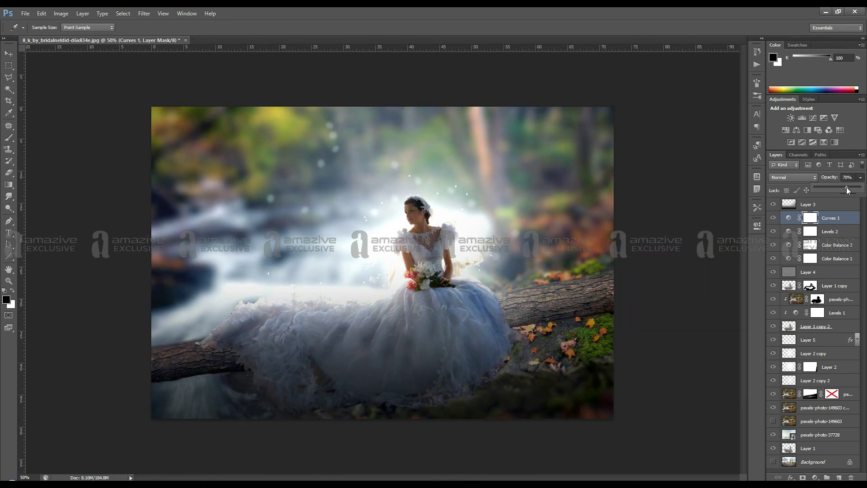
pyautogui.click(849, 218)
pyautogui.press('v')
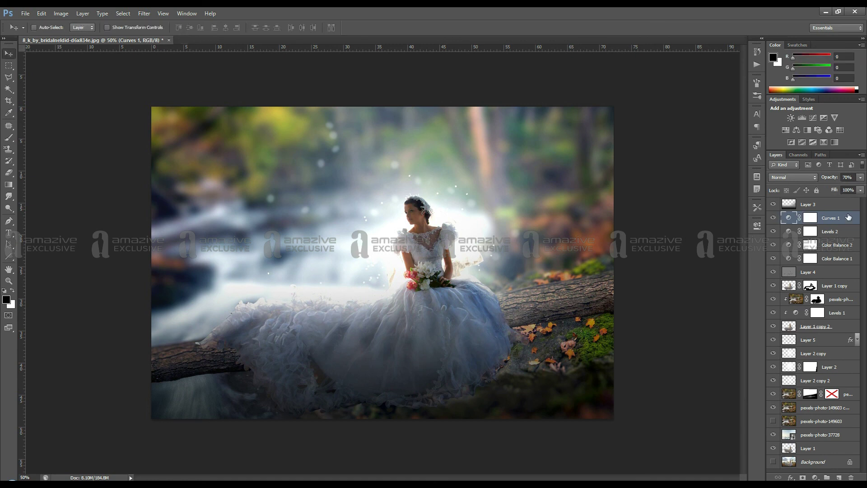
# Add a Brightness/Contrast layer with brightness raised slightly
pyautogui.click(815, 477)
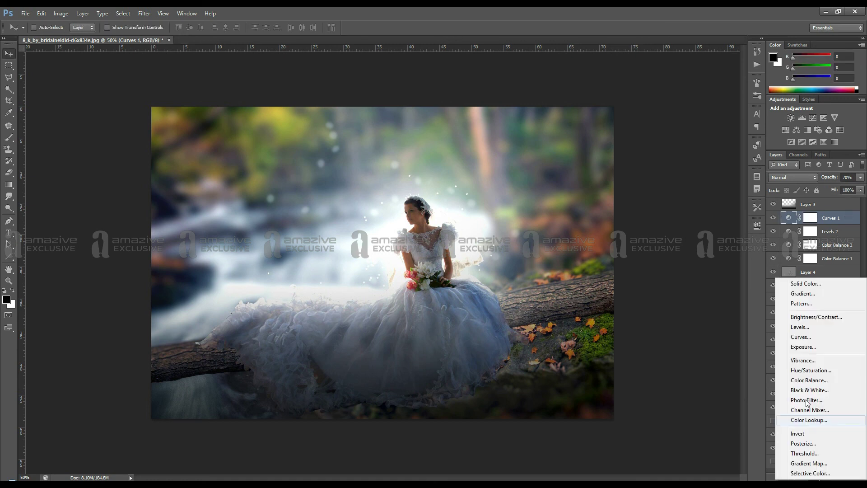
pyautogui.click(816, 316)
pyautogui.moveTo(677, 270); pyautogui.dragTo(690, 270)
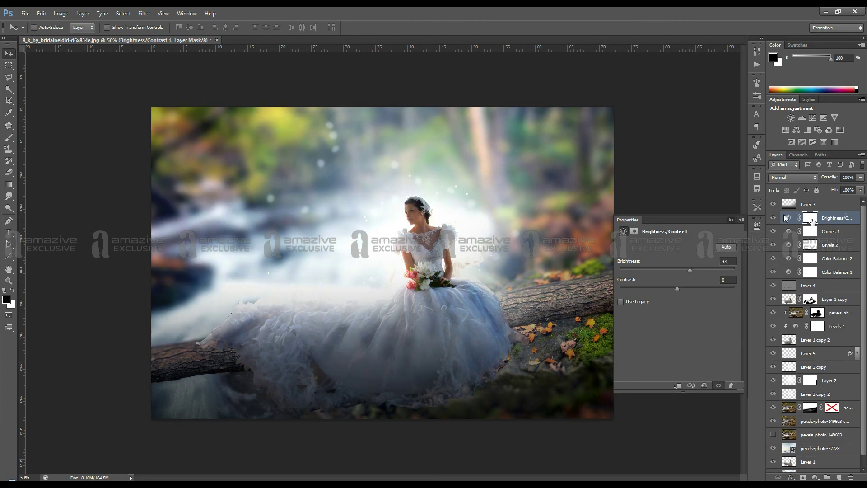
# Paint black on its mask with a large soft brush along the right and left edges
pyautogui.press('b')
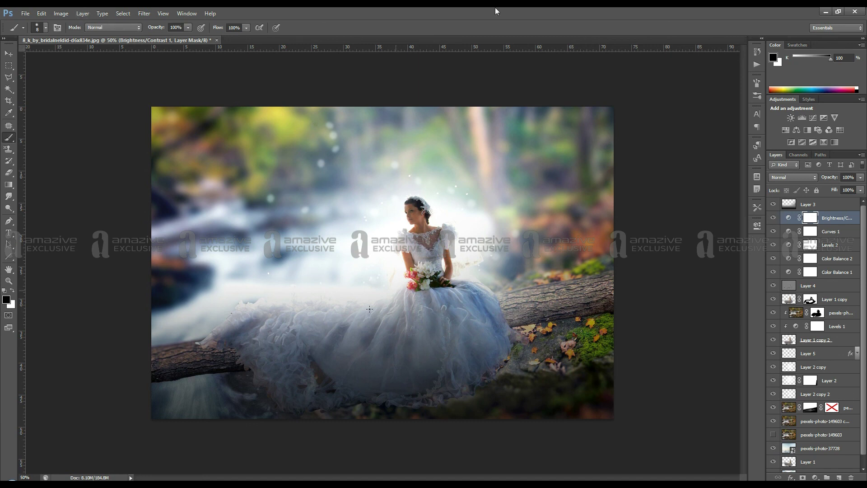
pyautogui.press(']')
pyautogui.press(']')
pyautogui.press(']')
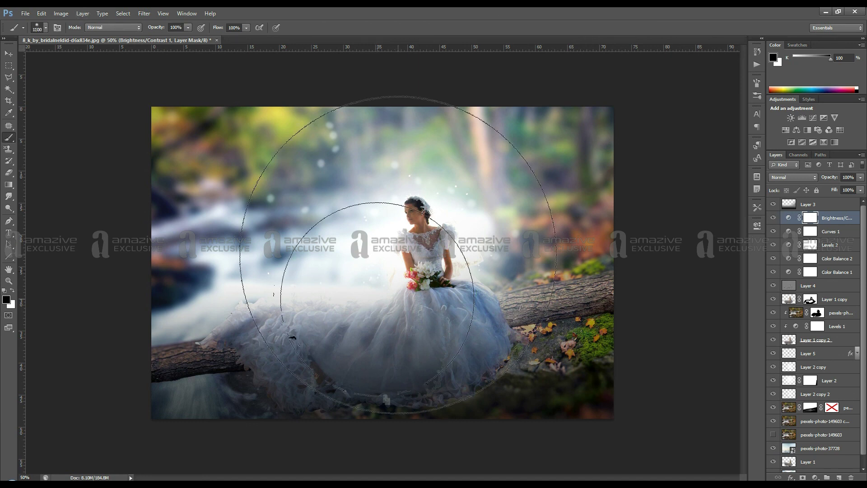
pyautogui.click(398, 254)
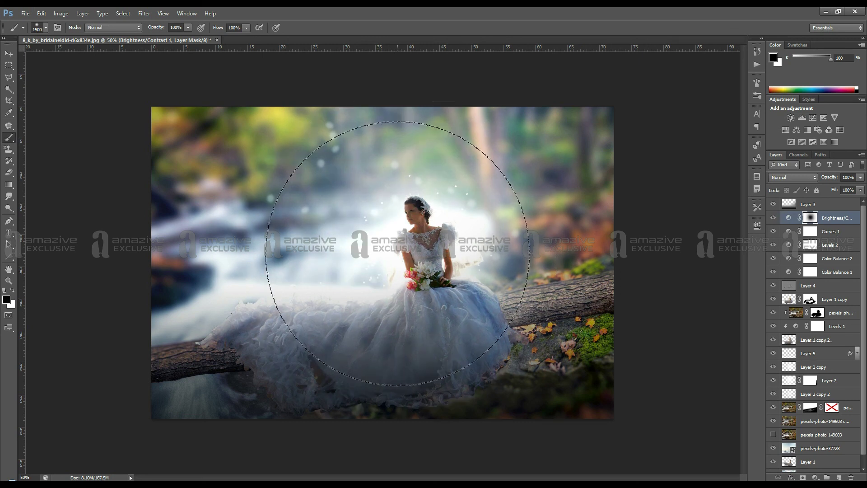
pyautogui.hotkey('ctrl', 'z')
pyautogui.press('[')
pyautogui.press('[')
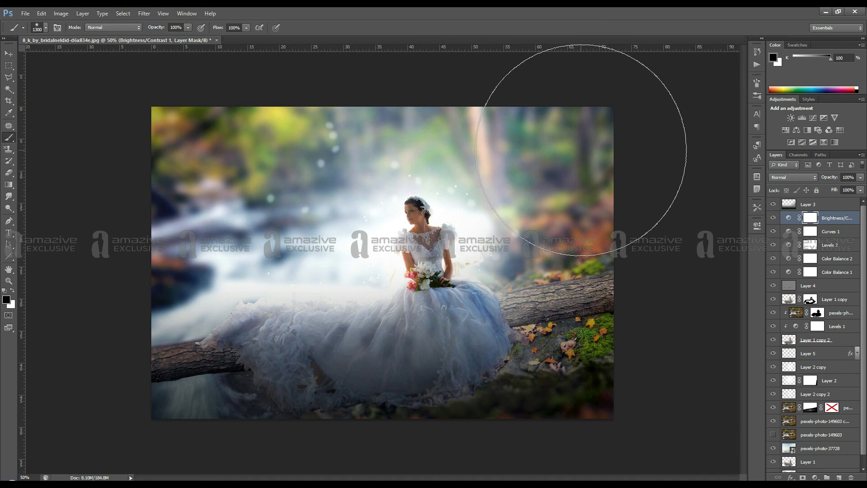
pyautogui.press('[')
pyautogui.press('[')
pyautogui.press('[')
pyautogui.moveTo(581, 150); pyautogui.dragTo(598, 411)
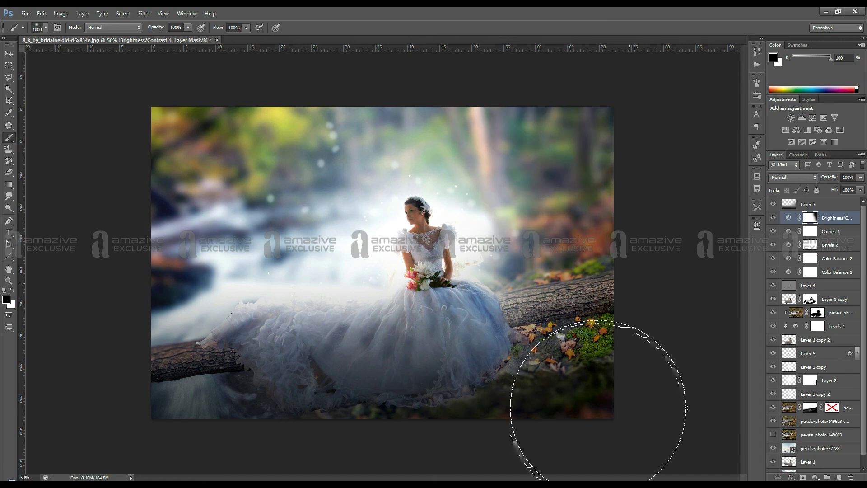
pyautogui.press('[')
pyautogui.press('[')
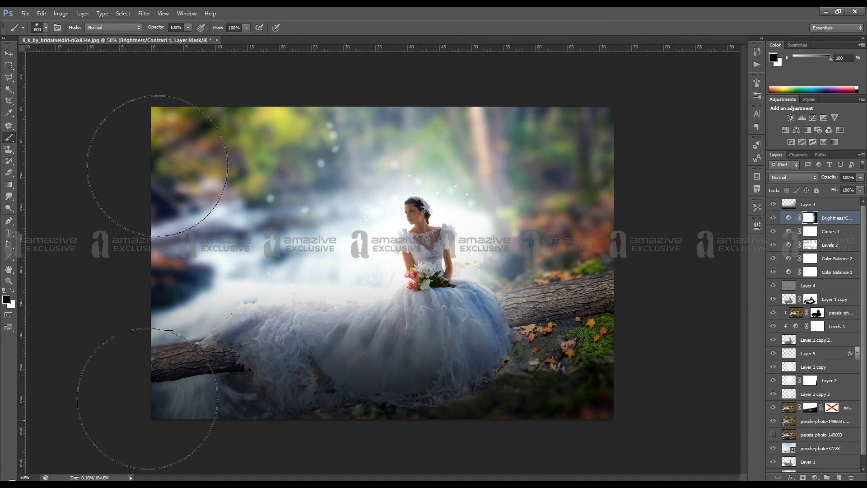
pyautogui.moveTo(158, 166); pyautogui.dragTo(185, 131)
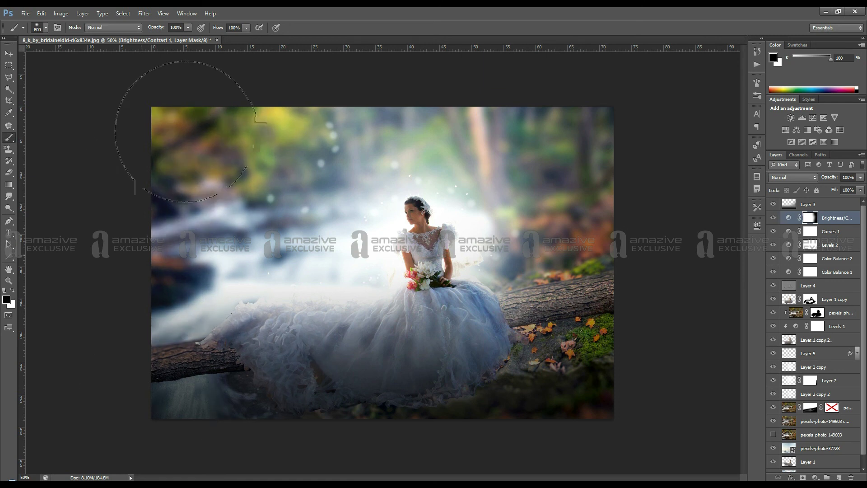
# Toggle the brightening and curves adjustments to compare the grading
pyautogui.click(772, 218)
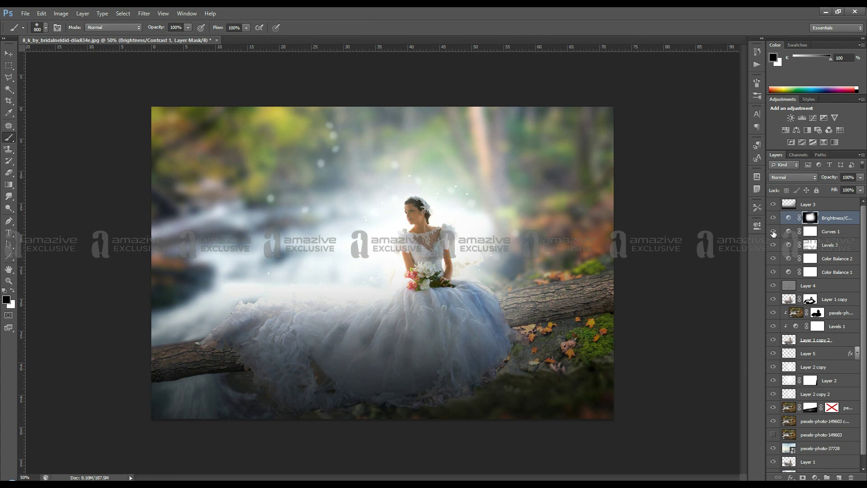
pyautogui.click(773, 231)
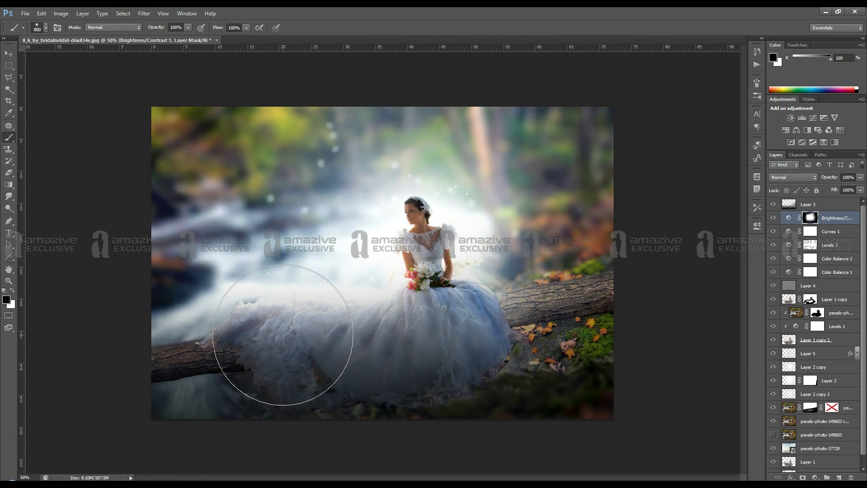
pyautogui.press('v')
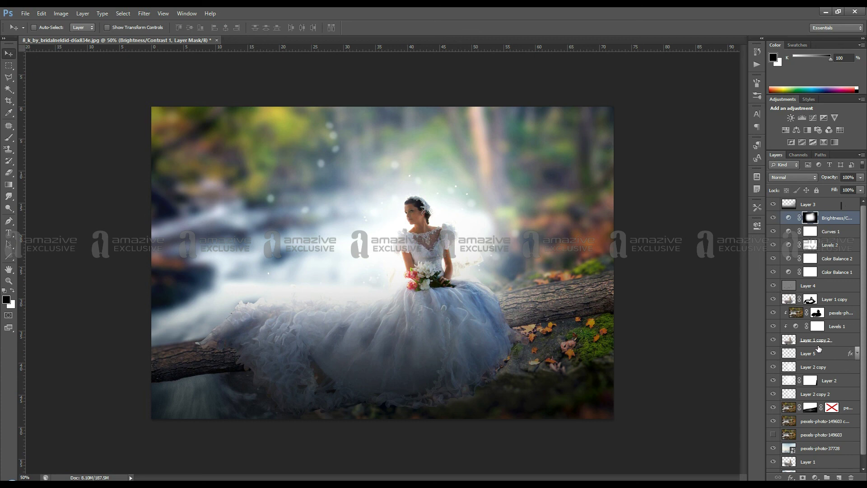
pyautogui.moveTo(818, 346); pyautogui.dragTo(824, 457)
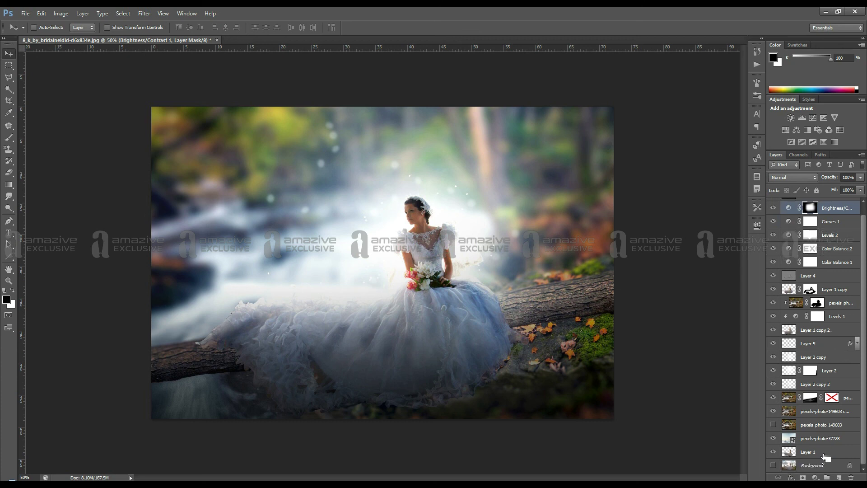
# Group all layers, duplicate and merge the group, then copy the merged layer
pyautogui.keyDown('shift'); pyautogui.click(836, 438); pyautogui.keyUp('shift')
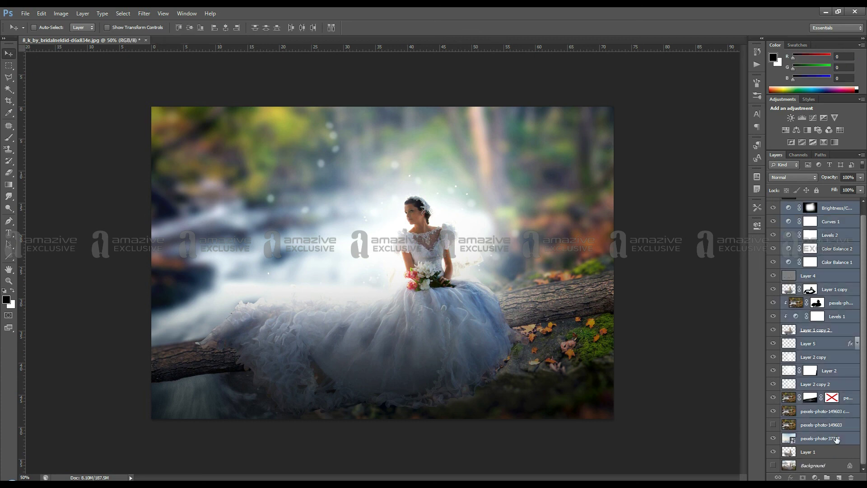
pyautogui.hotkey('ctrl', 'g')
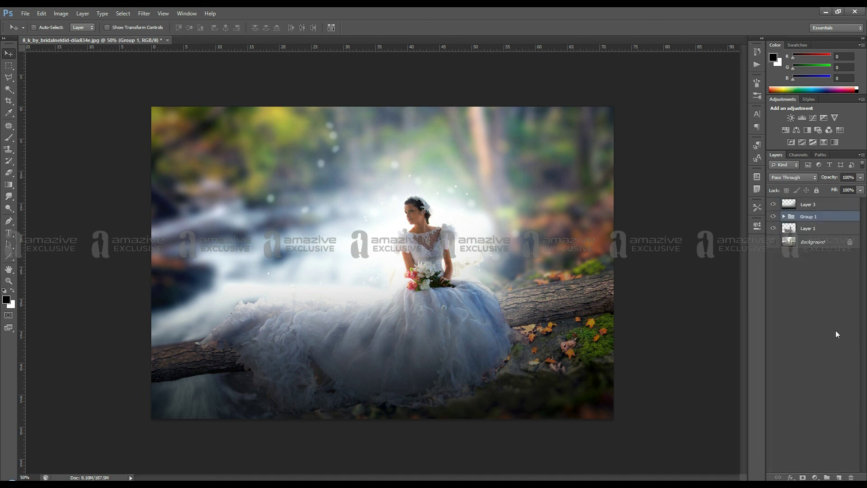
pyautogui.hotkey('ctrl', 'j')
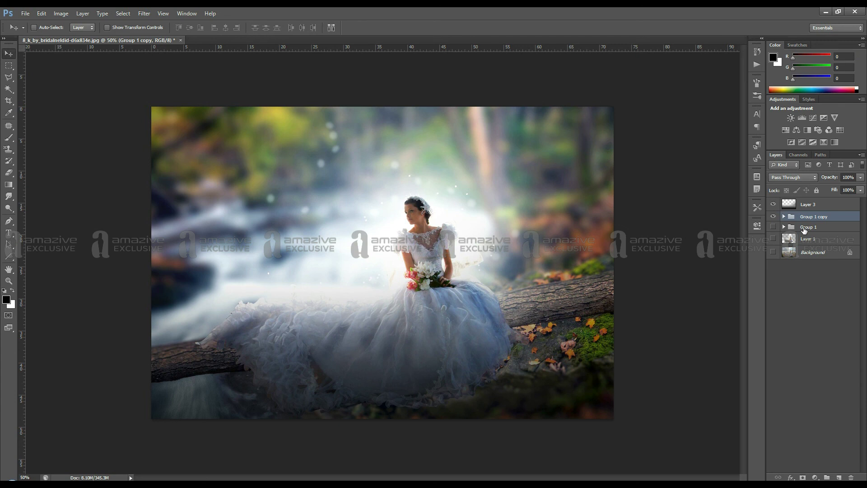
pyautogui.hotkey('ctrl', 'e')
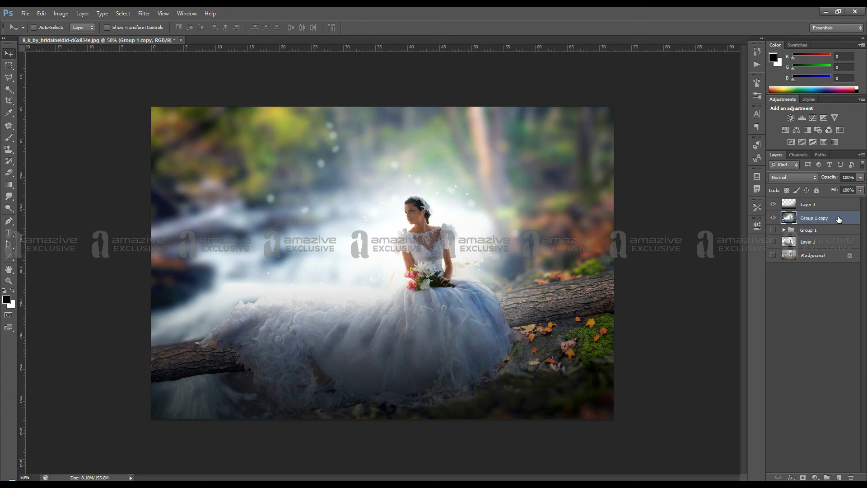
pyautogui.hotkey('ctrl', 'j')
pyautogui.click(144, 13)
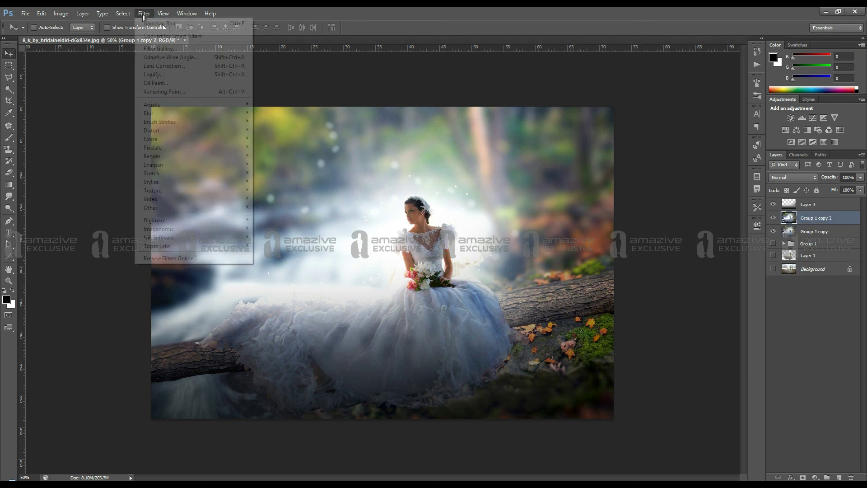
pyautogui.moveTo(148, 113)
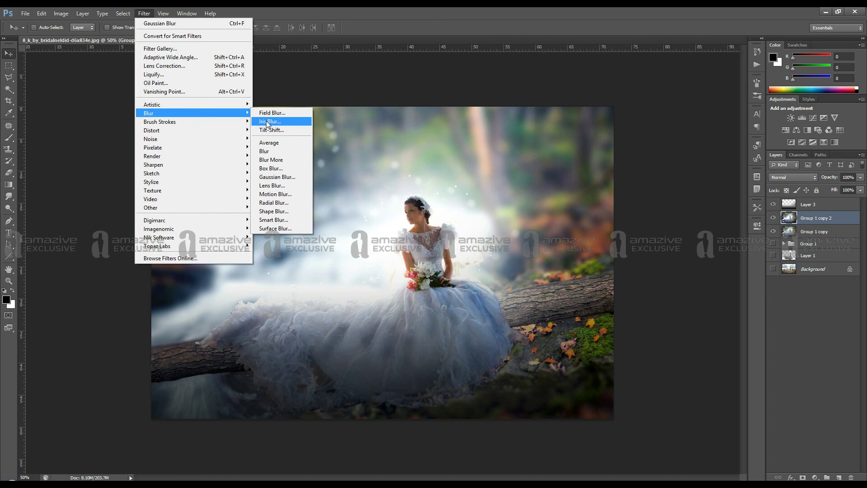
# Apply an Iris Blur with its ellipse widened, tilted and centred on the bride, then duplicate the layer
pyautogui.click(268, 122)
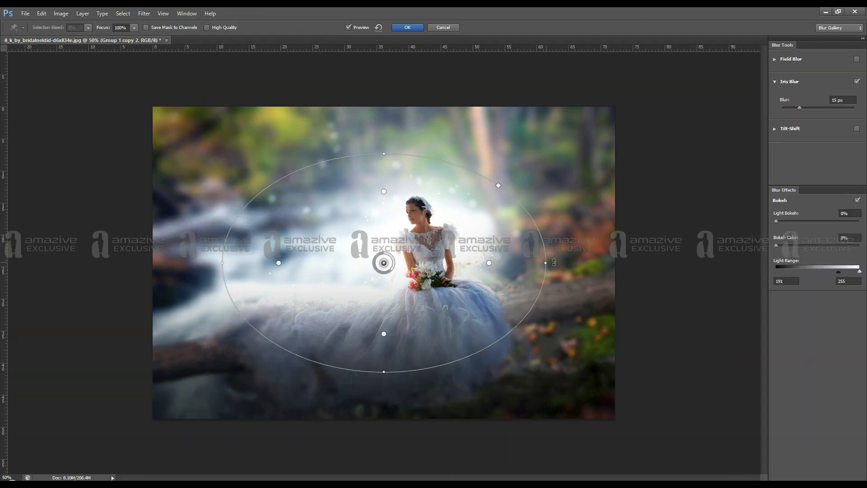
pyautogui.moveTo(554, 262); pyautogui.dragTo(567, 262)
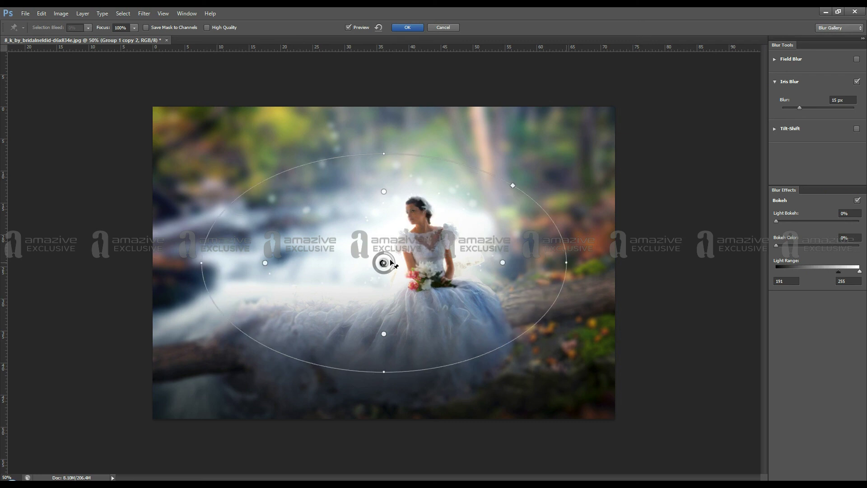
pyautogui.moveTo(391, 263); pyautogui.dragTo(417, 253)
pyautogui.moveTo(598, 301); pyautogui.dragTo(583, 333)
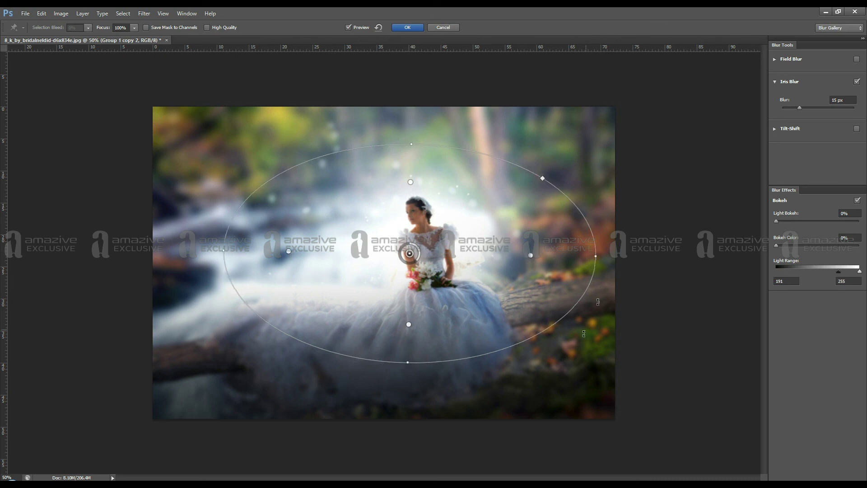
pyautogui.moveTo(597, 301)
pyautogui.mouseDown()
pyautogui.moveTo(584, 349)
pyautogui.moveTo(592, 340)
pyautogui.mouseUp()
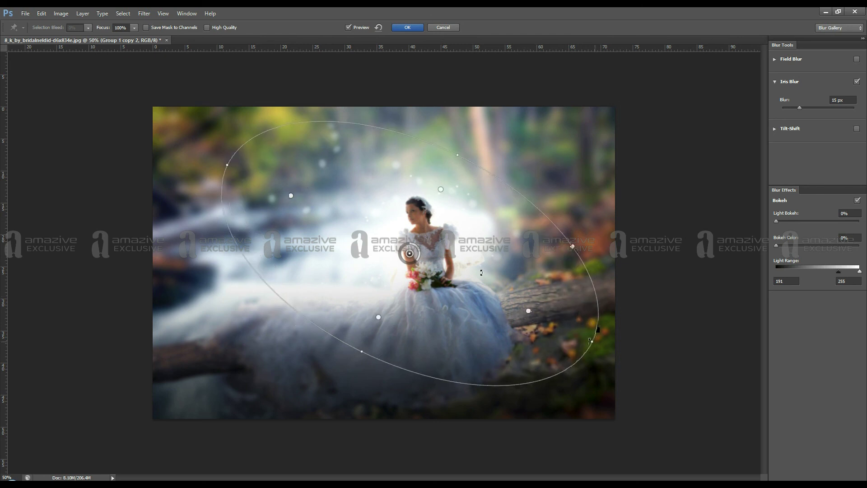
pyautogui.moveTo(411, 252); pyautogui.dragTo(413, 251)
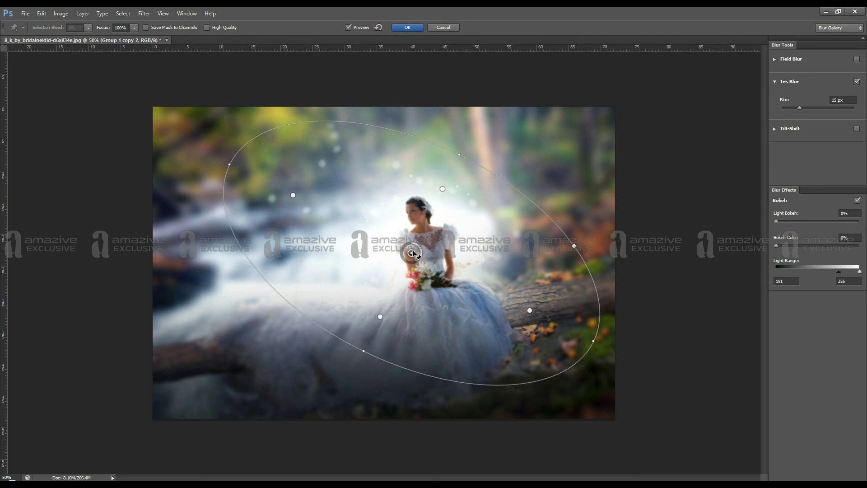
pyautogui.moveTo(462, 154); pyautogui.dragTo(468, 145)
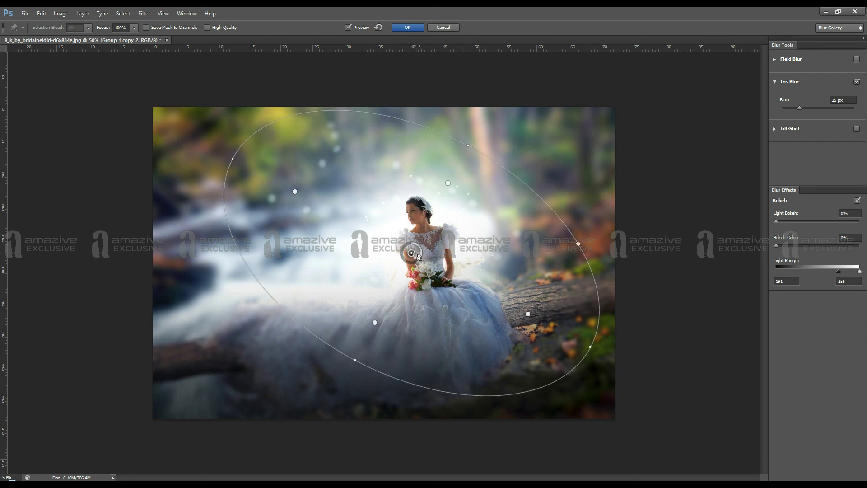
pyautogui.moveTo(417, 254); pyautogui.dragTo(415, 244)
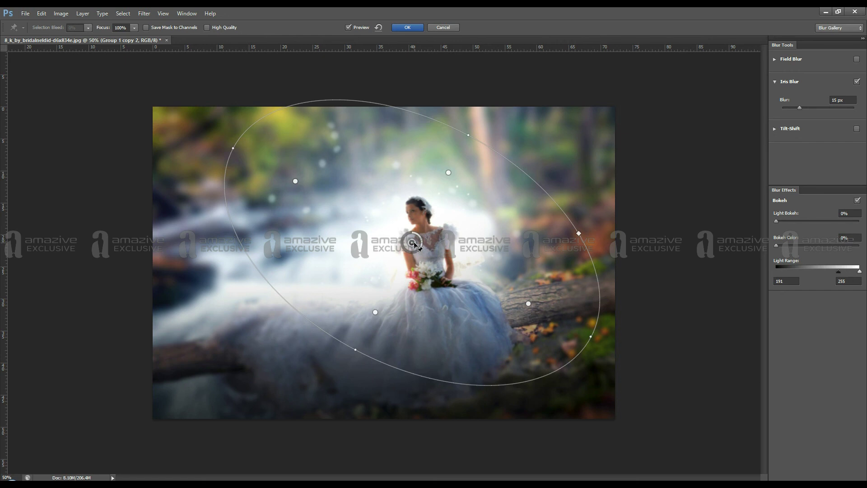
pyautogui.click(419, 28)
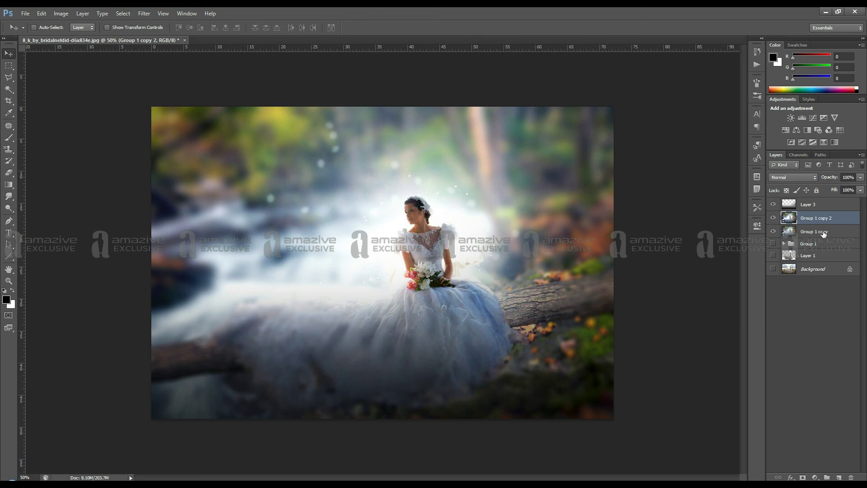
pyautogui.moveTo(823, 233); pyautogui.dragTo(835, 222)
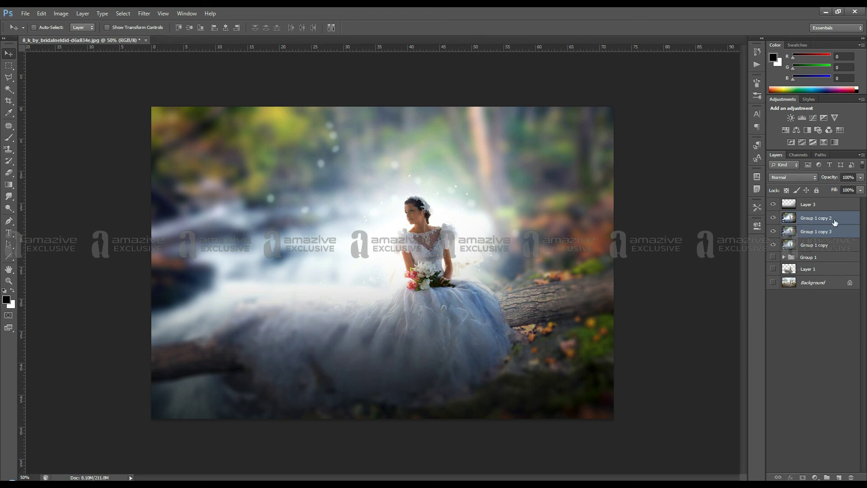